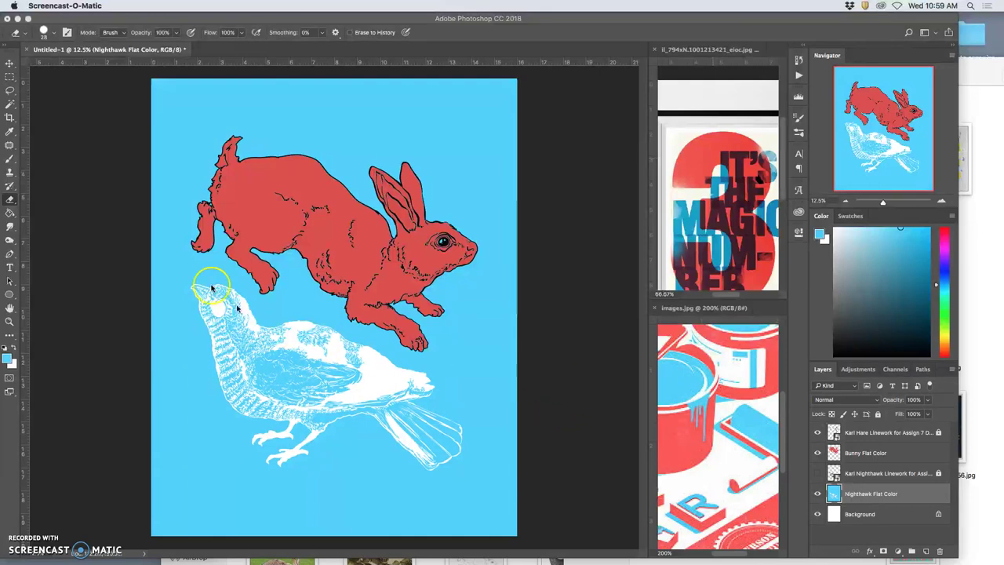
Erase the blue breaks in the white outline at the tip of the bird's tail on the Nighthawk Flat Color layer.
click(9, 64)
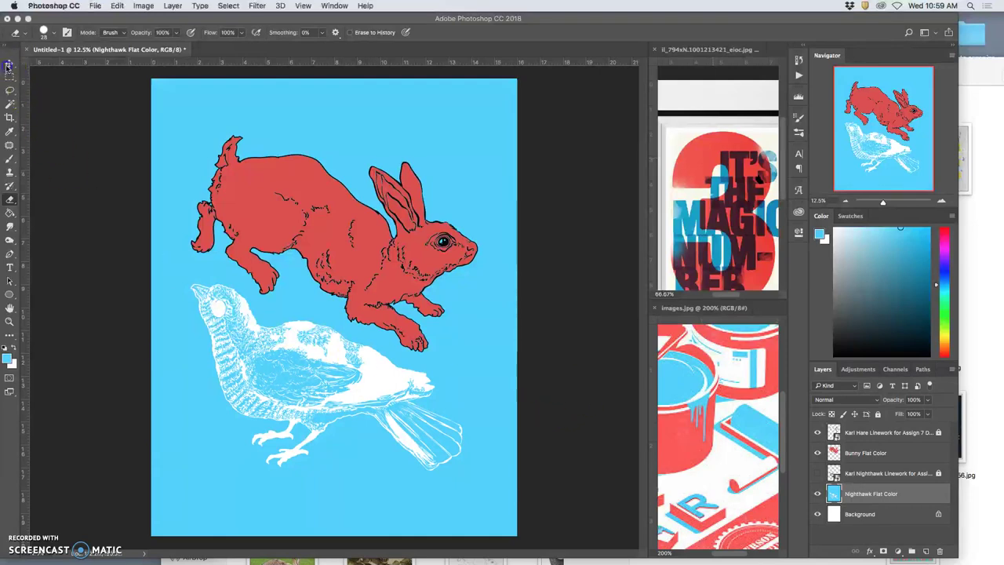
click(10, 212)
key(super+plus)
key(super+equal)
key(super+equal)
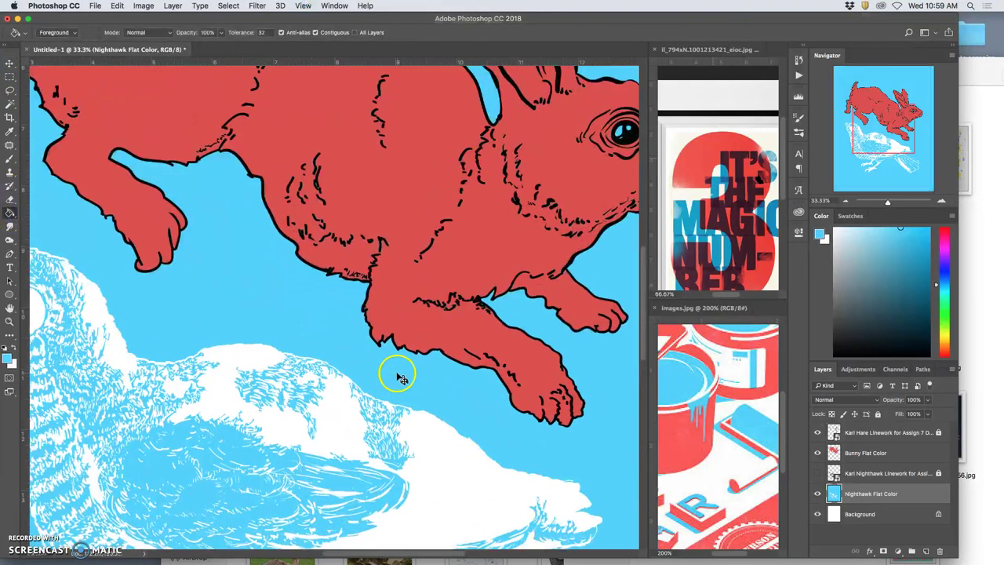
scroll(398, 375, down, 5)
scroll(631, 387, right, 3)
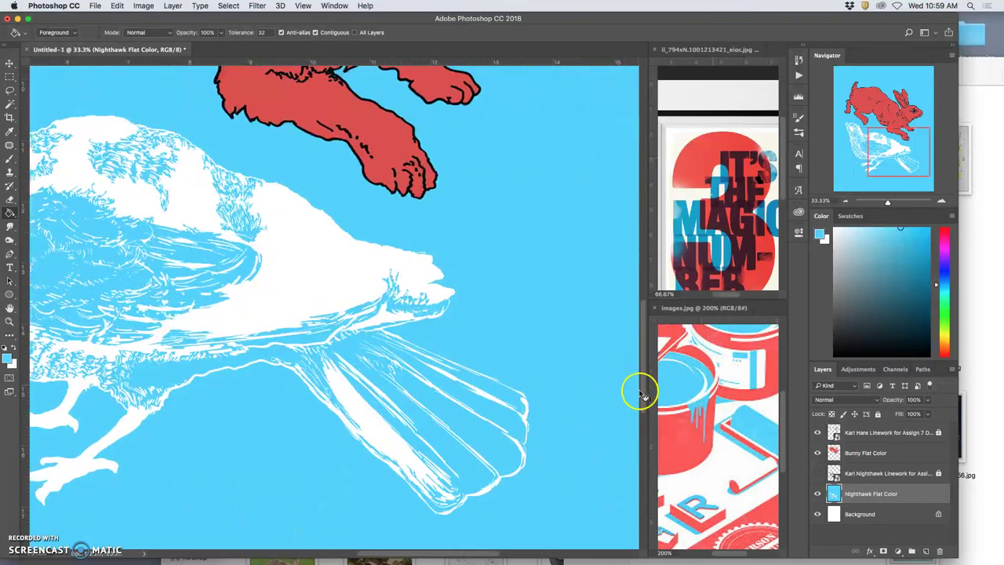
click(818, 493)
click(818, 493)
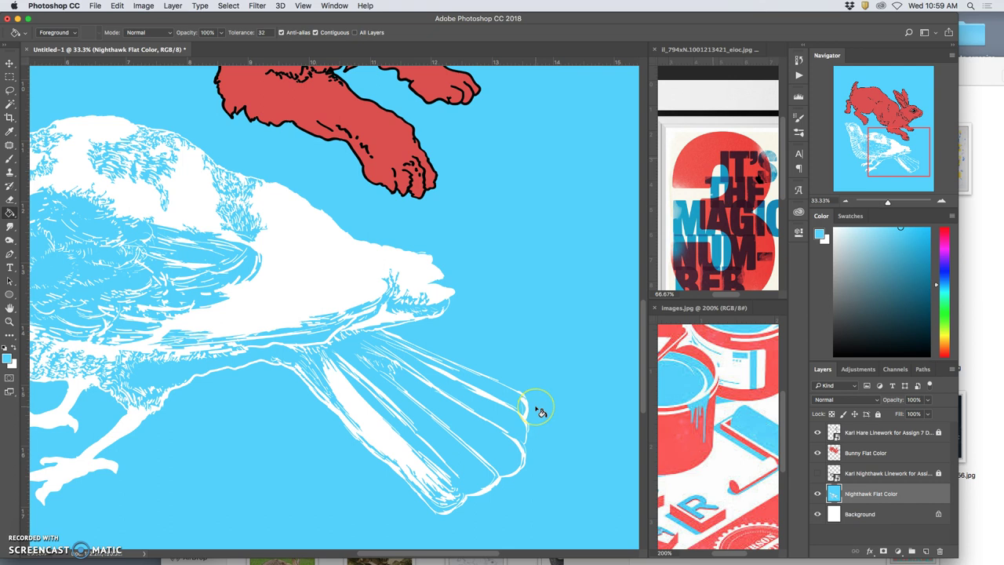
click(10, 199)
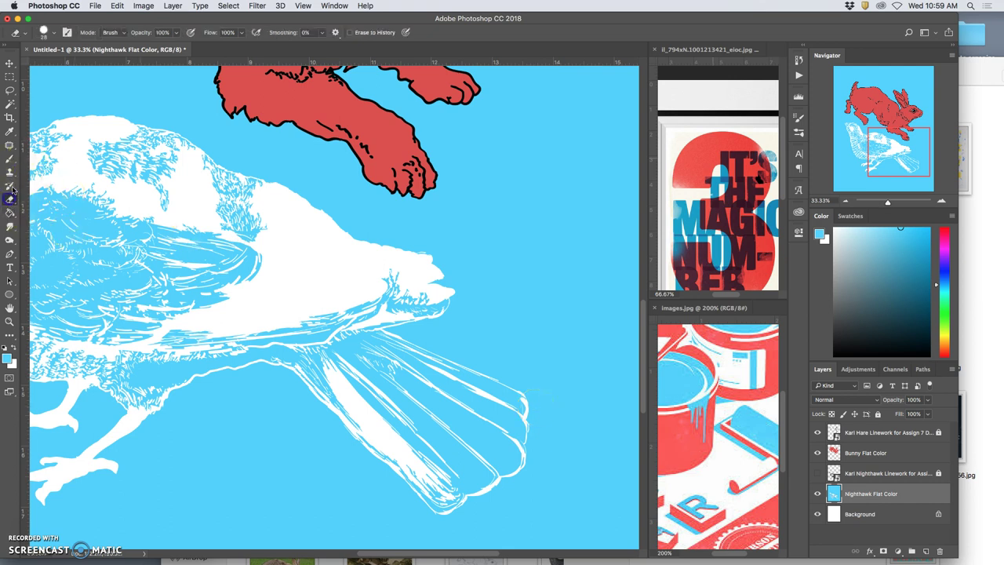
drag(523, 444, 525, 449)
drag(524, 398, 526, 403)
Set the Magic Wand tolerance to 32, test-select the blue background around the bird, and clear the selection.
click(10, 102)
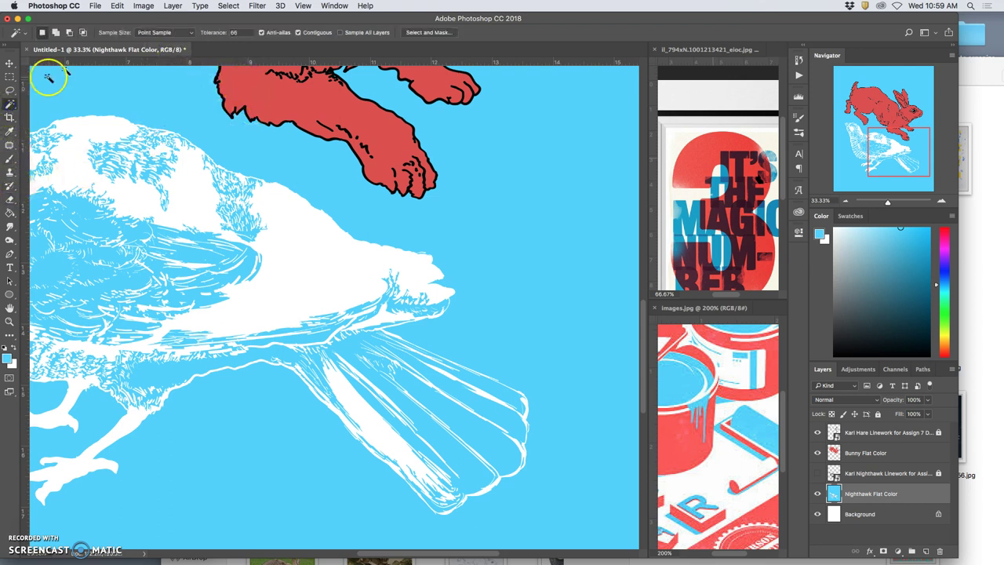
click(228, 30)
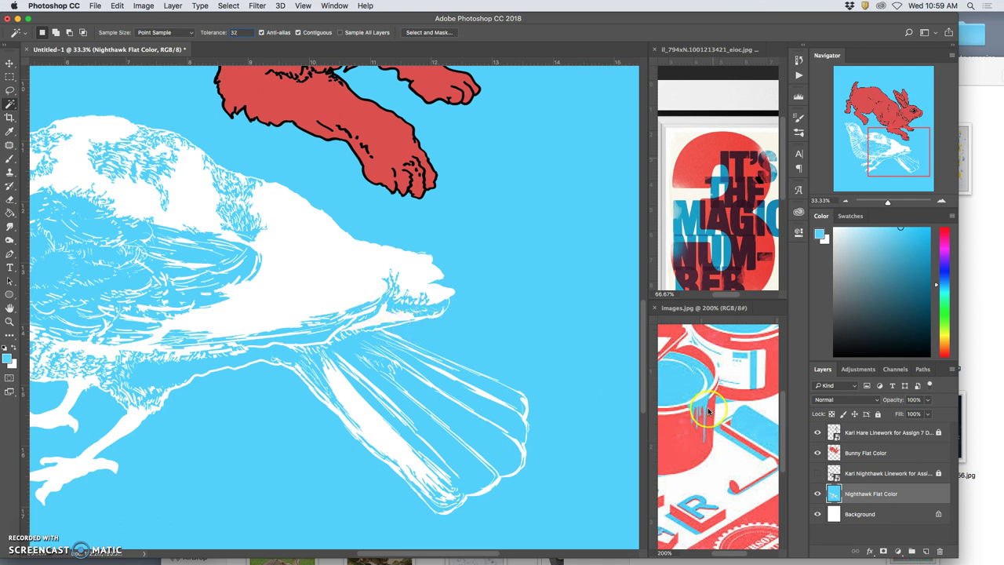
click(525, 226)
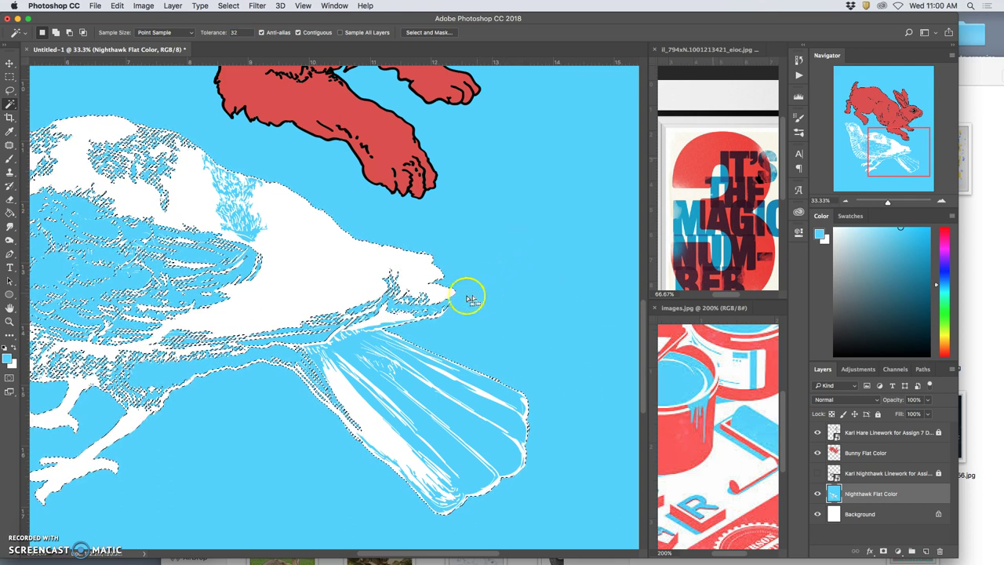
click(9, 198)
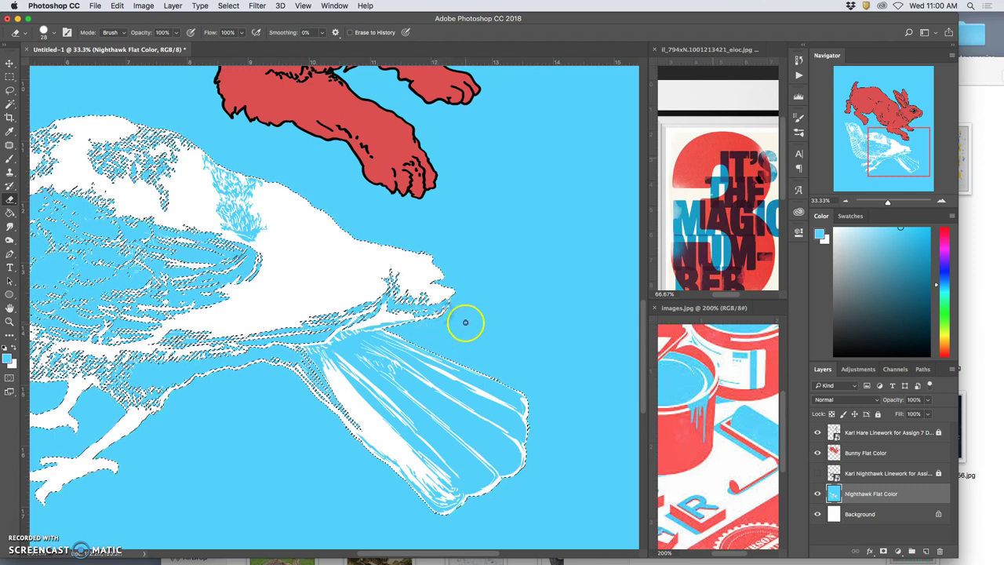
key(super+d)
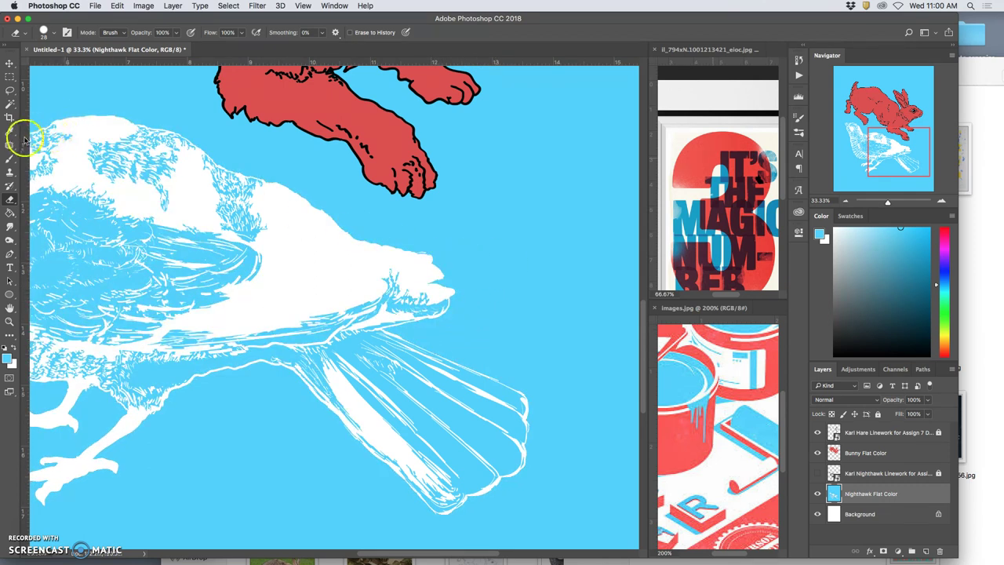
Magic-wand the blue background again, inspect where the selection leaks into the bird's body, and deselect.
click(10, 104)
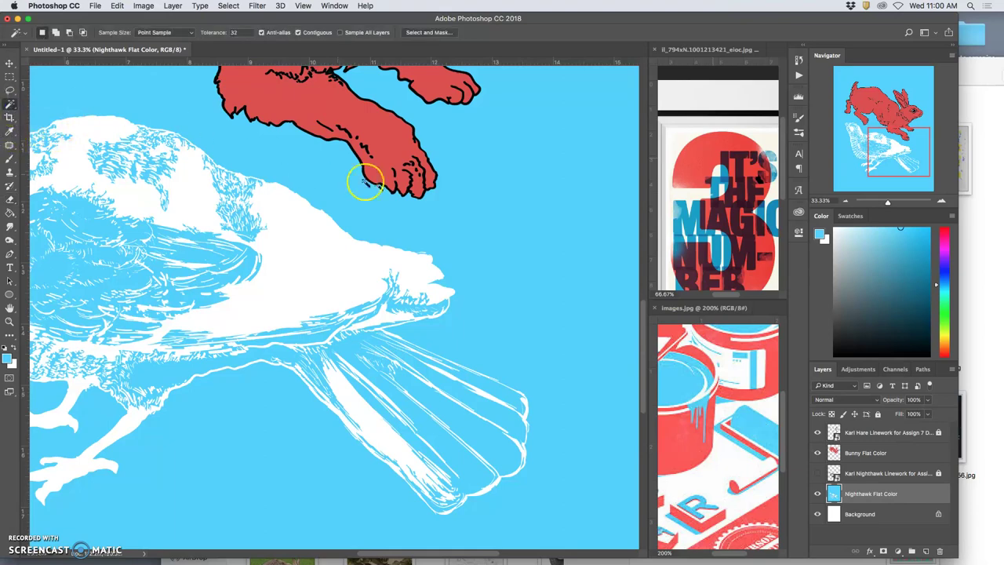
click(473, 220)
drag(424, 258, 507, 205)
mouse_move(398, 269)
mouse_down()
mouse_move(444, 252)
mouse_move(385, 274)
mouse_move(376, 267)
mouse_move(415, 296)
mouse_move(390, 286)
mouse_move(420, 329)
mouse_up()
click(9, 93)
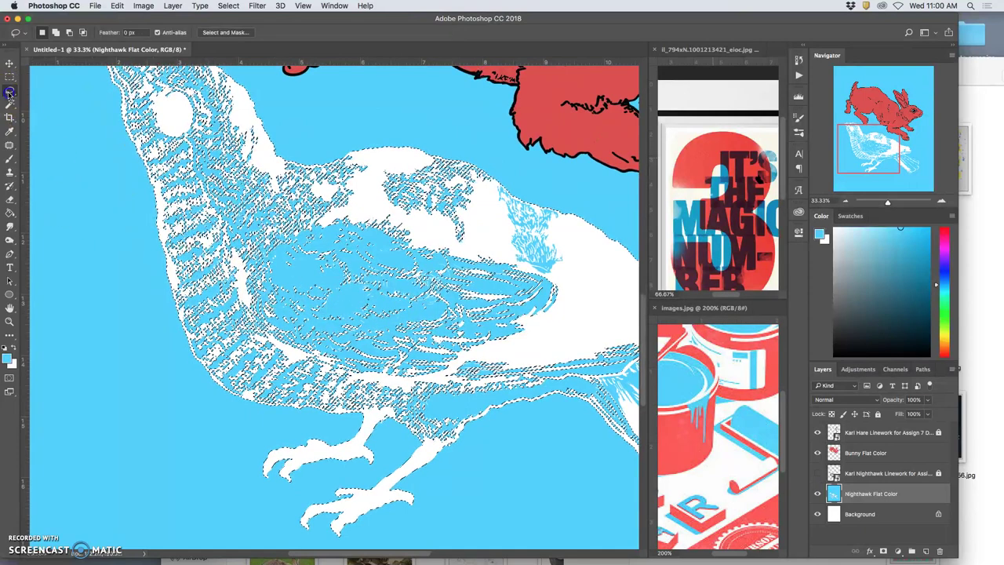
key(ctrl+d)
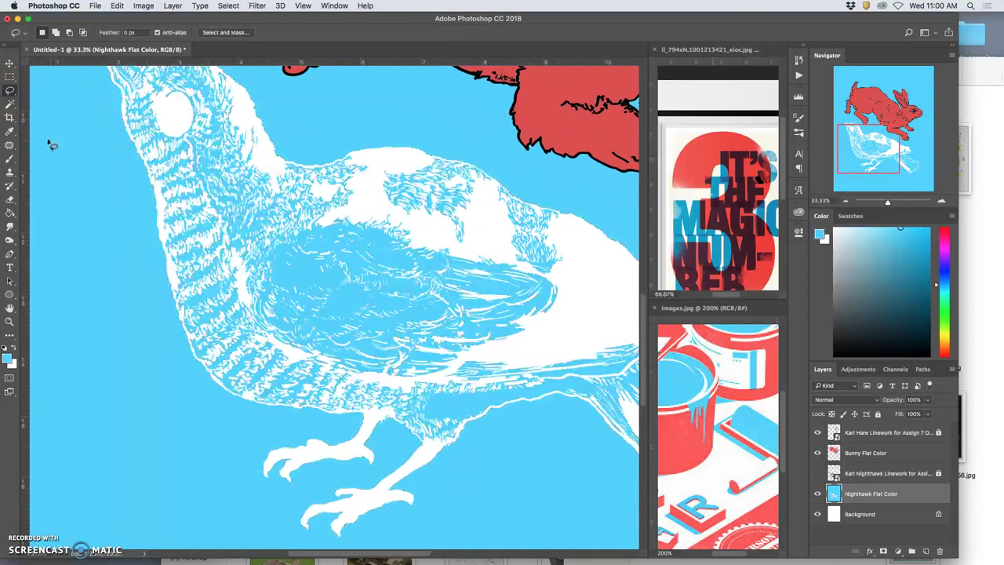
Close the gaps in the white outline along the bird's breast, belly and upper legs with the Eraser.
click(9, 199)
drag(199, 316, 176, 292)
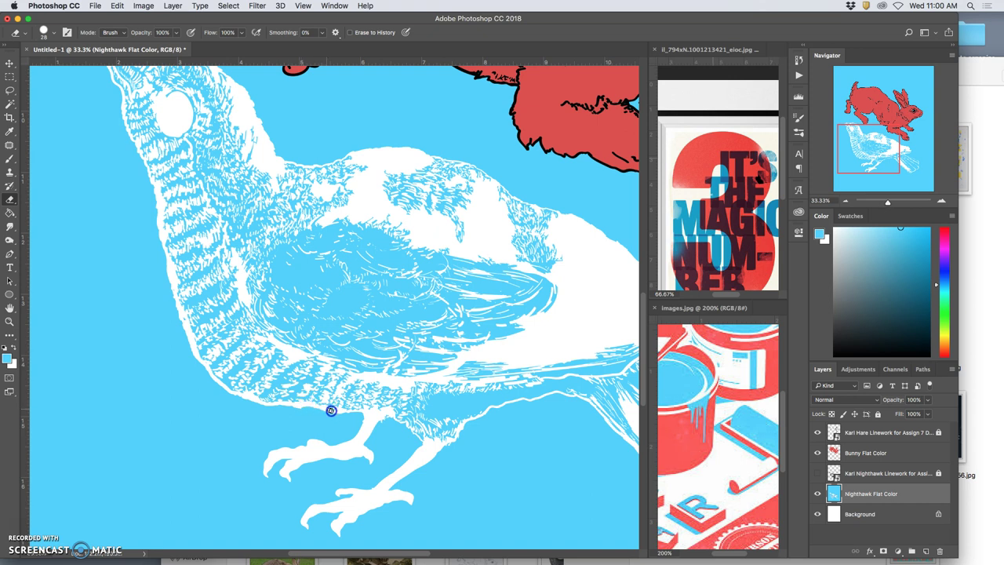
drag(412, 430, 393, 407)
drag(412, 428, 384, 416)
drag(470, 427, 451, 440)
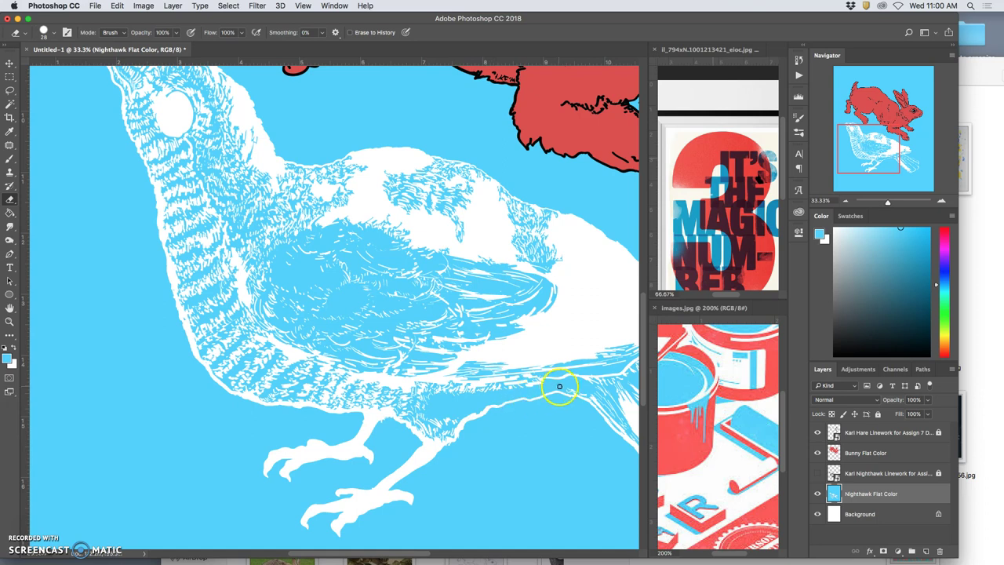
Erase along the tail's lower edge, feather ends and upper edge to make the bird's white outline continuous.
mouse_move(517, 347)
mouse_down()
mouse_move(391, 292)
mouse_move(318, 279)
mouse_up()
mouse_move(426, 337)
mouse_down()
mouse_move(502, 400)
mouse_move(492, 409)
mouse_move(453, 375)
mouse_up()
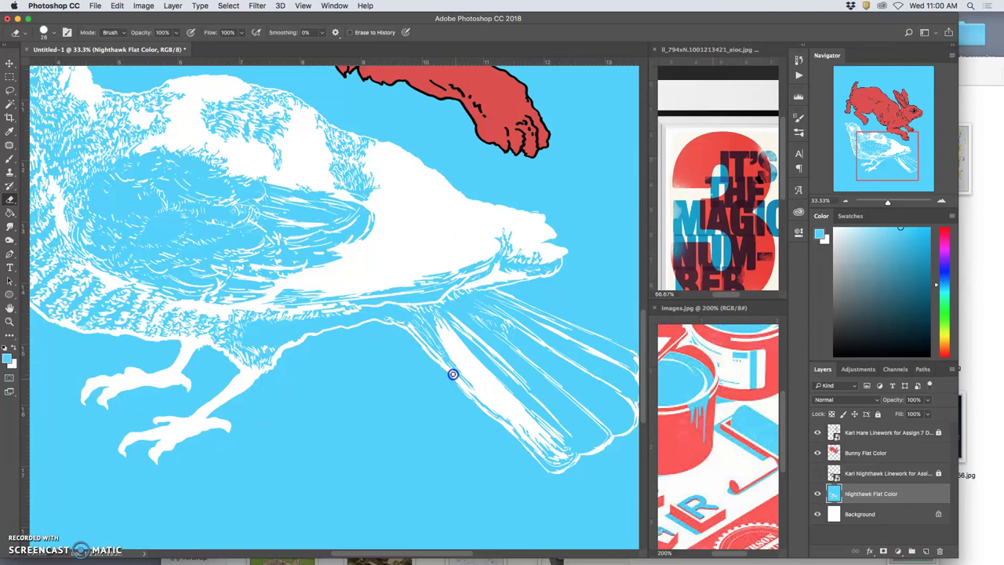
drag(478, 405, 494, 416)
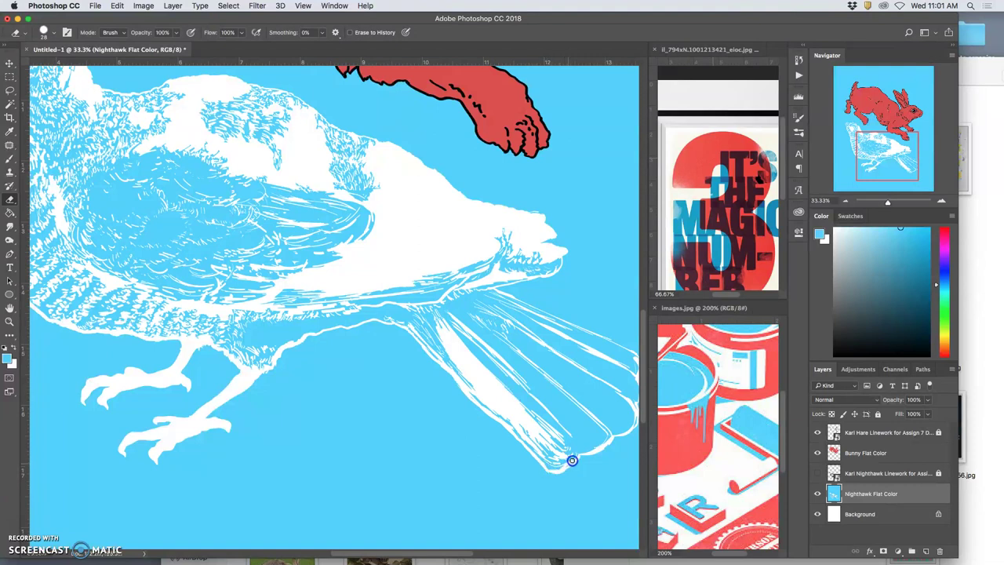
drag(572, 430, 444, 353)
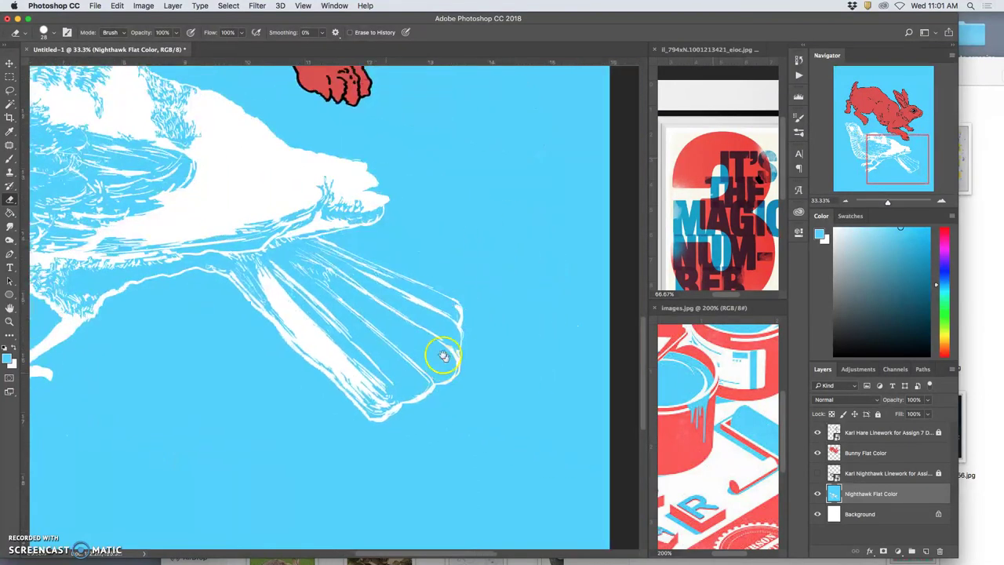
drag(390, 284, 308, 235)
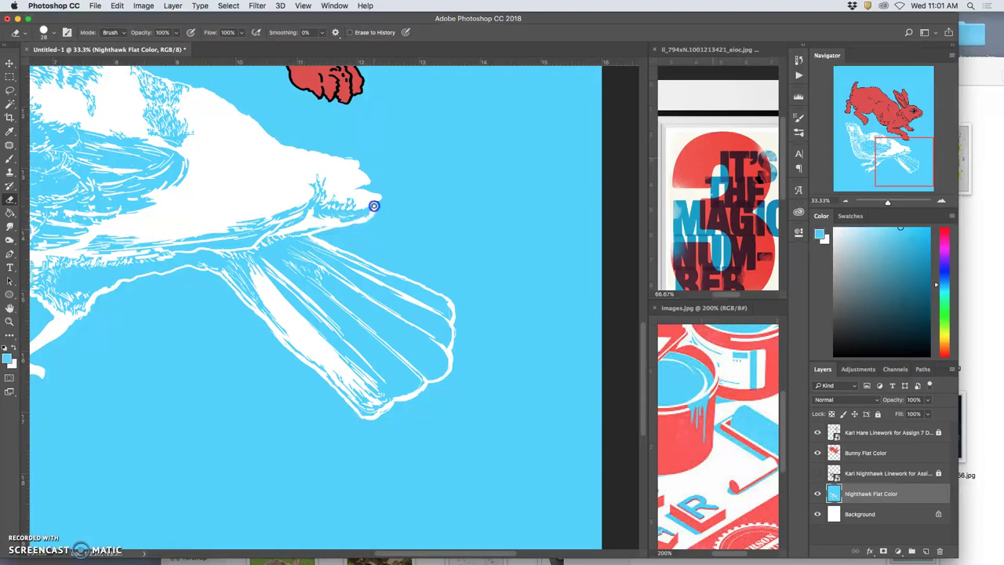
Erase the remaining gaps in the white outline along the bird's back and the nape of its neck.
drag(312, 175, 394, 209)
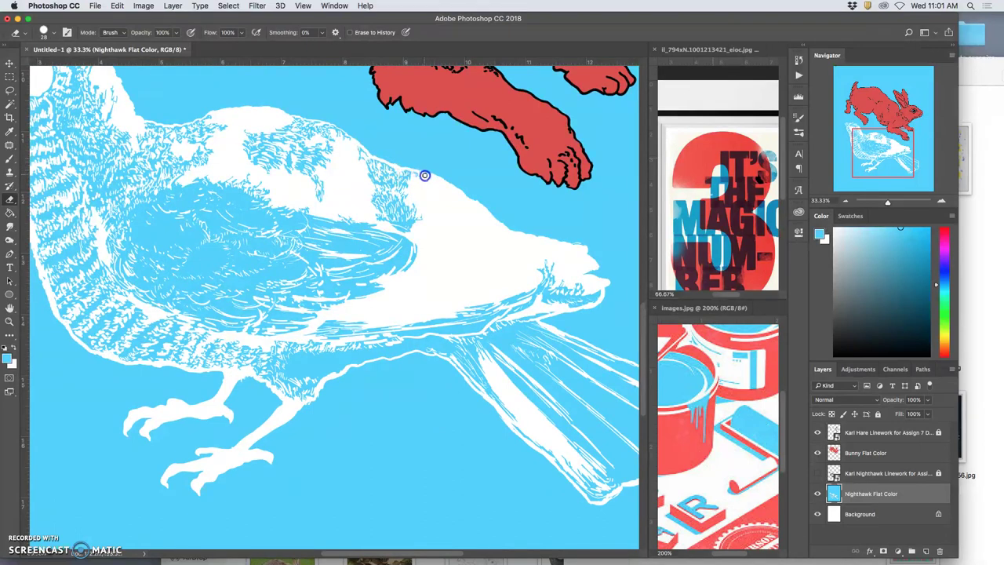
mouse_move(417, 182)
mouse_down()
mouse_move(354, 188)
mouse_move(259, 118)
mouse_move(217, 131)
mouse_move(316, 175)
mouse_move(404, 247)
mouse_up()
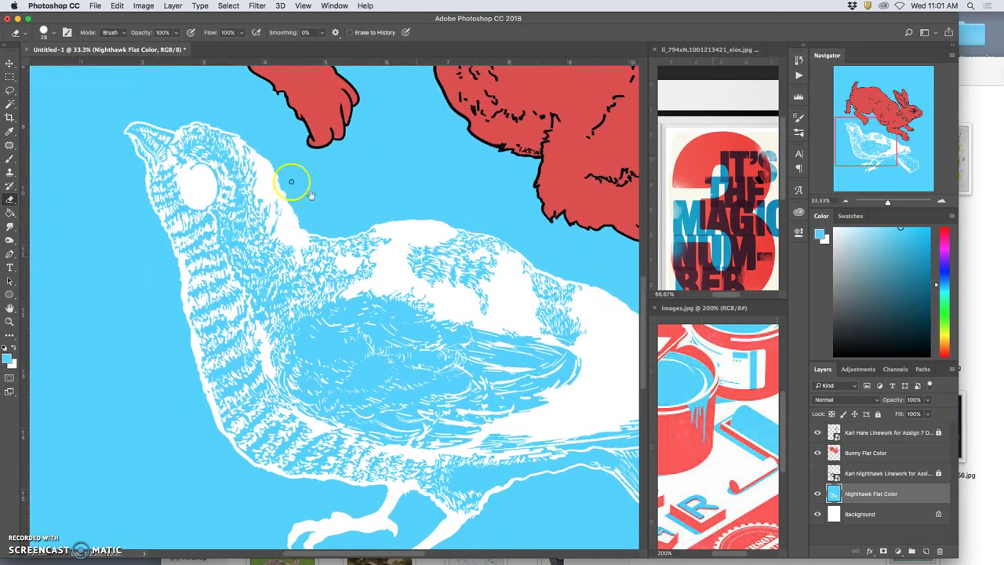
drag(259, 160, 235, 141)
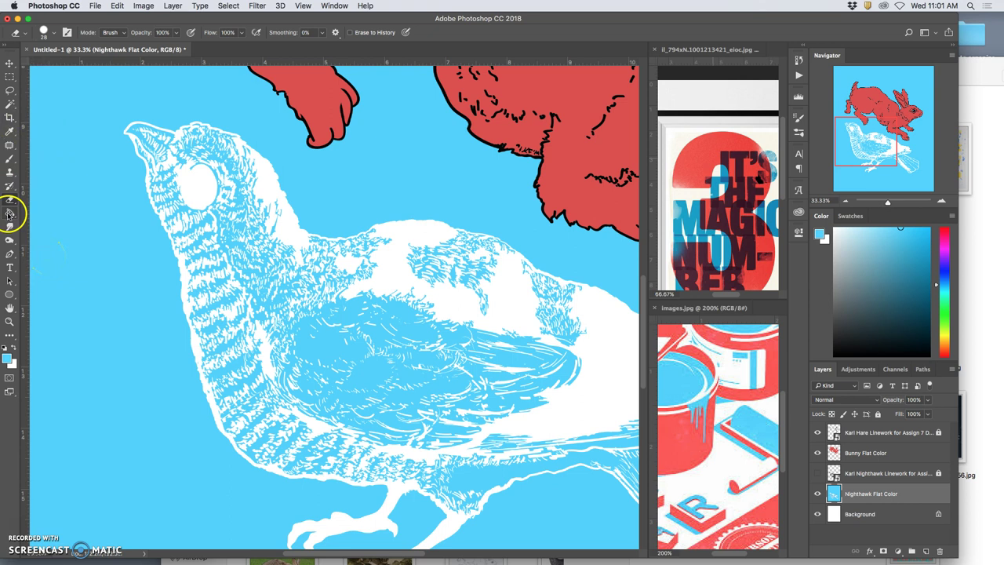
Select the blue background with the Magic Wand and check the bird's contour for remaining leaks.
click(11, 105)
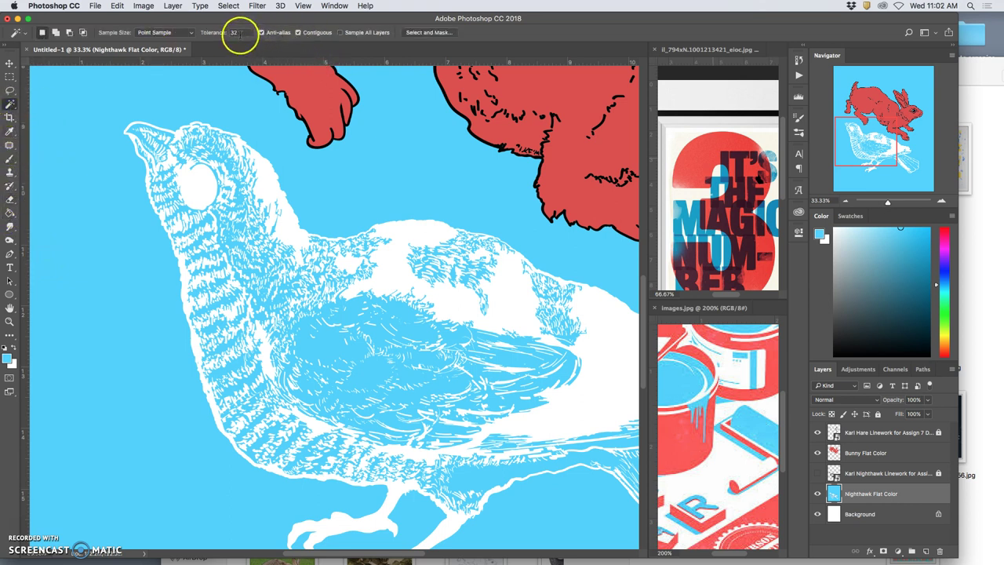
click(75, 172)
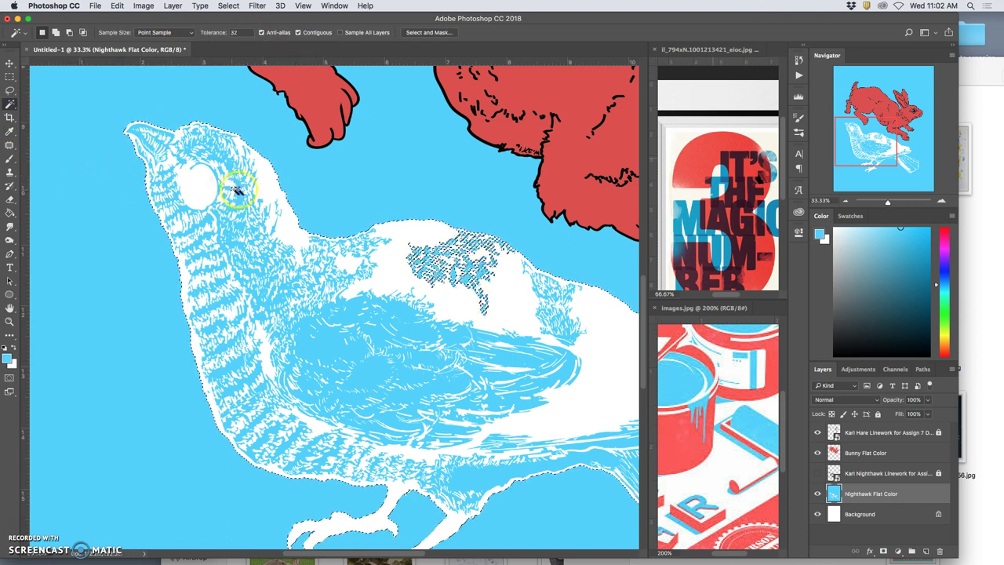
scroll(244, 184, down, 5)
scroll(245, 184, right, 6)
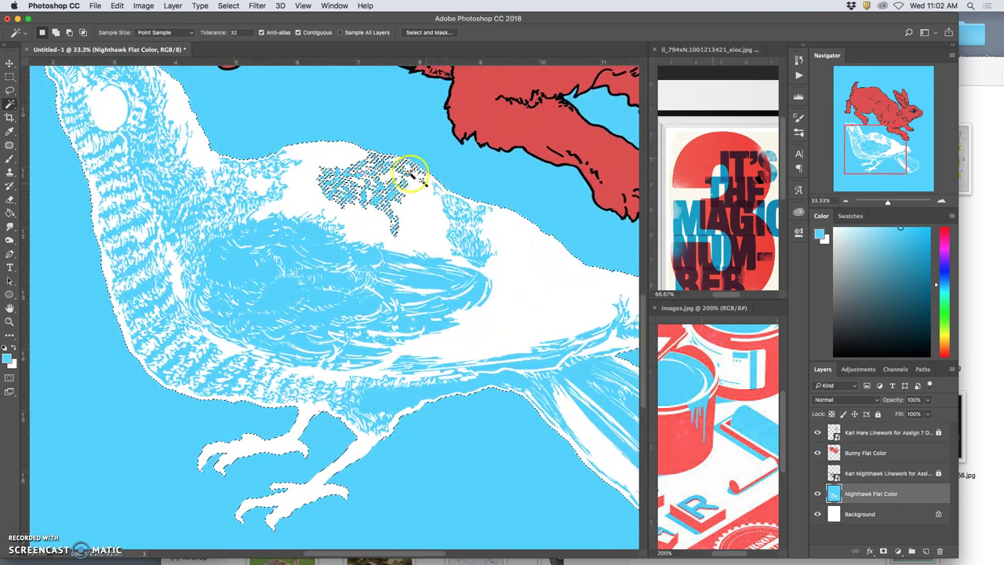
scroll(421, 197, right, 1)
scroll(388, 174, right, 4)
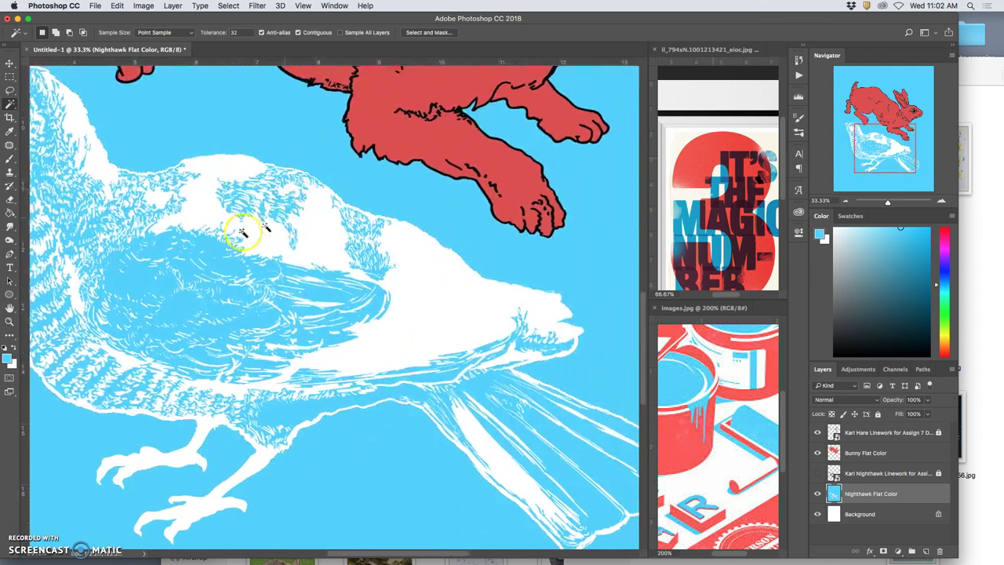
Erase along the upper back beside the leaking feather patch to seal the gap in the bird's outline.
click(10, 197)
drag(267, 167, 262, 165)
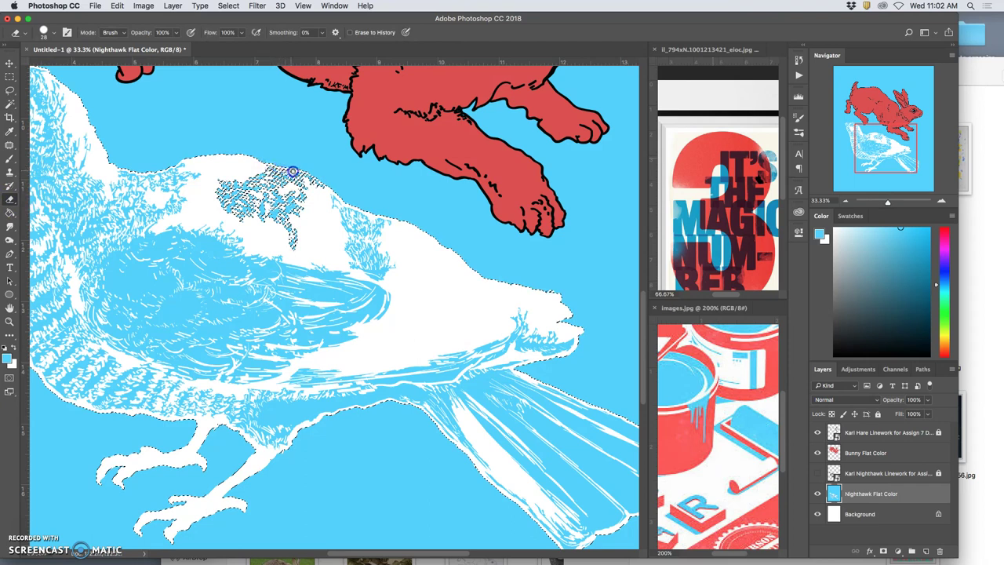
drag(305, 174, 323, 190)
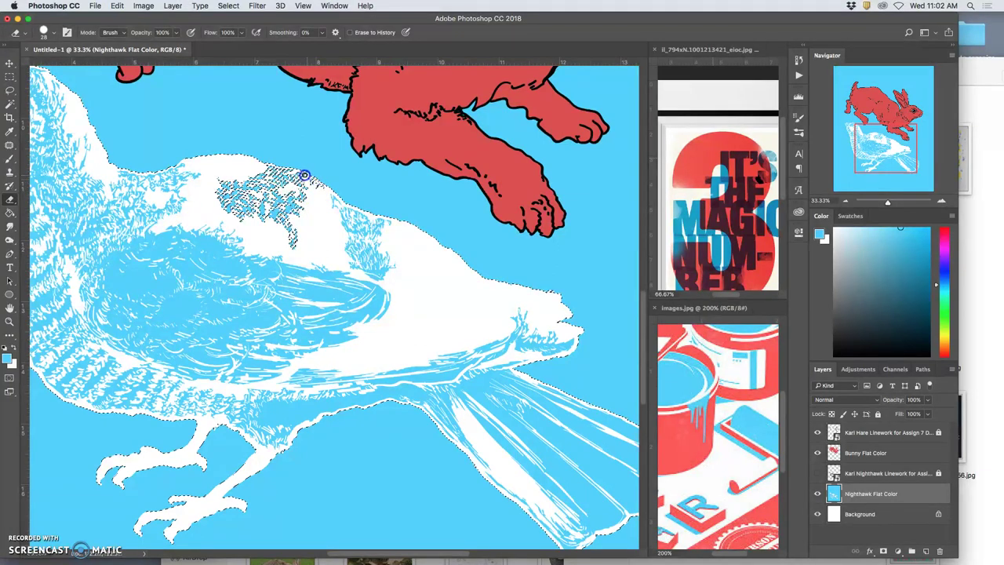
drag(266, 166, 266, 167)
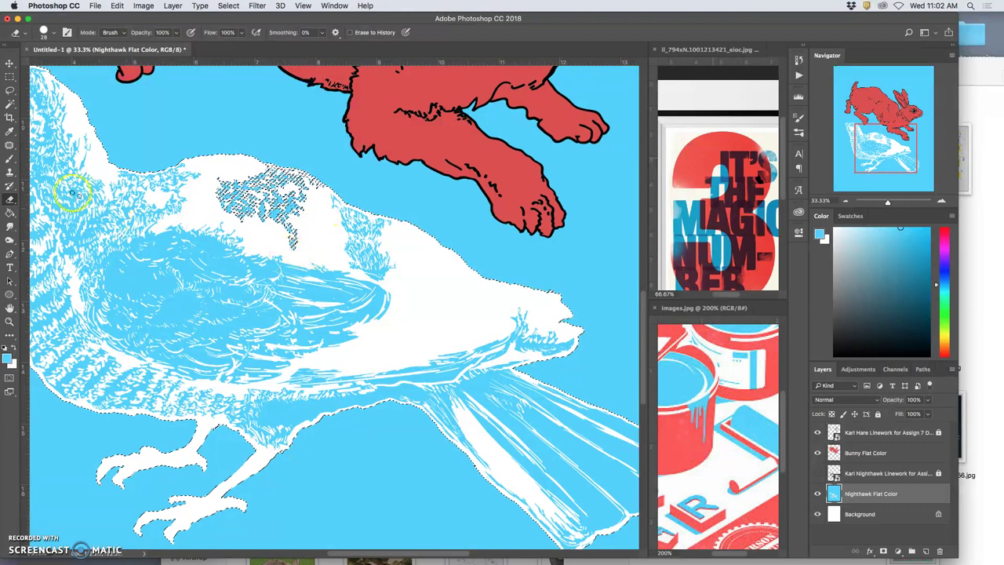
Reselect the blue background around the bird's sealed outline with the Magic Wand.
click(11, 104)
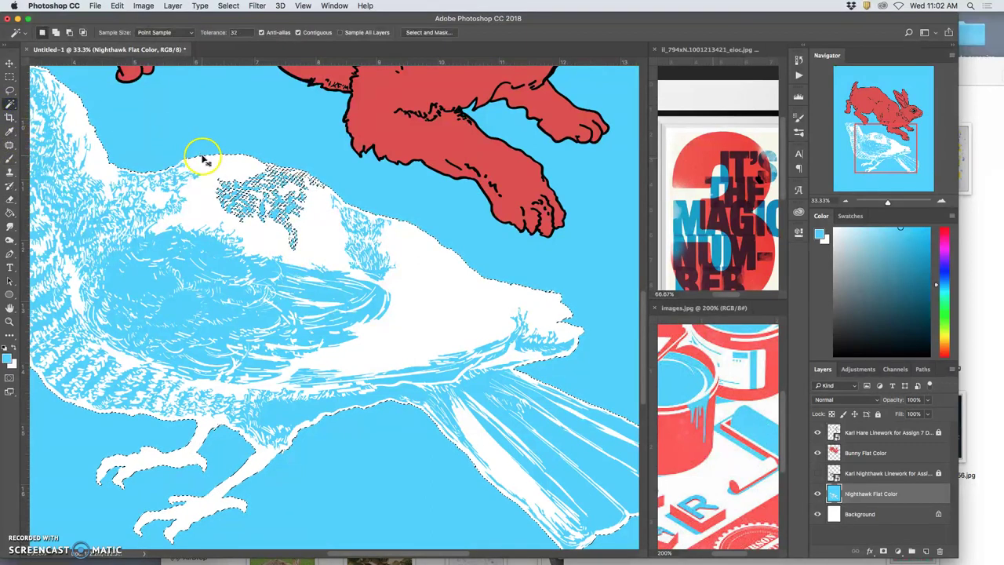
click(273, 132)
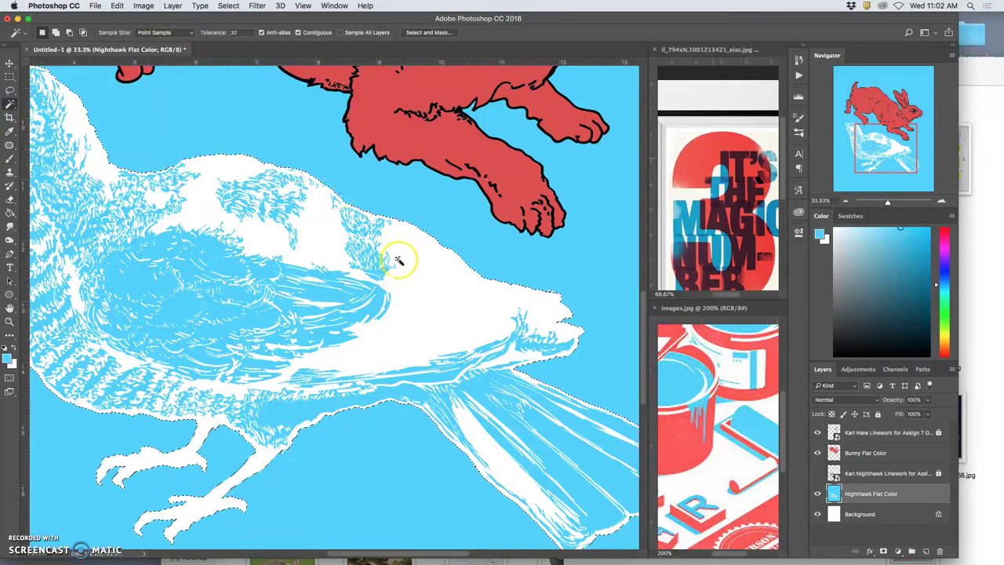
key(super+minus)
key(super+minus)
key(super+minus)
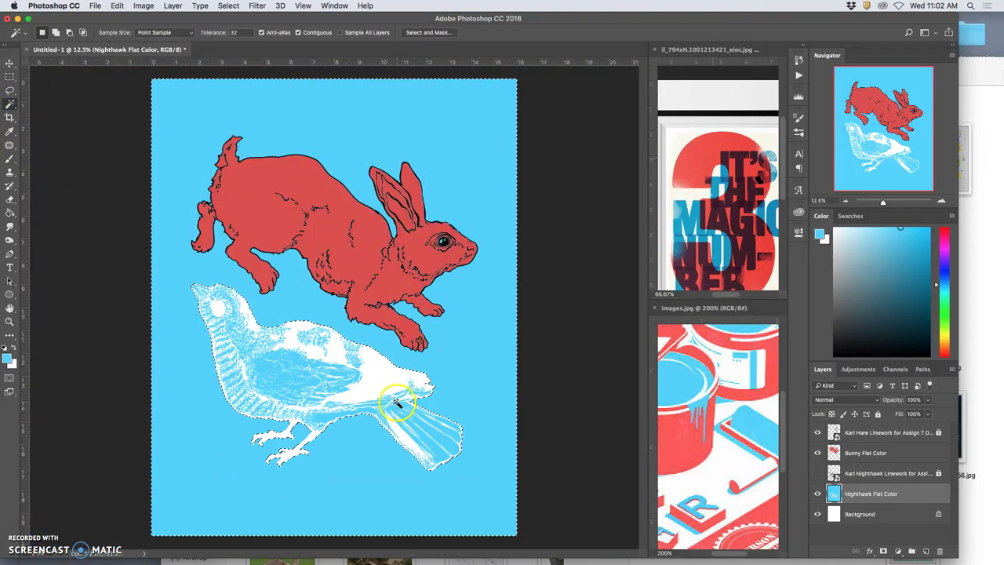
Add a new layer above Nighthawk Flat Color and hide the Nighthawk Flat Color layer.
click(924, 552)
click(817, 513)
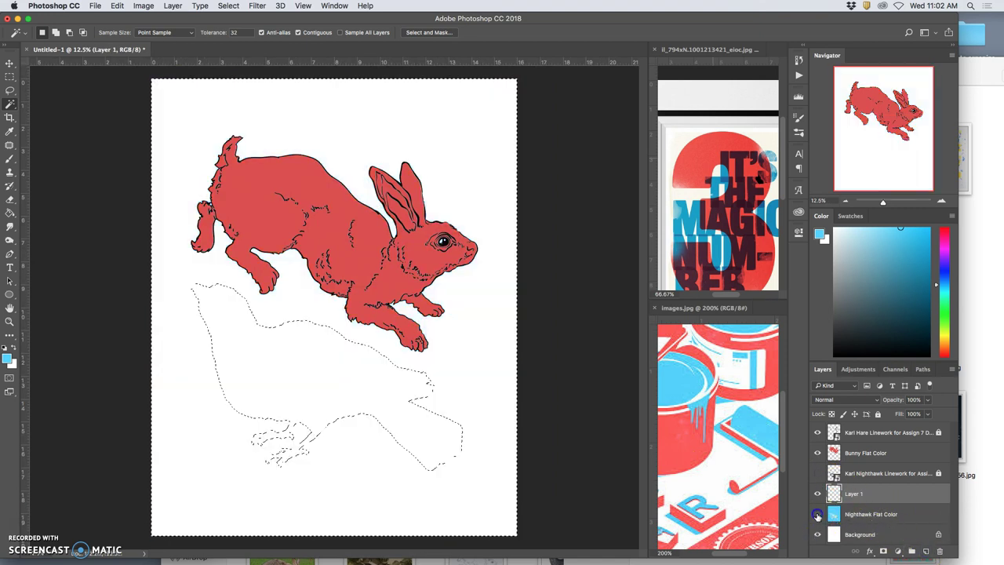
Try to fill the bird's silhouette with blue on the new layer using the Paint Bucket, and undo it.
click(10, 212)
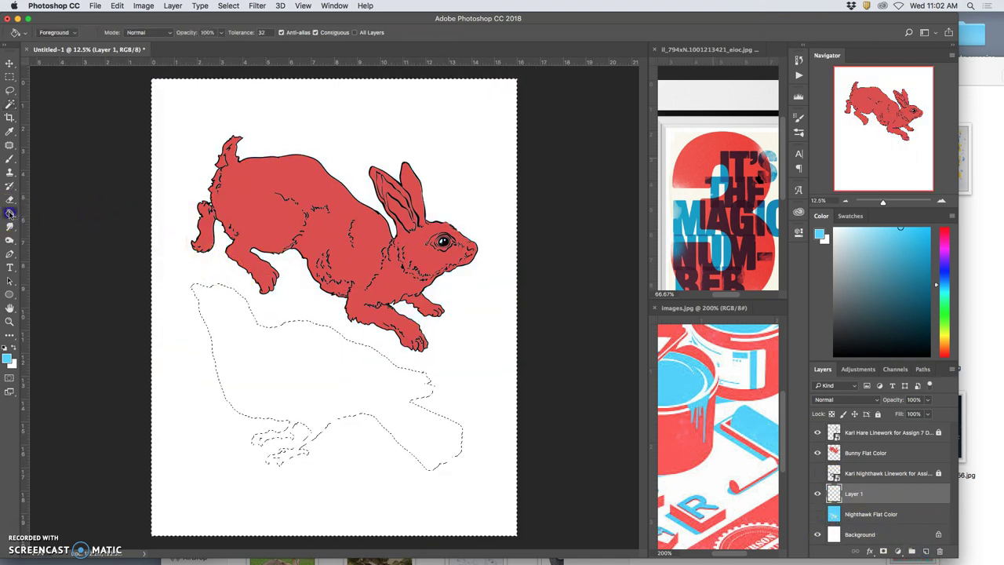
click(274, 358)
key(super+z)
Invert the selection to the bird's silhouette, fill it with the light blue on Layer 1, and deselect.
click(228, 5)
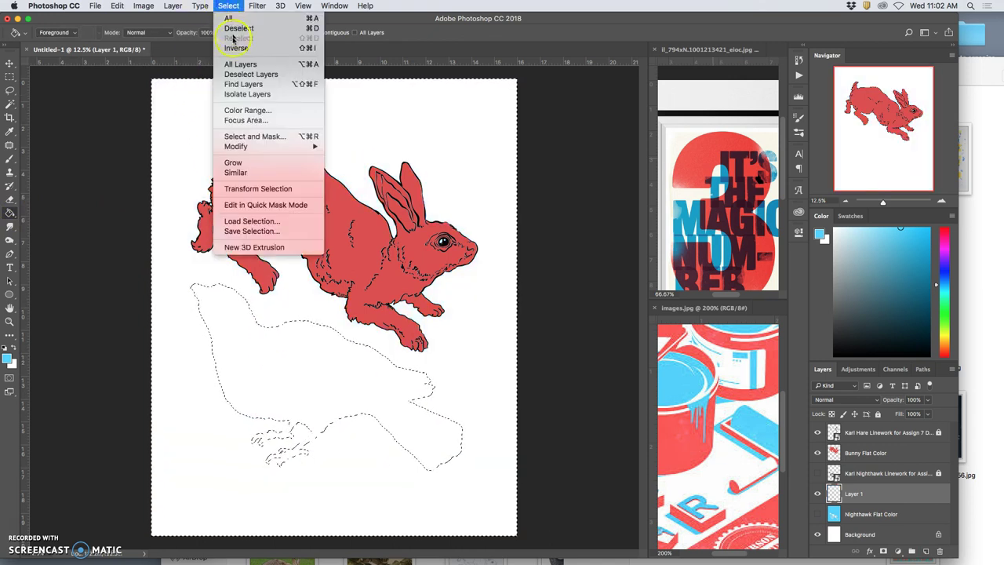
click(234, 49)
click(312, 351)
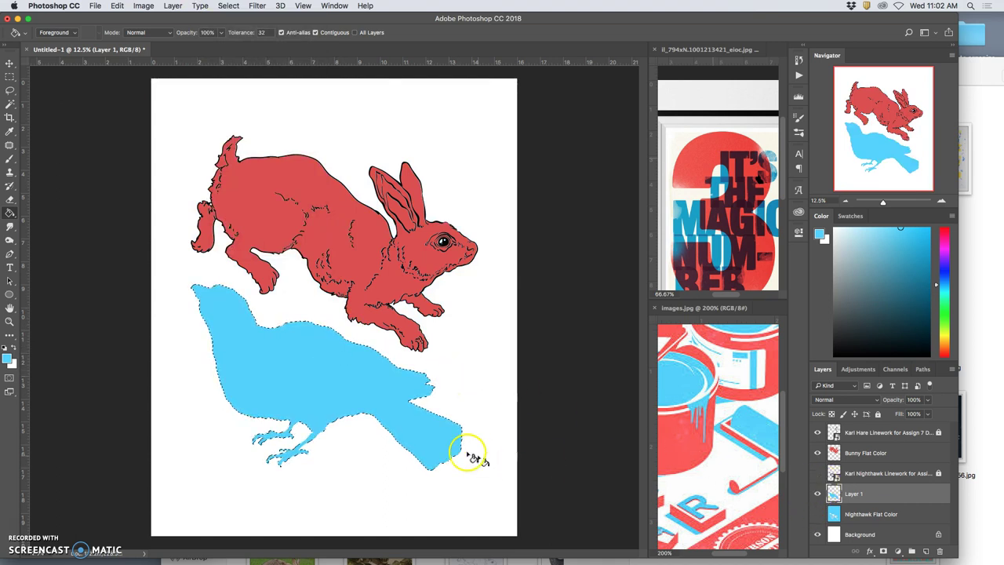
key(super+d)
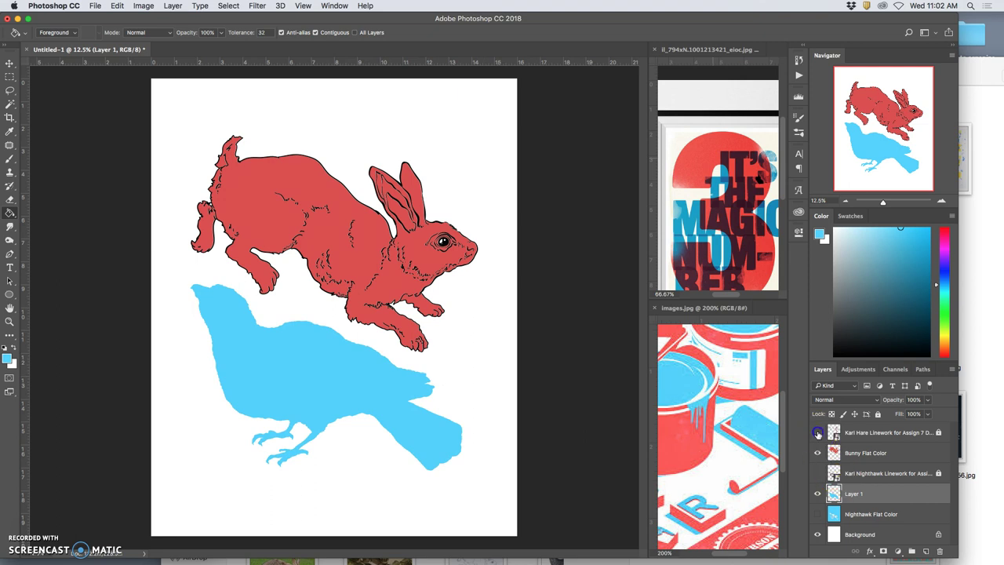
Toggle the hare linework layer's visibility to compare the red flat color with and without its black lines.
click(817, 433)
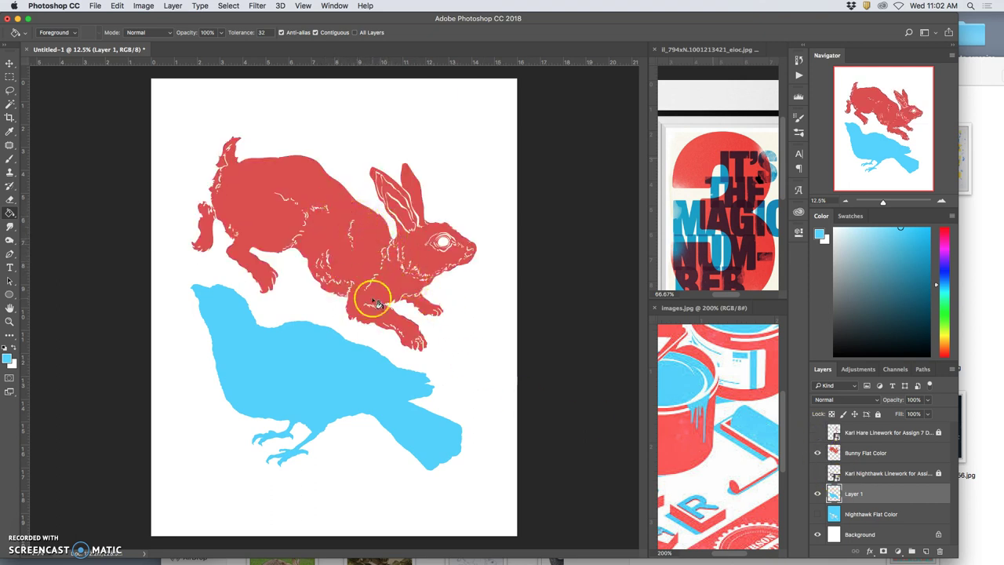
click(817, 433)
click(817, 433)
click(817, 433)
click(817, 434)
click(817, 434)
Show the nighthawk linework layer over the blue fill and turn off Contiguous for the Magic Wand.
click(817, 474)
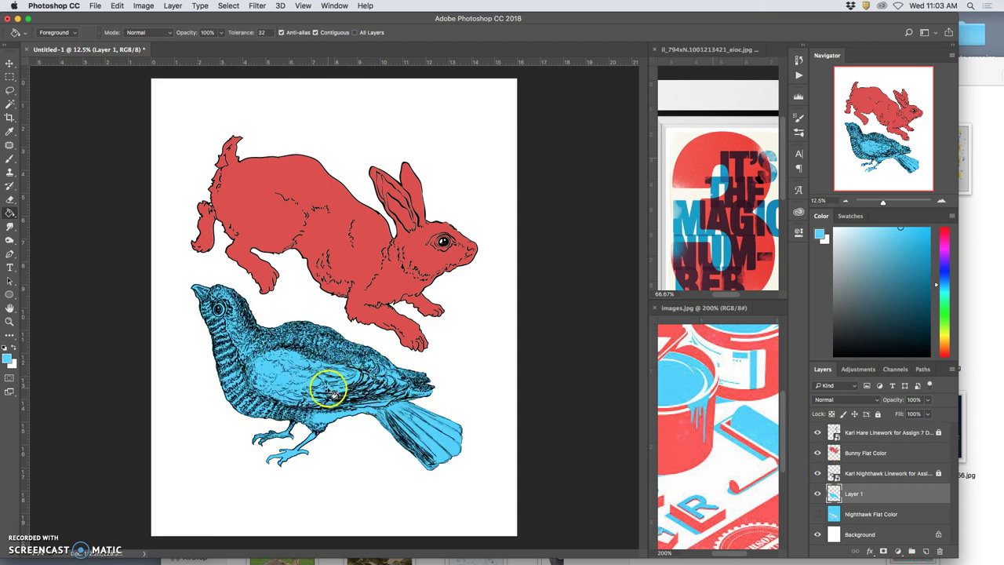
scroll(330, 384, up, 4)
scroll(321, 384, left, 6)
scroll(321, 384, down, 2)
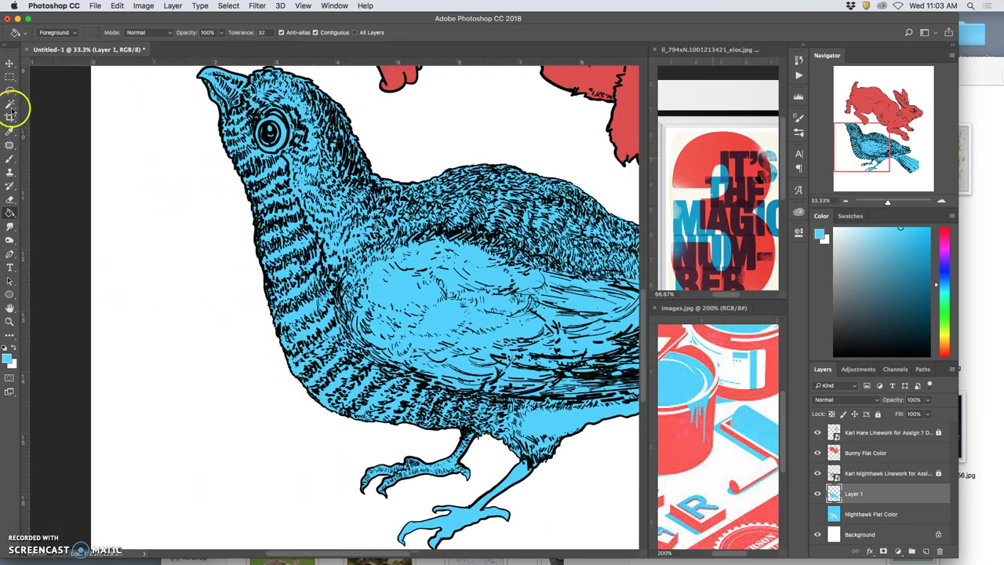
click(9, 103)
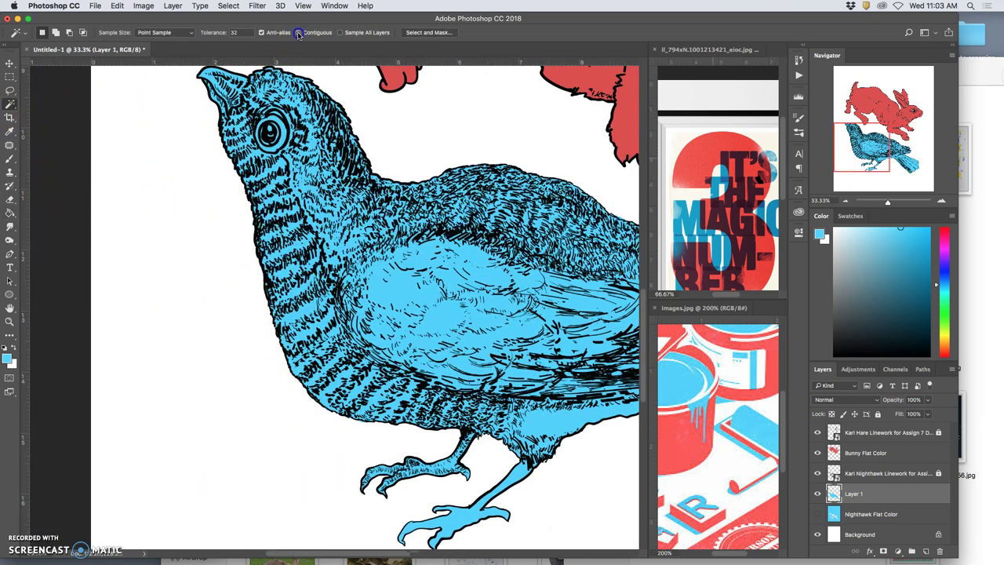
click(399, 284)
click(772, 435)
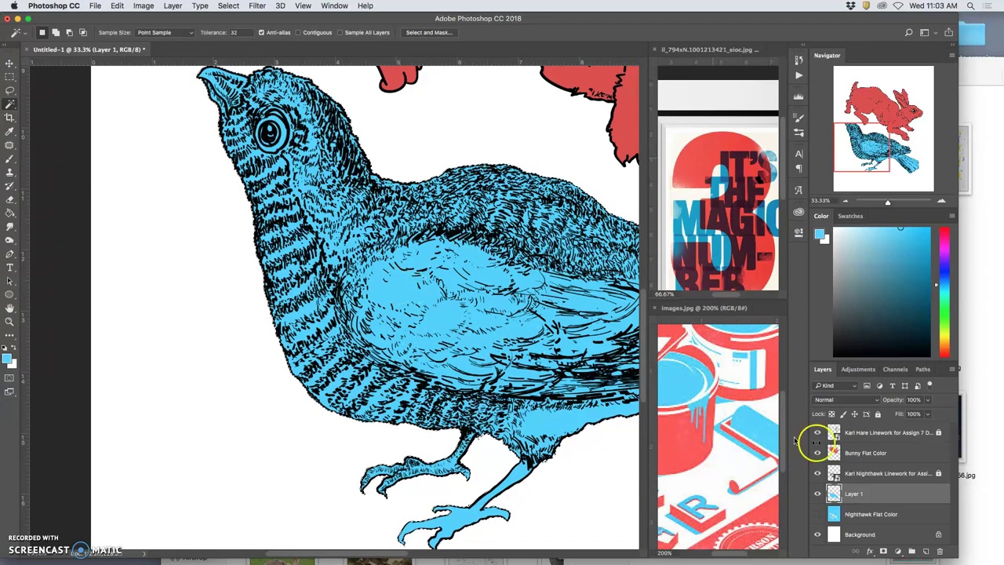
Select all the black lines on the nighthawk linework layer by selecting its empty areas with the Magic Wand and inverting the selection.
click(834, 473)
click(421, 331)
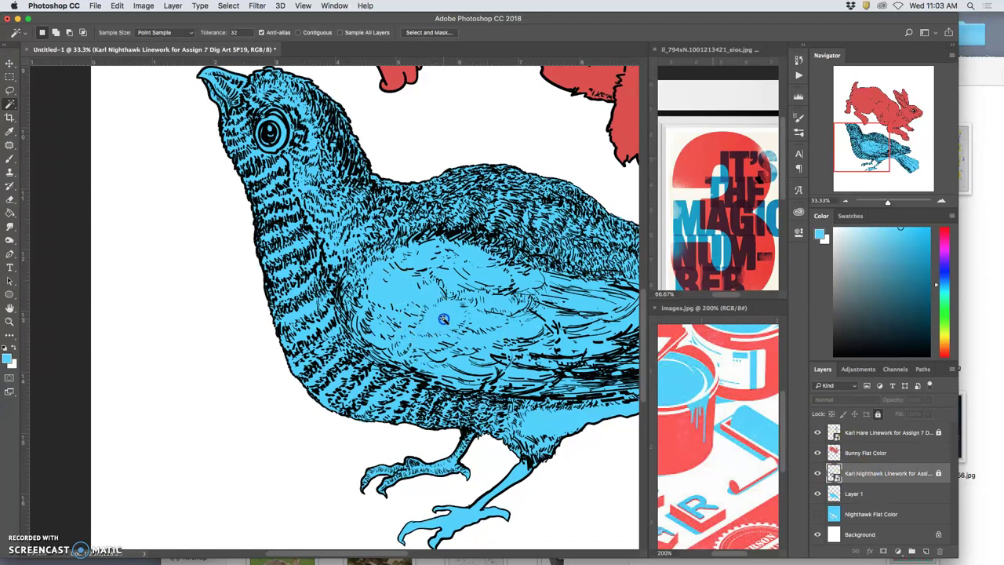
click(502, 335)
scroll(502, 337, right, 5)
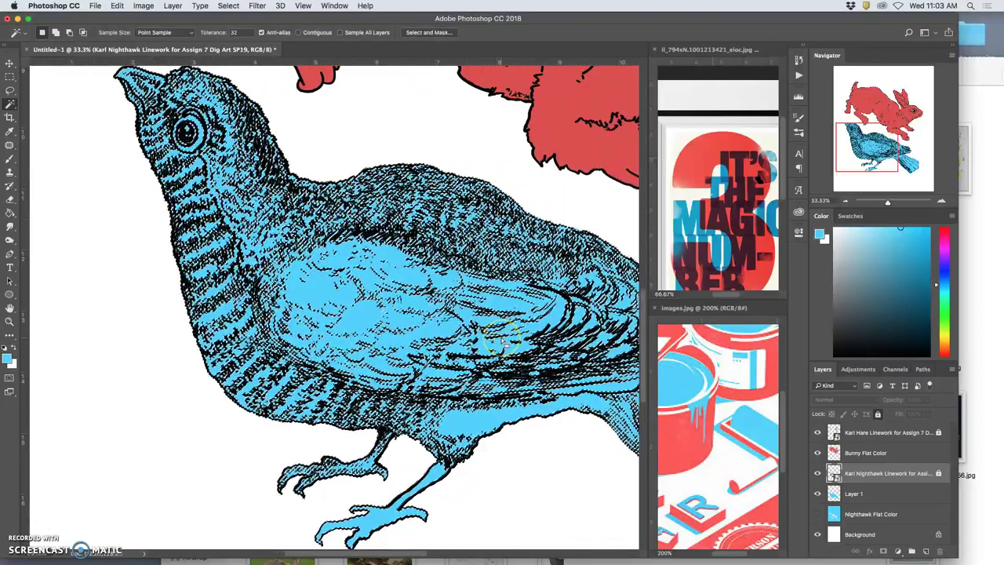
key(super+minus)
key(super+minus)
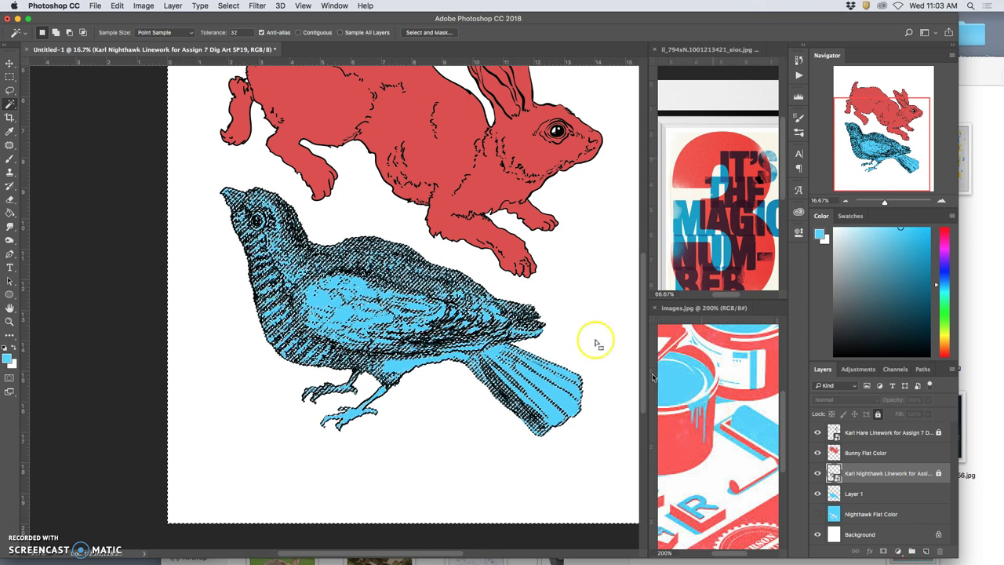
click(228, 6)
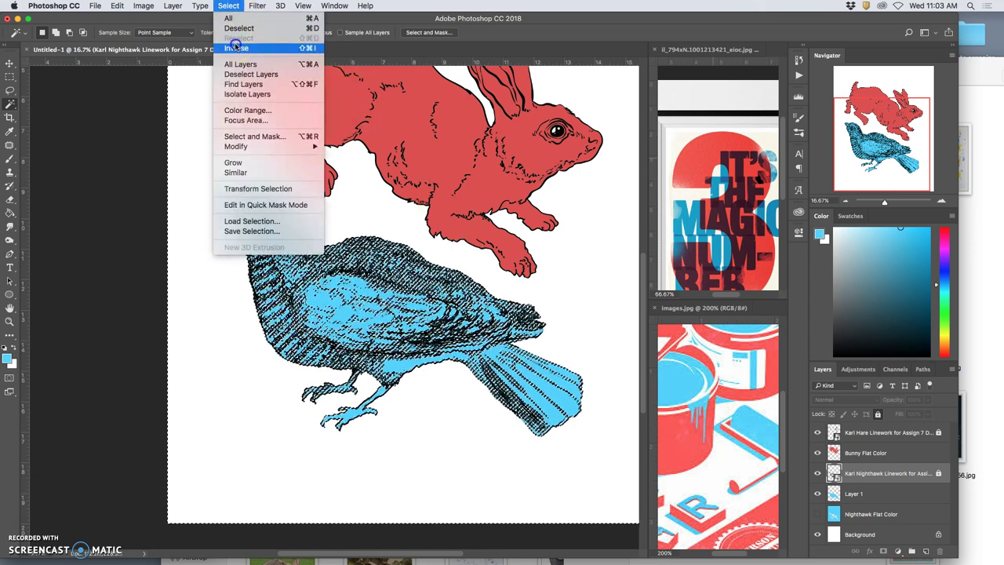
click(236, 48)
Hide the nighthawk linework, delete the selected lines from the blue silhouette on Layer 1, and deselect.
drag(863, 515, 815, 489)
click(818, 473)
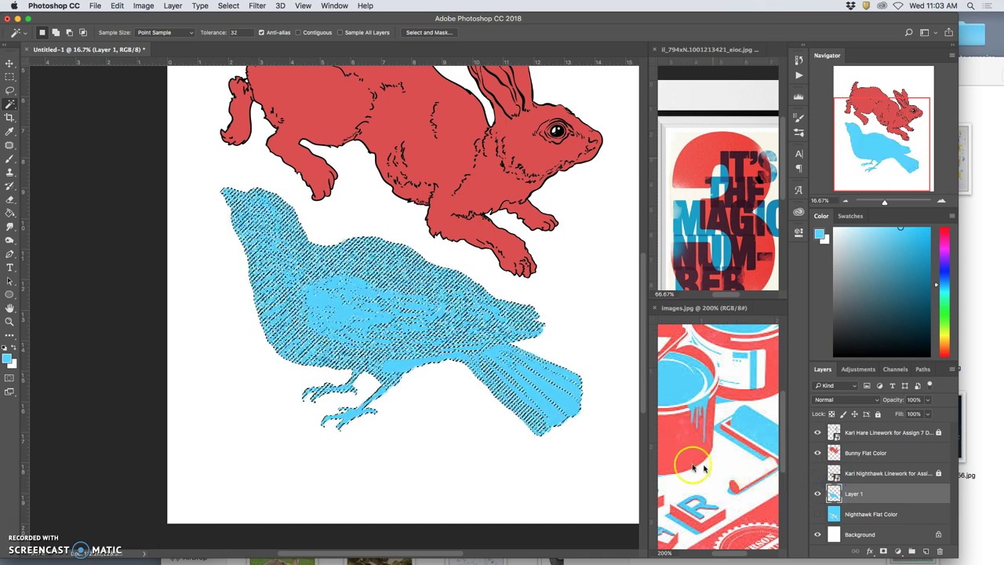
key(Delete)
key(super+d)
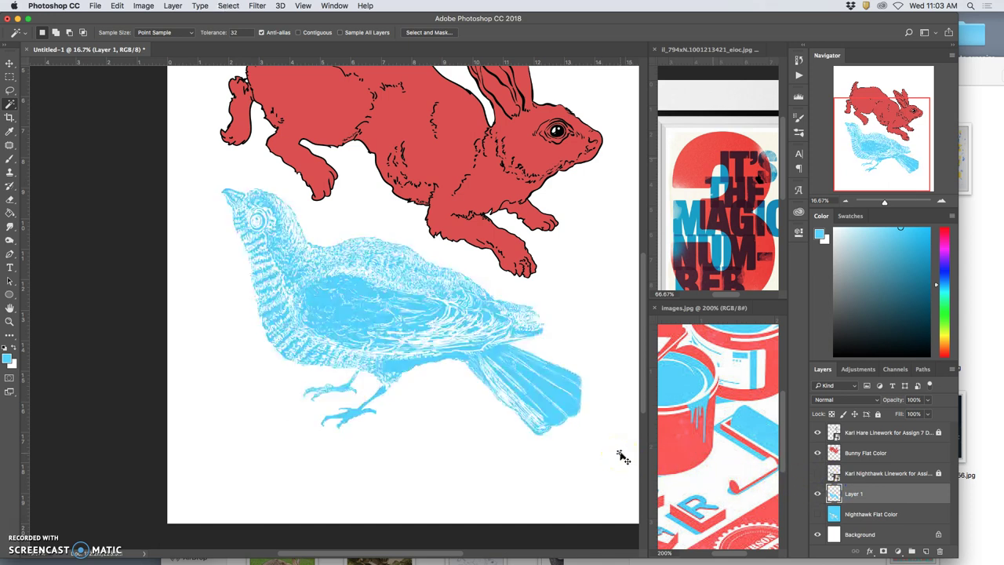
Examine the red hare and blue nighthawk shapes together with the hare linework hidden, and show that linework again.
scroll(587, 422, up, 3)
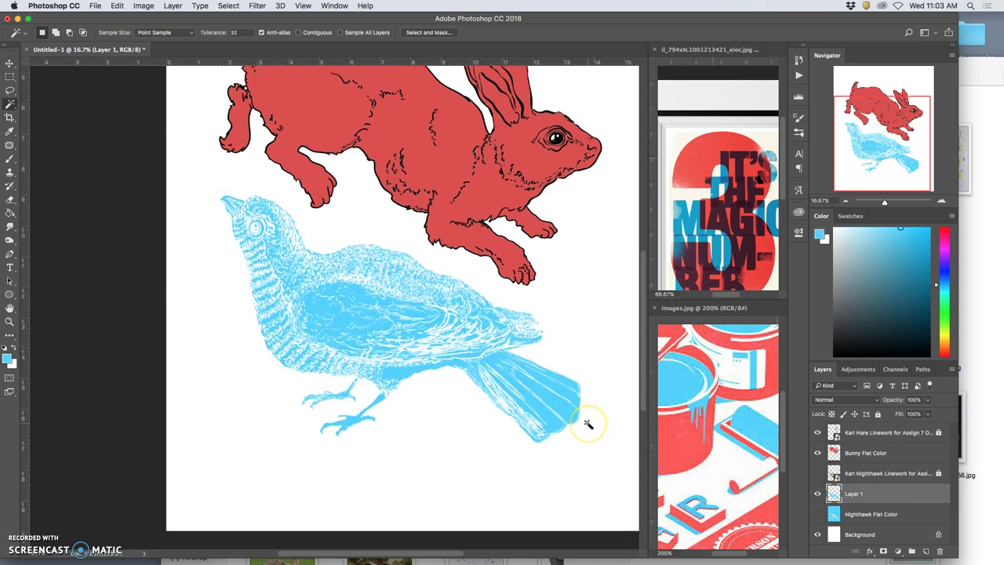
scroll(587, 422, up, 2)
click(556, 327)
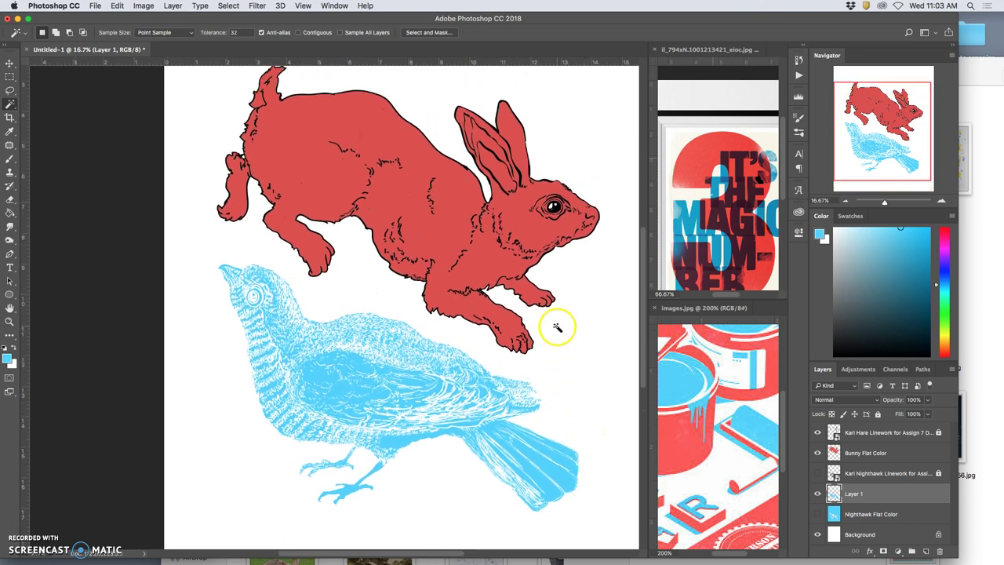
click(817, 432)
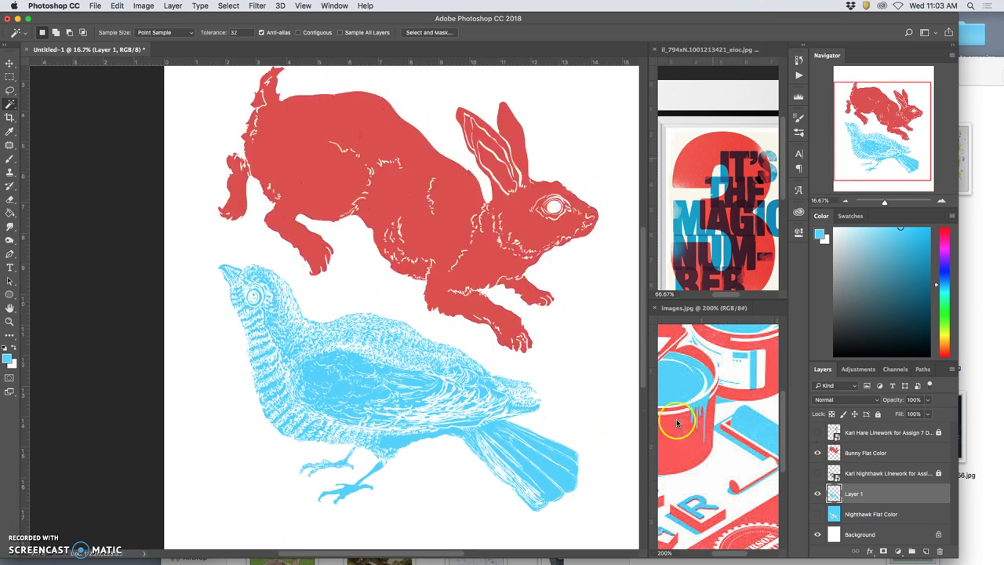
key(super+minus)
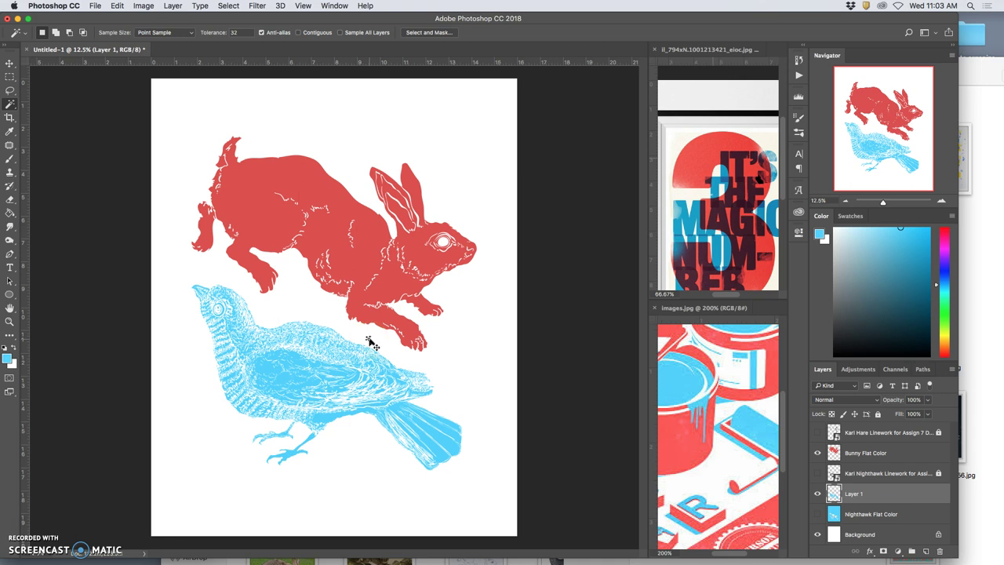
key(super+plus)
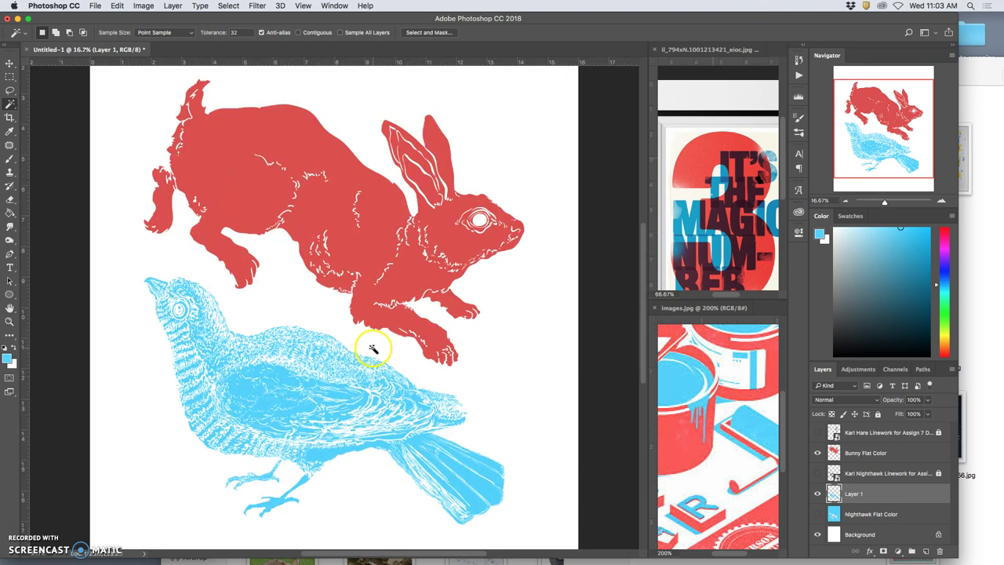
scroll(373, 349, left, 5)
scroll(373, 348, right, 5)
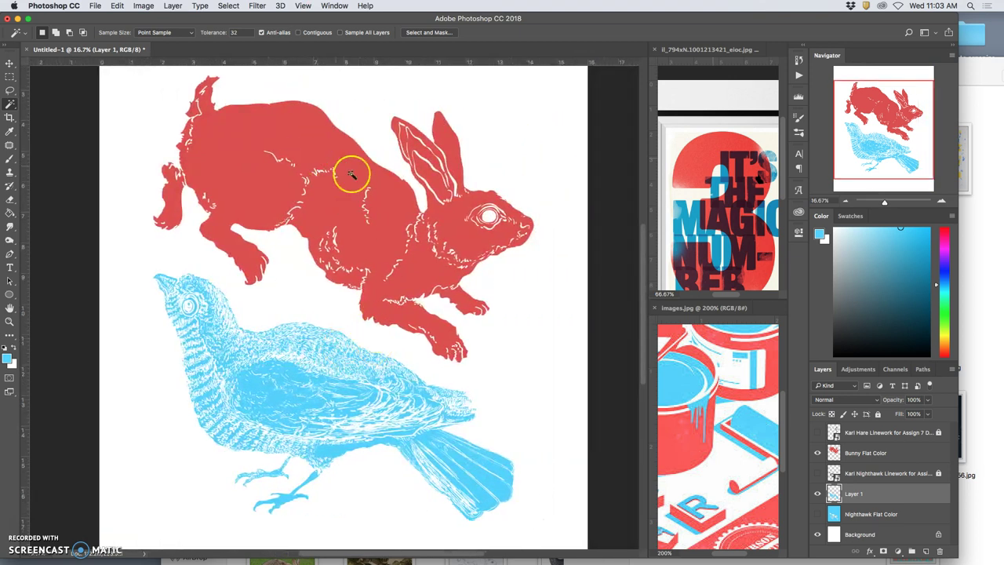
click(817, 432)
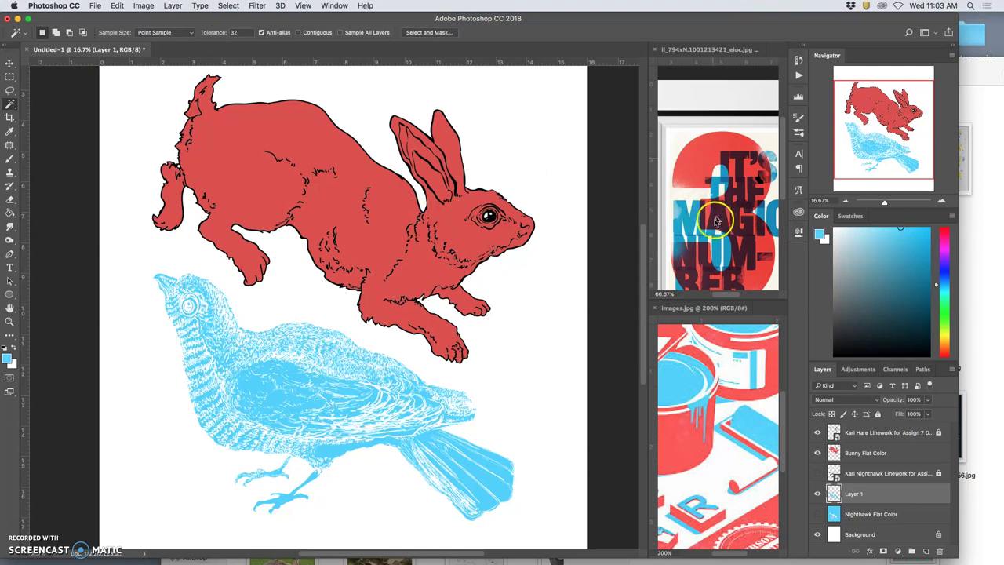
Widen the reference image area and look over the red and blue paint-can print in images.jpg.
click(733, 366)
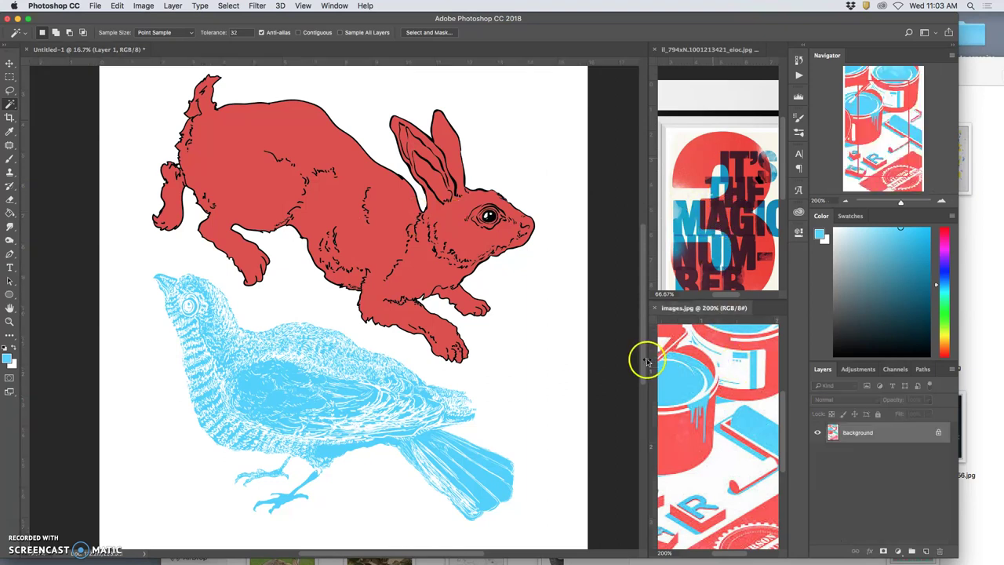
drag(648, 359, 511, 351)
scroll(671, 375, down, 5)
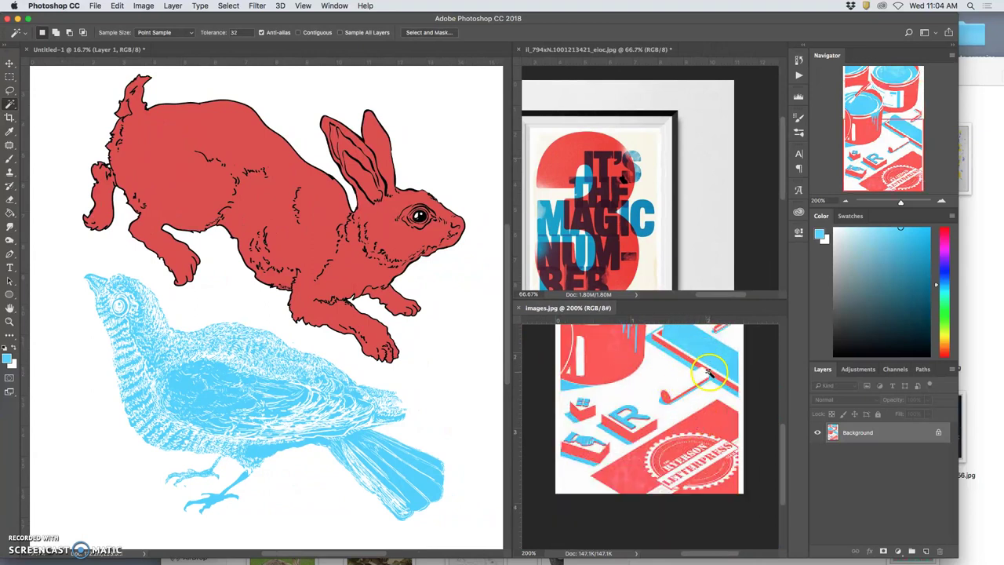
scroll(705, 374, up, 5)
scroll(705, 374, up, 2)
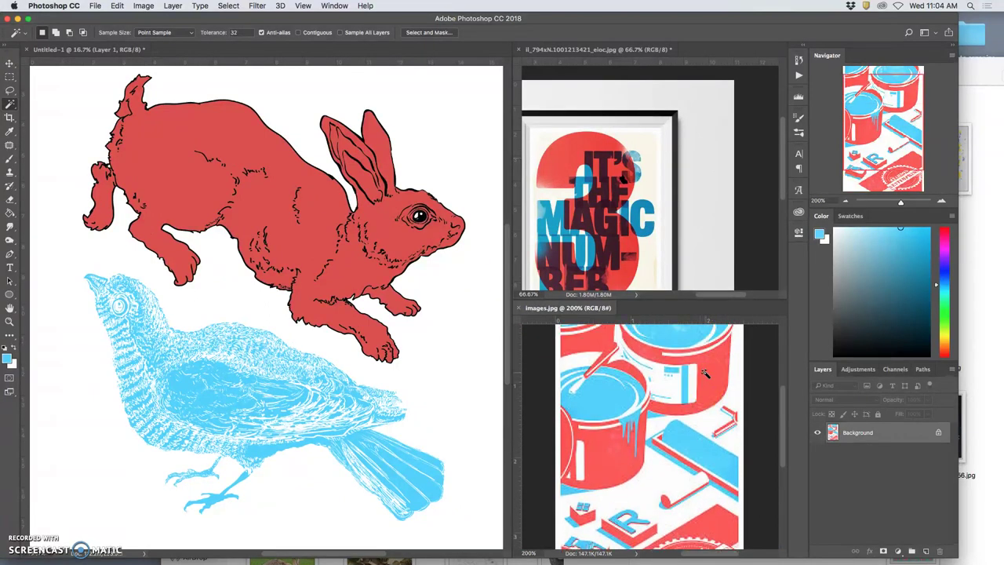
Examine close up how the red and blue inks overlap and fade across the "It's the Magic Number" reference poster.
click(639, 248)
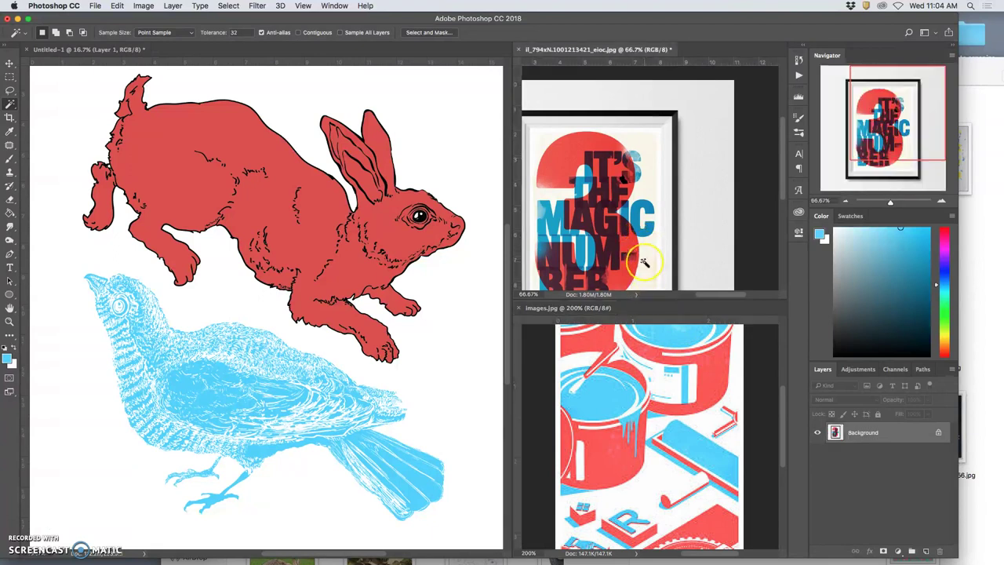
key(super+plus)
key(super+plus)
scroll(628, 239, left, 7)
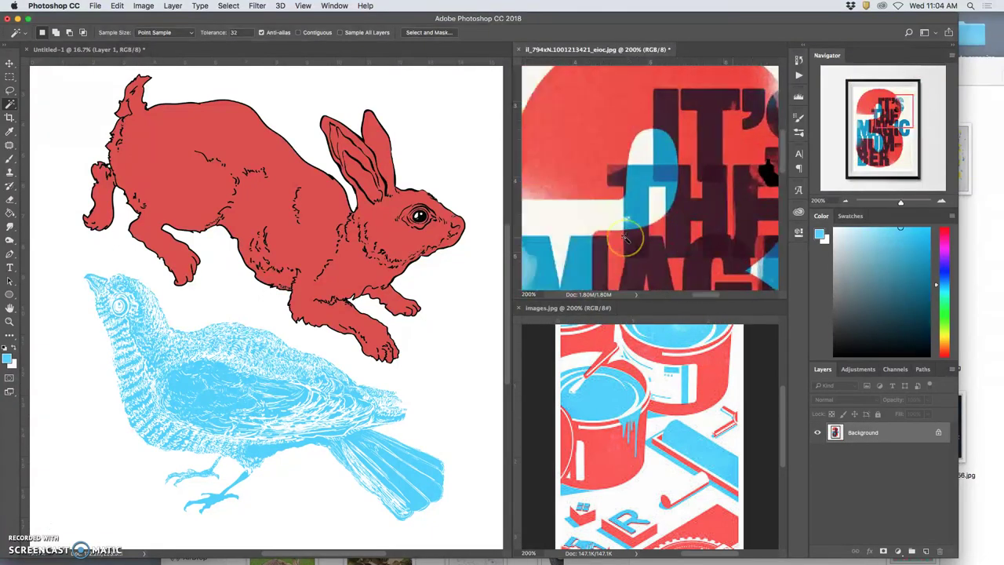
scroll(625, 240, down, 4)
click(589, 131)
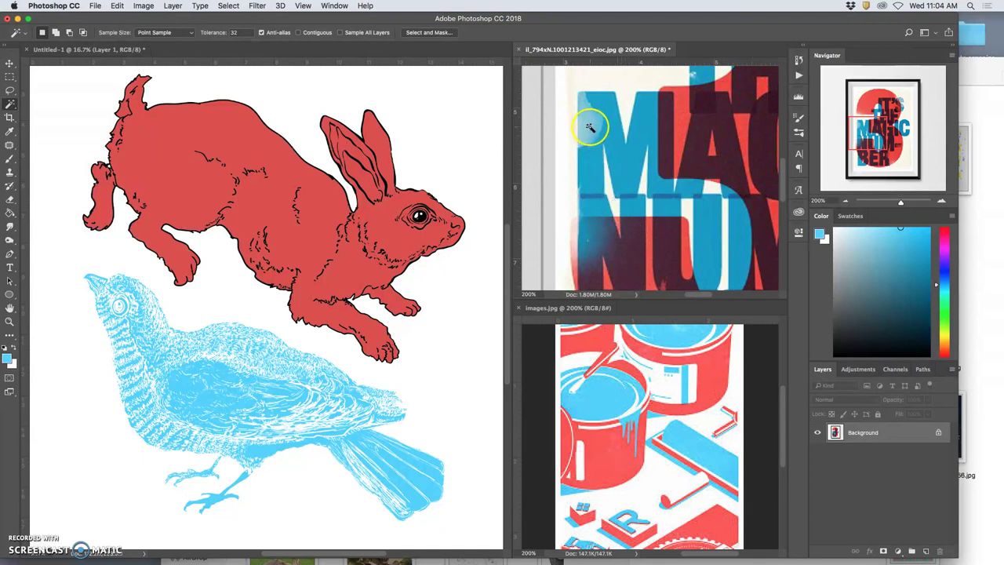
scroll(611, 138, up, 4)
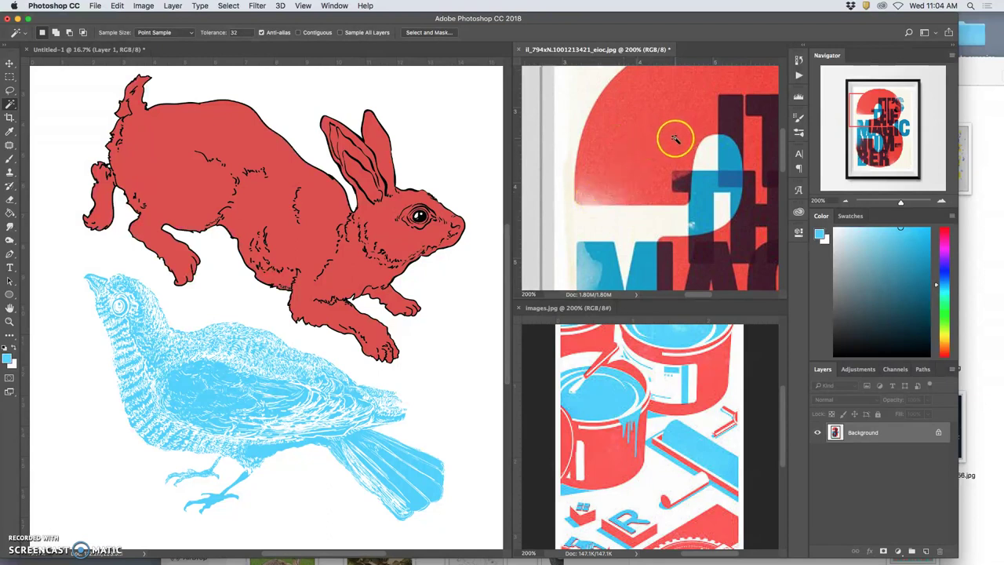
scroll(674, 139, right, 5)
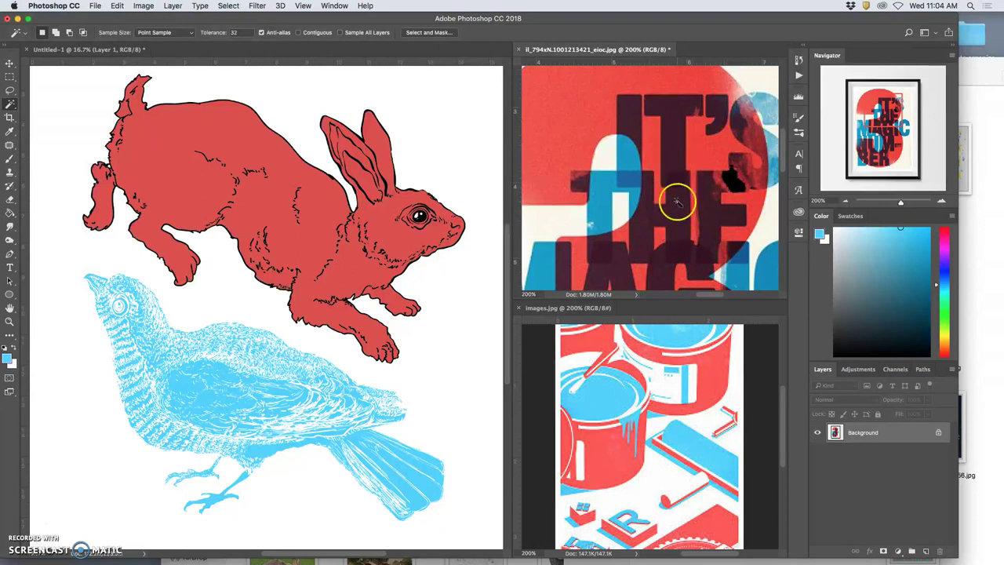
scroll(684, 272, down, 10)
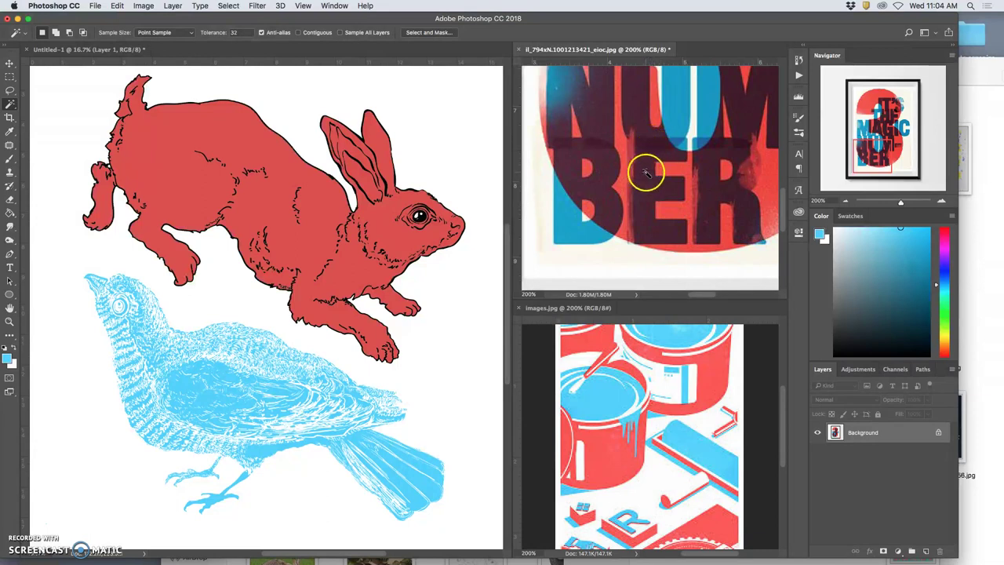
key(super+minus)
scroll(668, 180, up, 5)
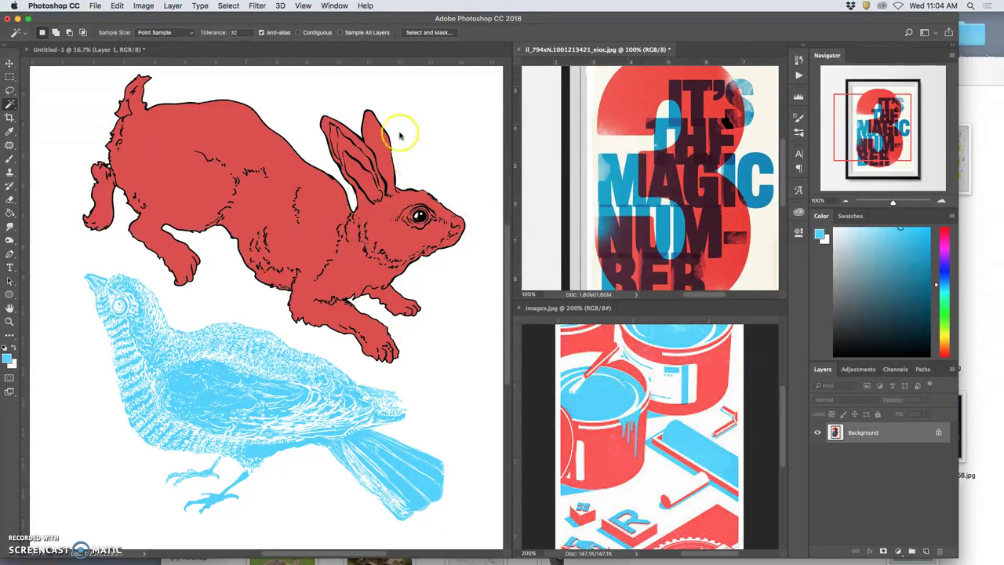
scroll(400, 134, up, 1)
Duplicate the Bunny Flat Color layer in the two-animal document and rename the duplicate Bunny Duotone Color copy.
click(188, 55)
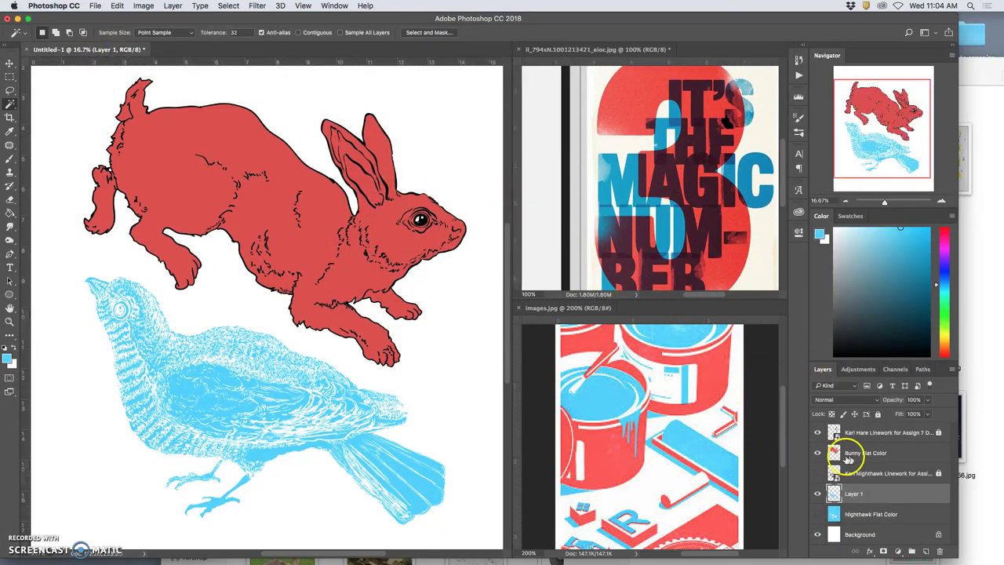
click(871, 459)
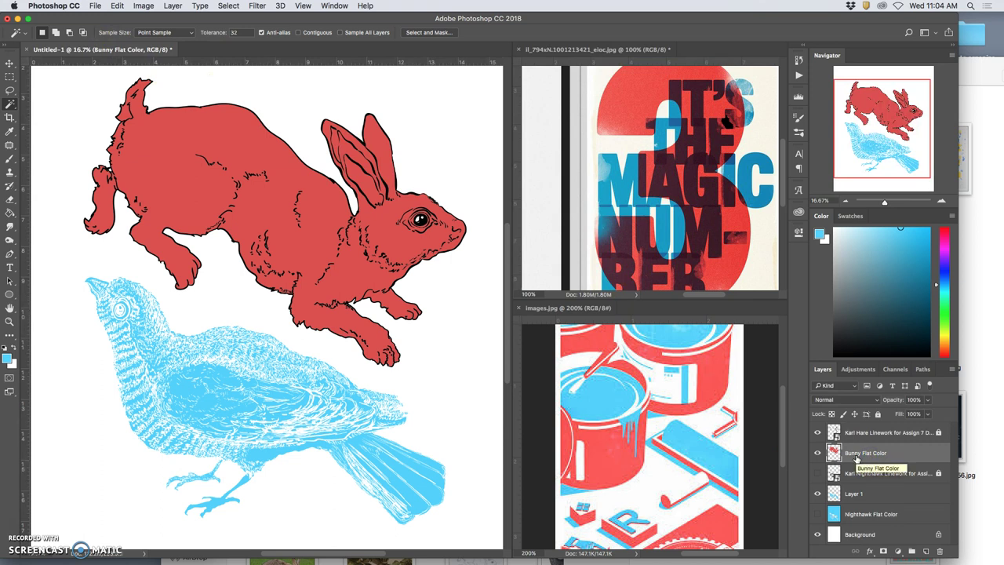
key(super+j)
click(871, 454)
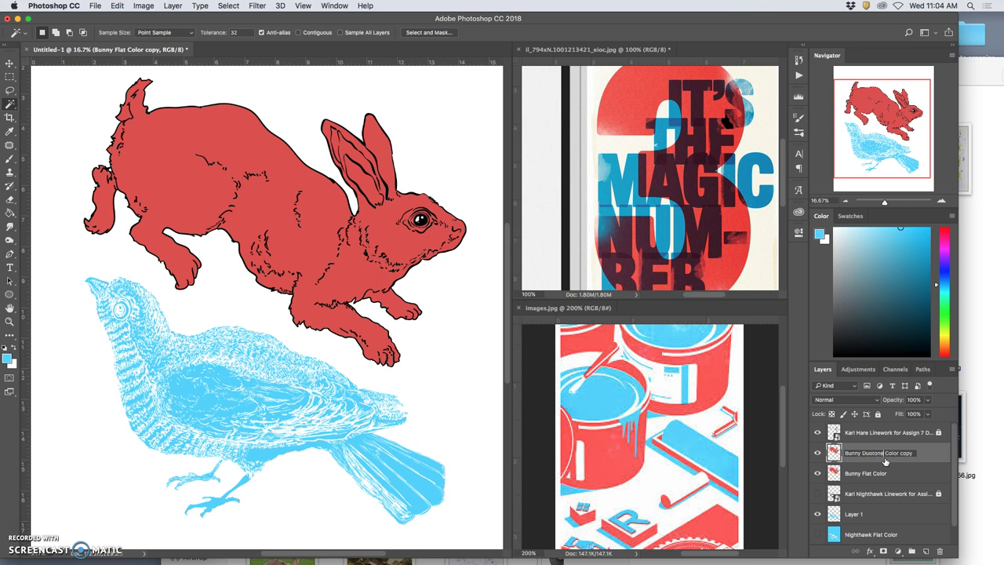
click(921, 458)
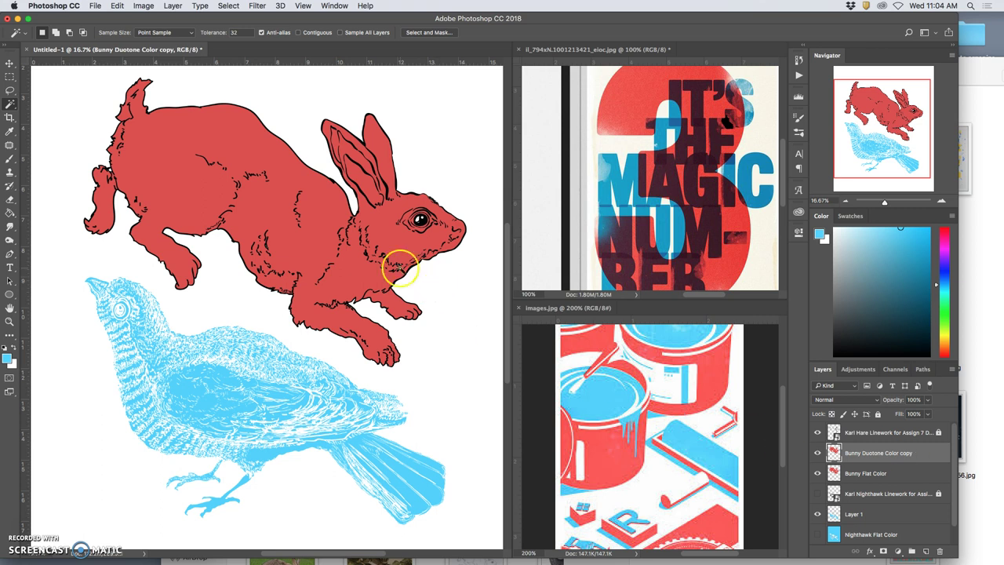
Lighten the Bunny Duotone Color copy layer with a Levels adjustment, setting the midtone input to 1.74.
click(141, 6)
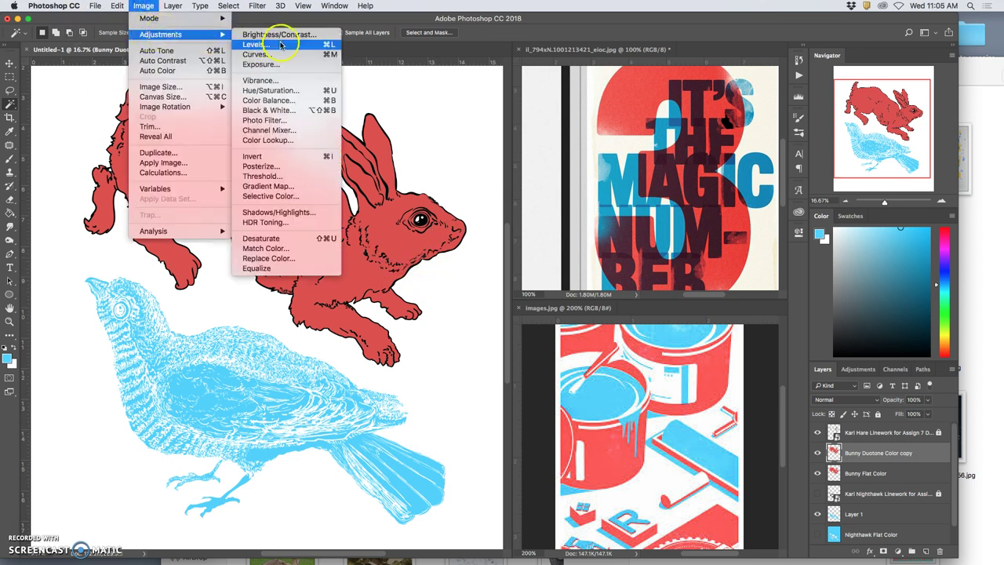
click(571, 179)
drag(767, 193, 740, 192)
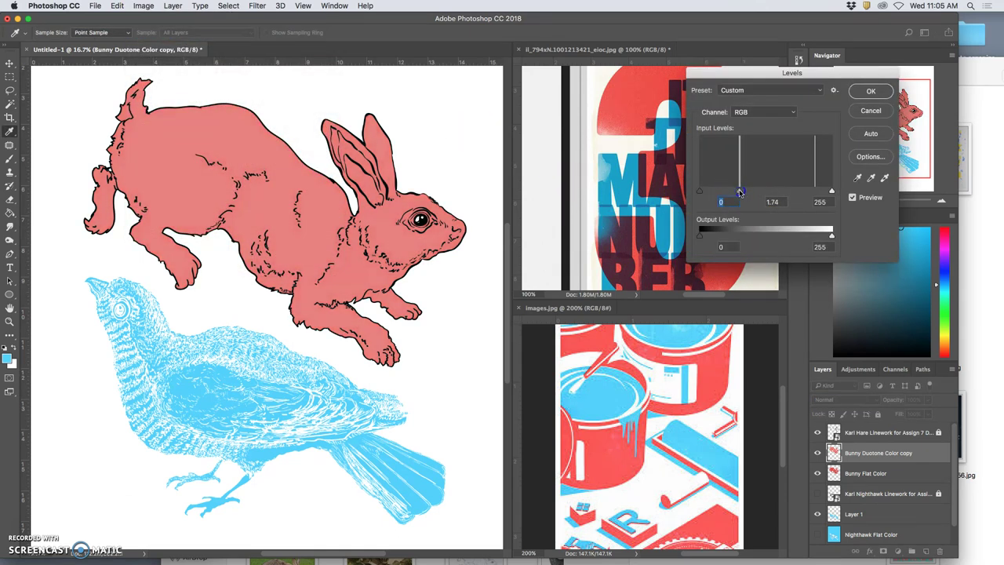
click(871, 91)
key(w)
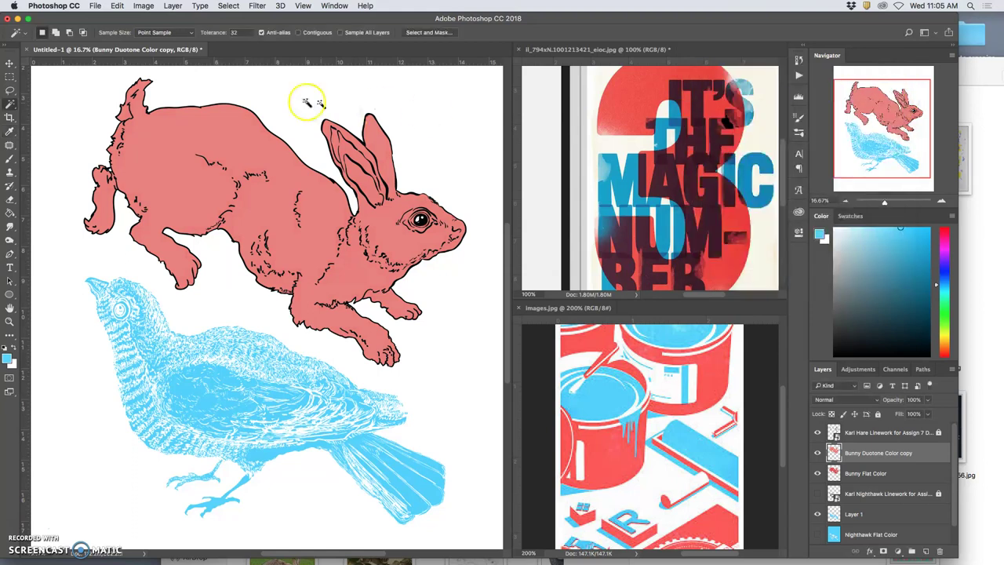
Deepen the duplicate hare color with Hue/Saturation, adjusting the hue slightly and setting saturation to +37 and lightness to -25.
click(143, 6)
mouse_move(220, 35)
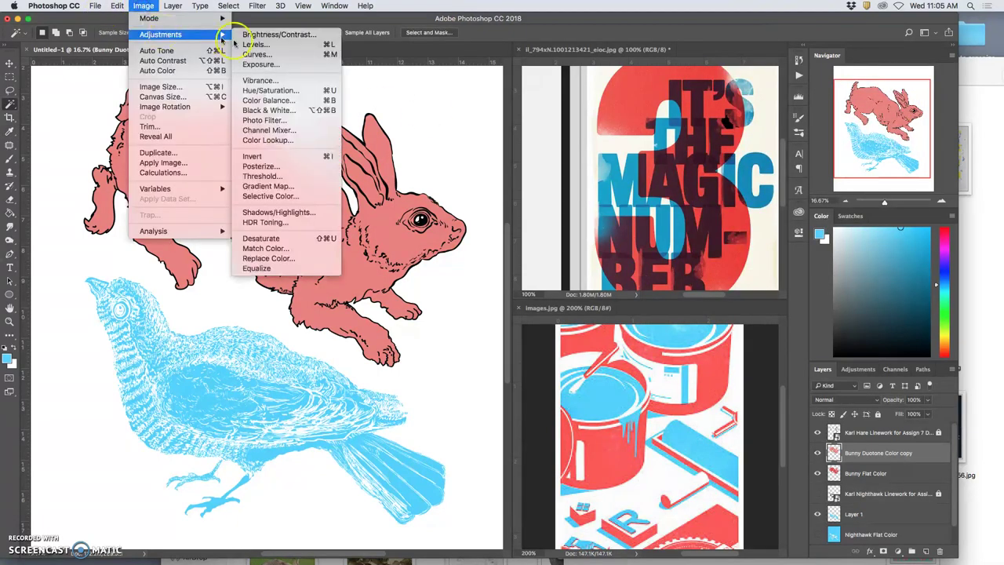
click(267, 91)
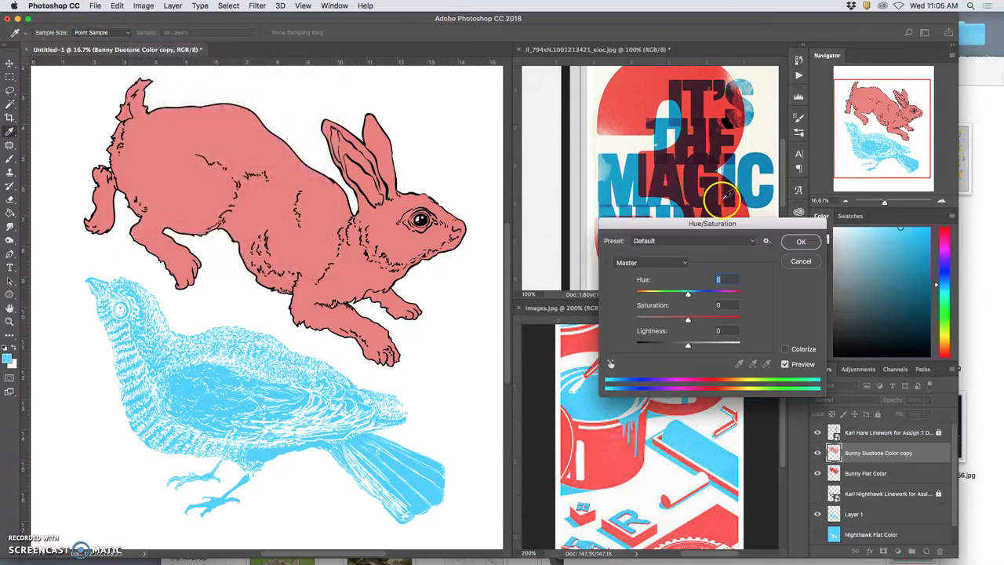
drag(683, 292, 683, 295)
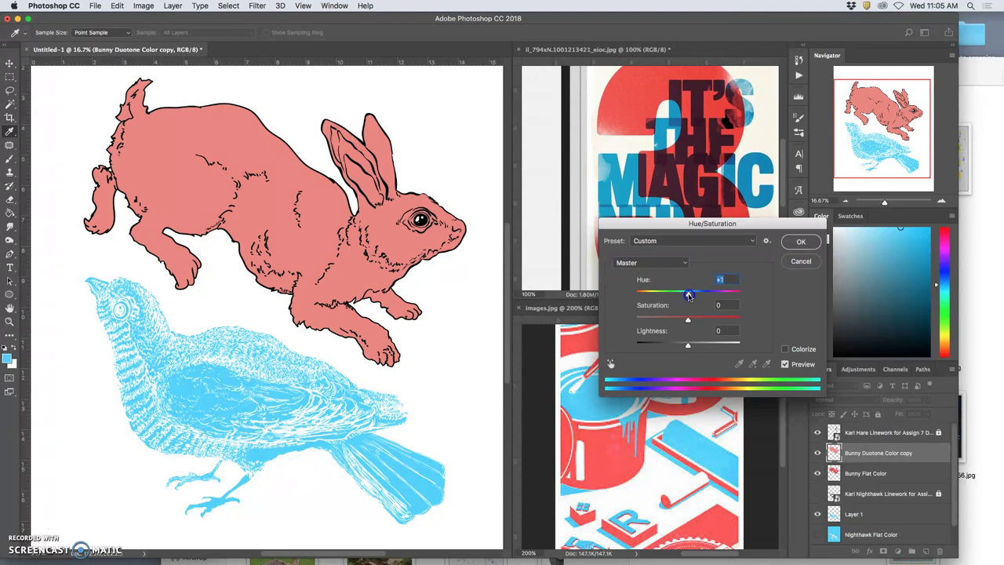
drag(689, 322, 682, 321)
mouse_move(686, 346)
mouse_down()
mouse_move(704, 346)
mouse_move(684, 346)
mouse_up()
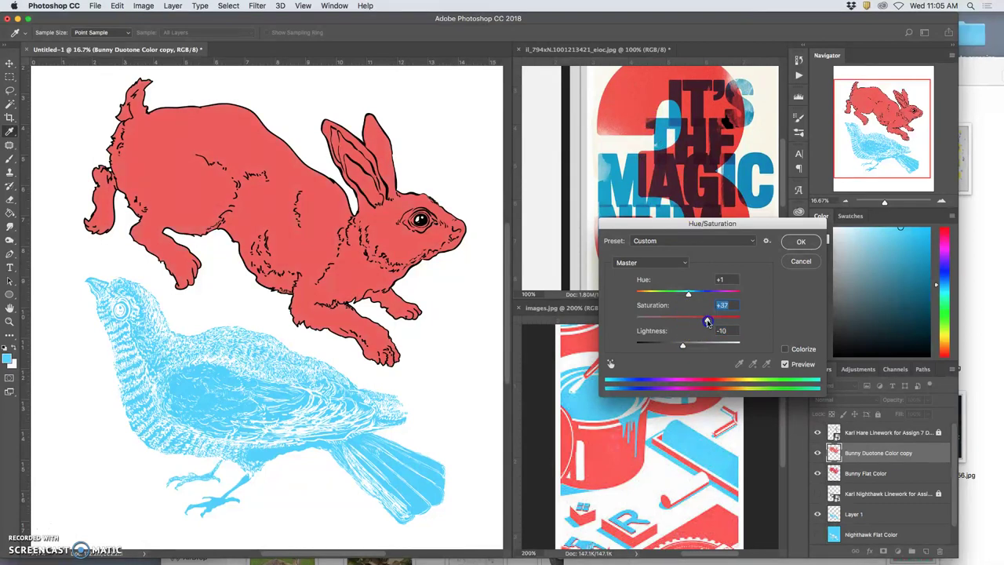
drag(682, 345, 675, 346)
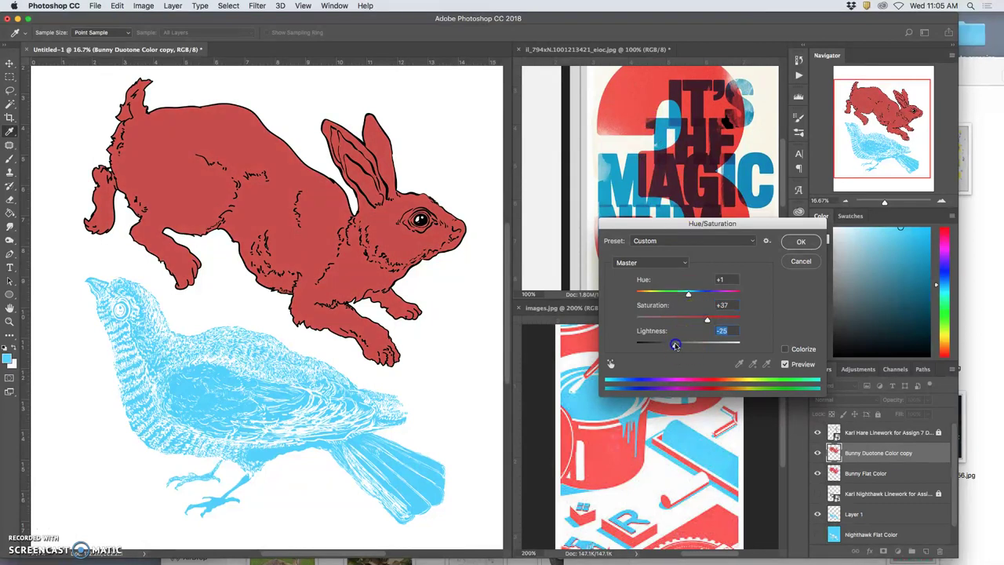
drag(687, 296, 688, 296)
click(798, 242)
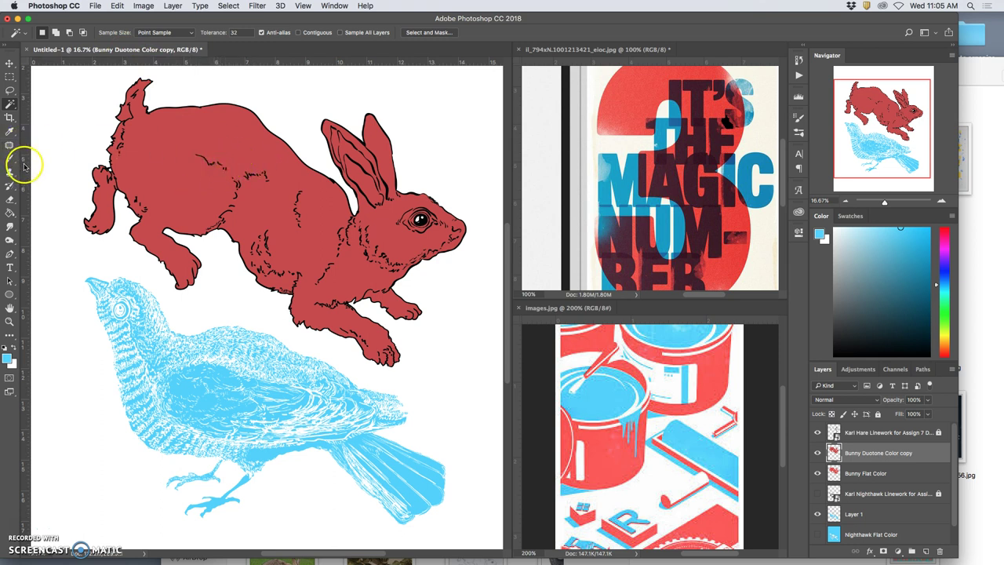
Lasso the lit areas of the hare's back, head, ears, legs and raised hind foot along the fur lines, delete them from the duotone layer, and deselect.
click(9, 90)
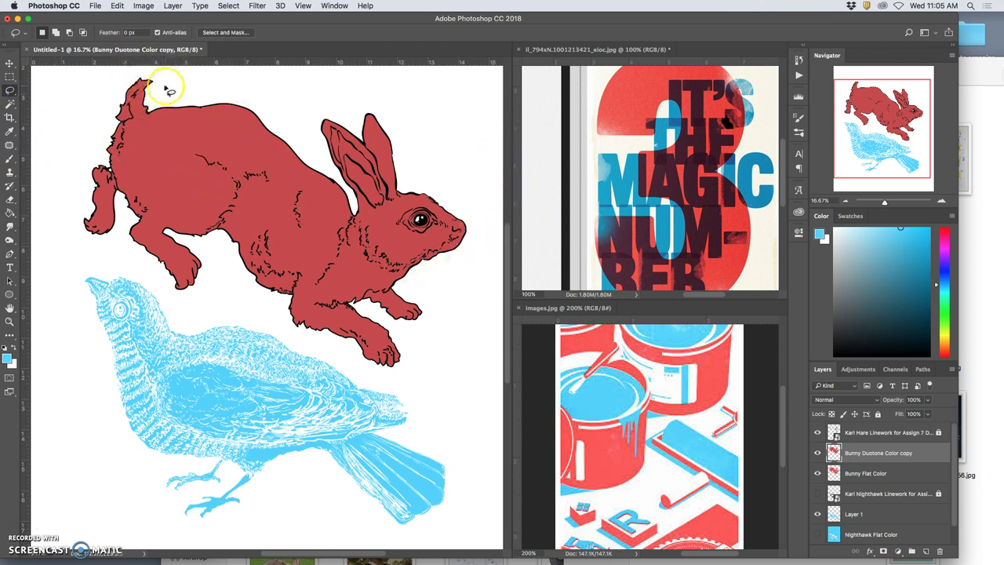
drag(155, 91, 149, 84)
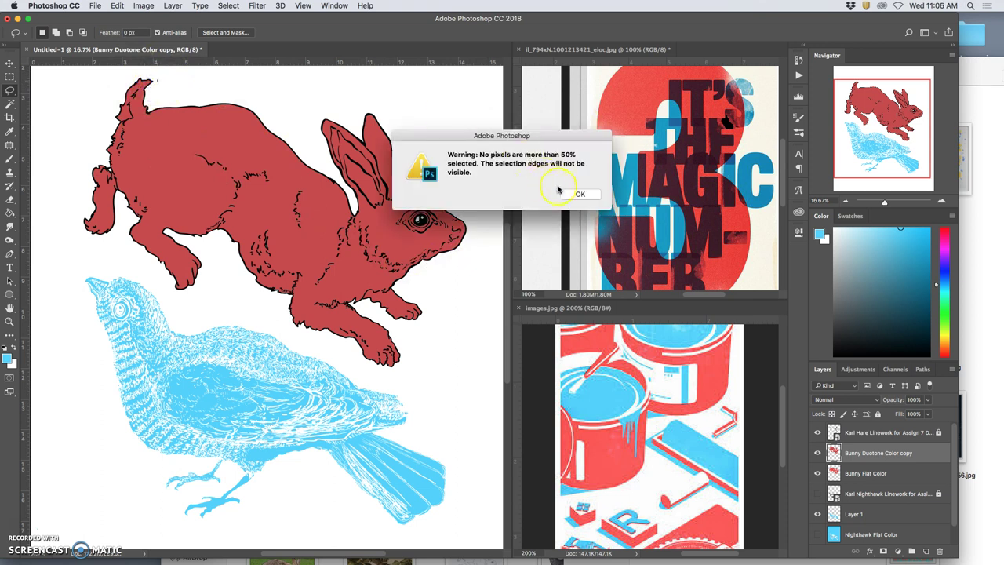
click(580, 192)
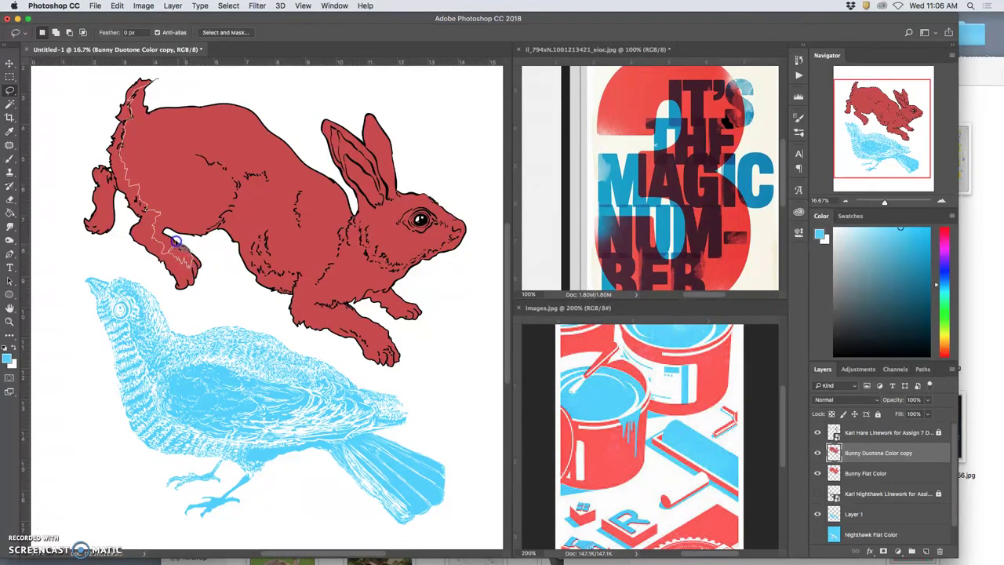
drag(167, 230, 179, 232)
drag(207, 157, 234, 173)
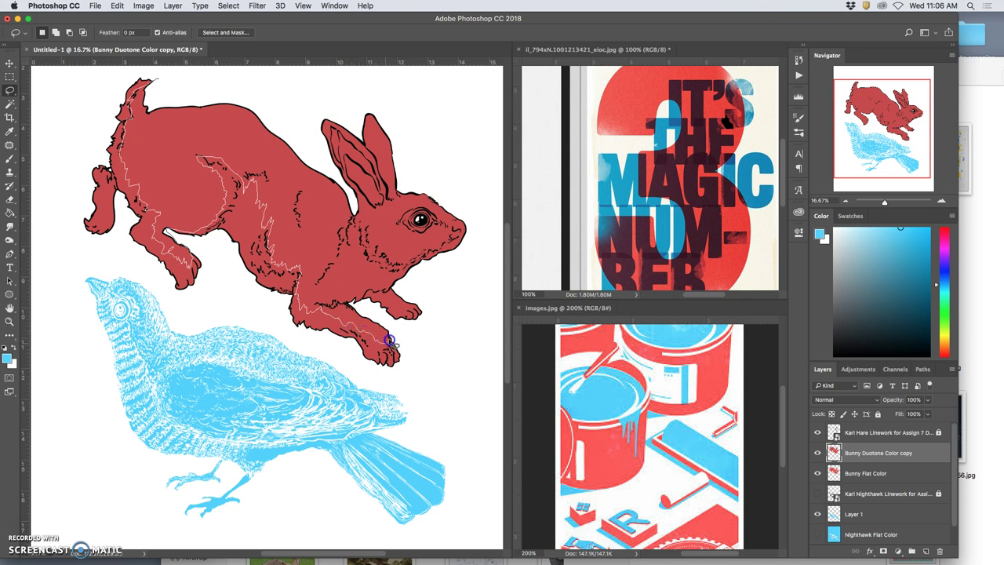
drag(382, 325, 355, 310)
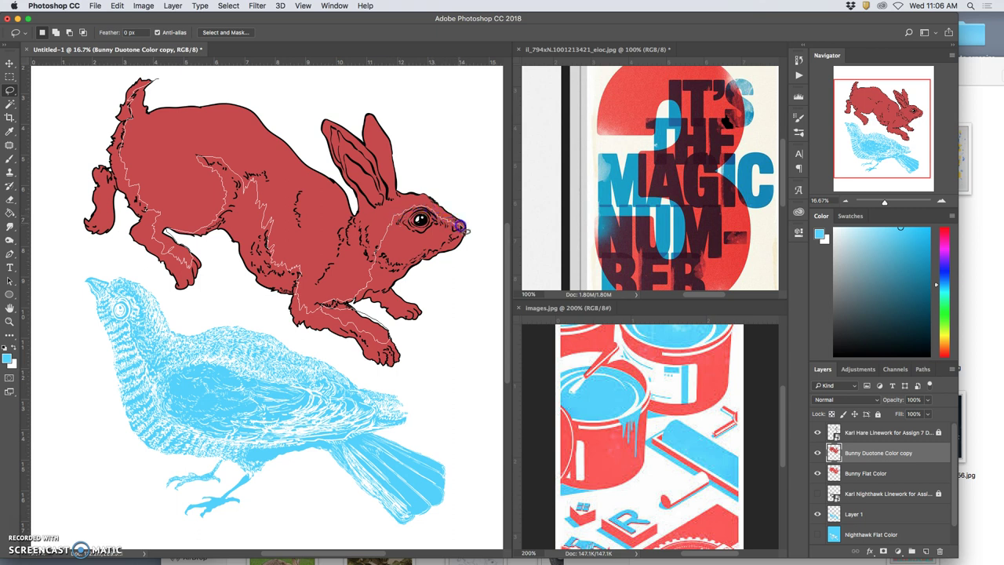
mouse_move(465, 233)
mouse_down()
mouse_move(471, 222)
mouse_move(455, 193)
mouse_move(362, 94)
mouse_move(293, 107)
mouse_move(157, 80)
mouse_up()
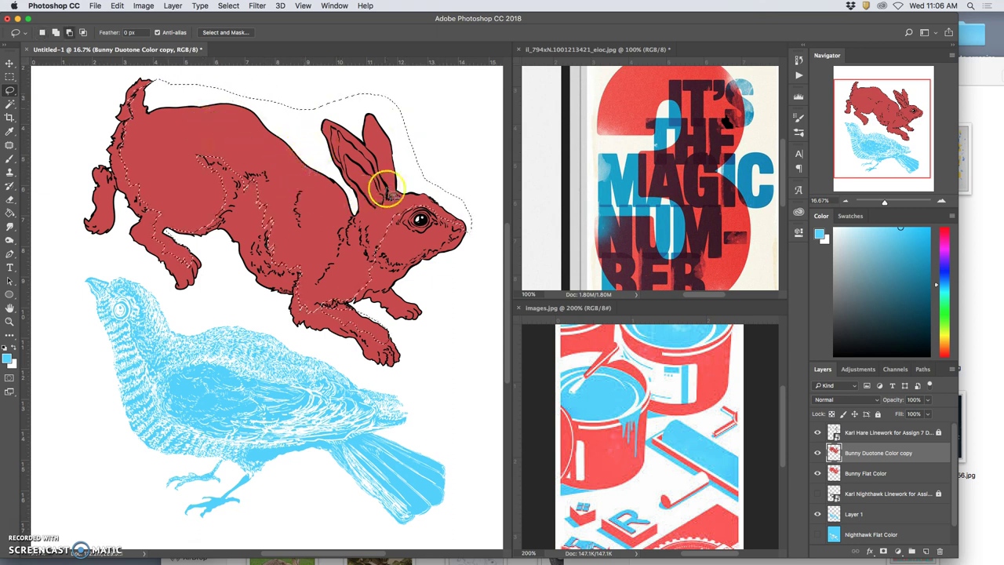
drag(367, 114, 364, 121)
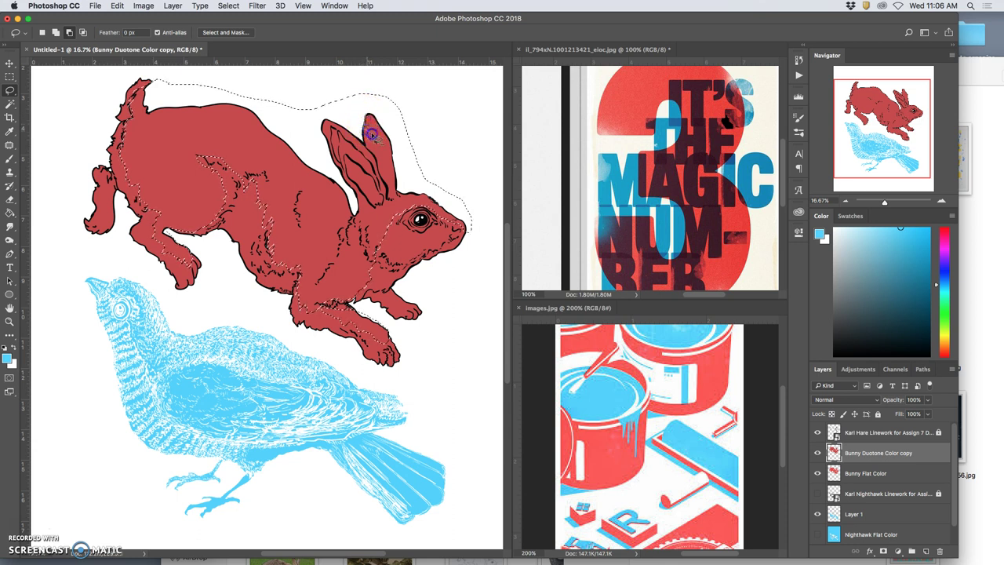
drag(389, 178, 392, 189)
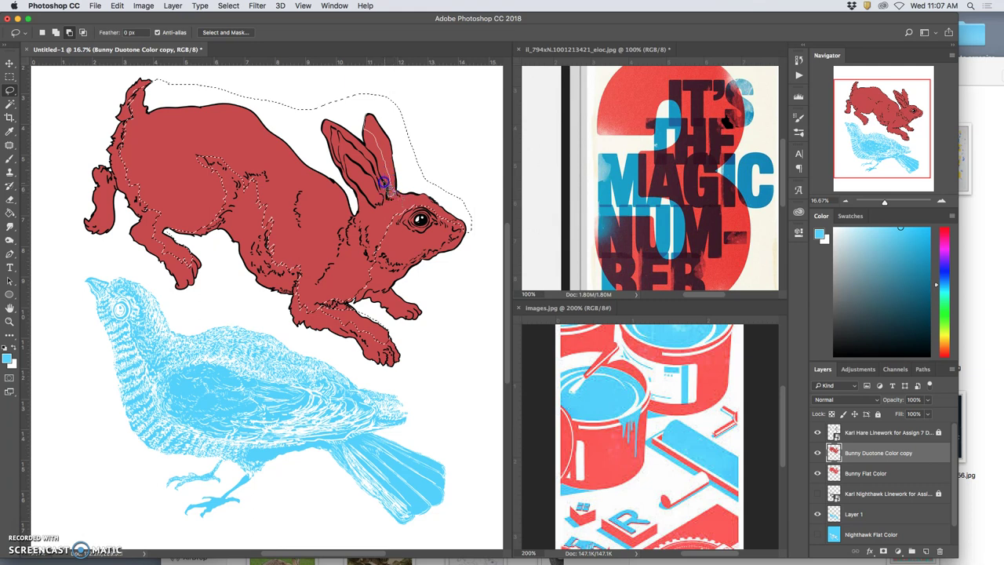
mouse_move(359, 130)
mouse_down()
mouse_move(387, 199)
mouse_move(359, 174)
mouse_move(381, 206)
mouse_up()
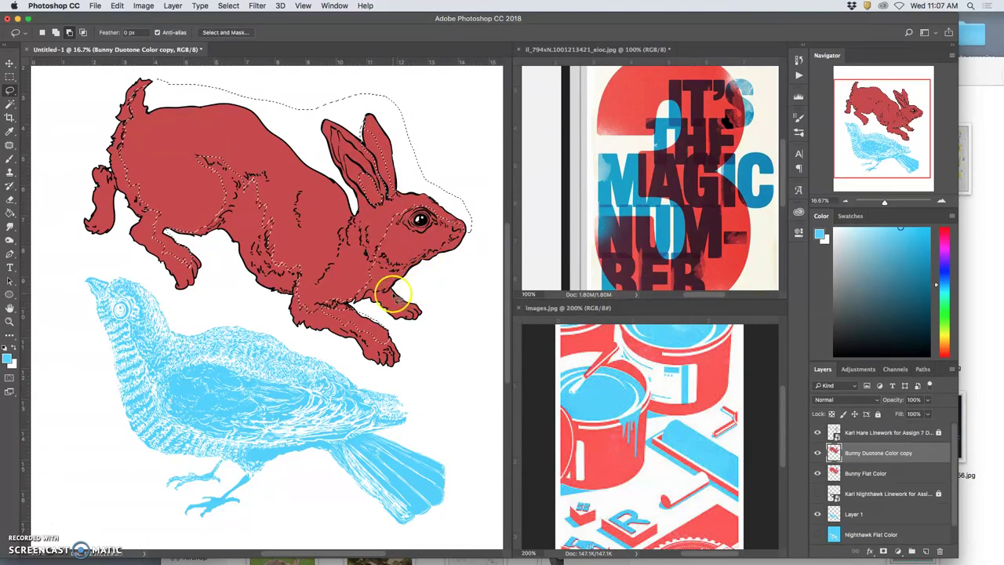
mouse_move(384, 290)
mouse_down()
mouse_move(396, 287)
mouse_move(388, 291)
mouse_move(414, 309)
mouse_move(421, 296)
mouse_move(394, 292)
mouse_up()
mouse_move(365, 339)
mouse_down()
mouse_move(340, 347)
mouse_move(184, 274)
mouse_move(99, 157)
mouse_move(124, 251)
mouse_up()
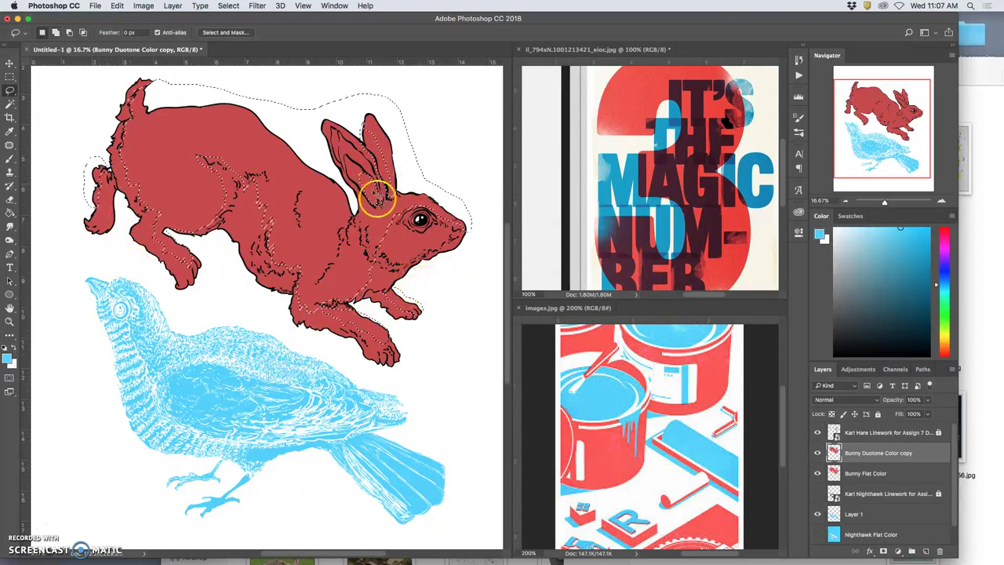
key(Delete)
key(super+d)
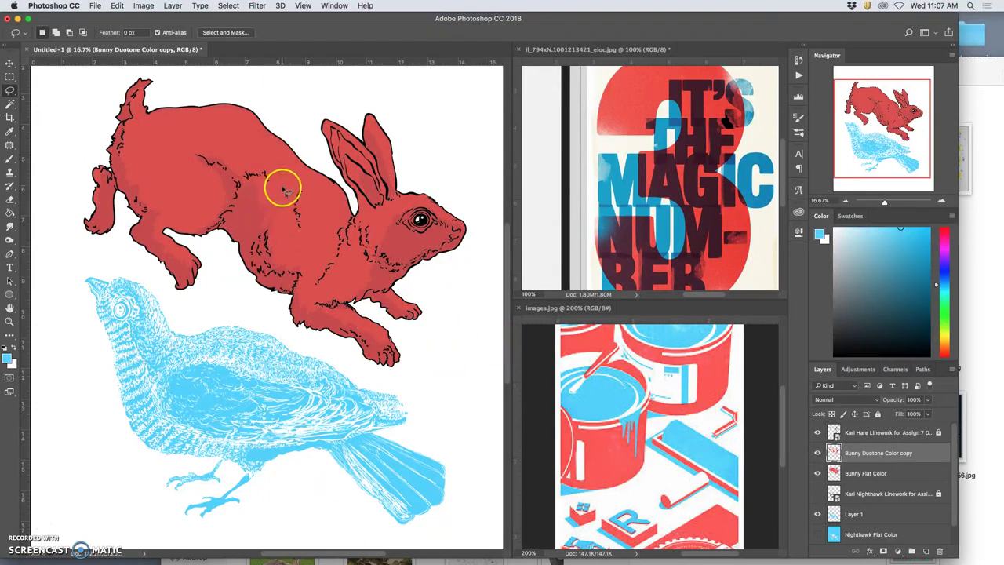
Toggle the Bunny Flat Color layer's visibility to compare the dark shadow shapes with and without it, leaving the layer hidden.
click(869, 473)
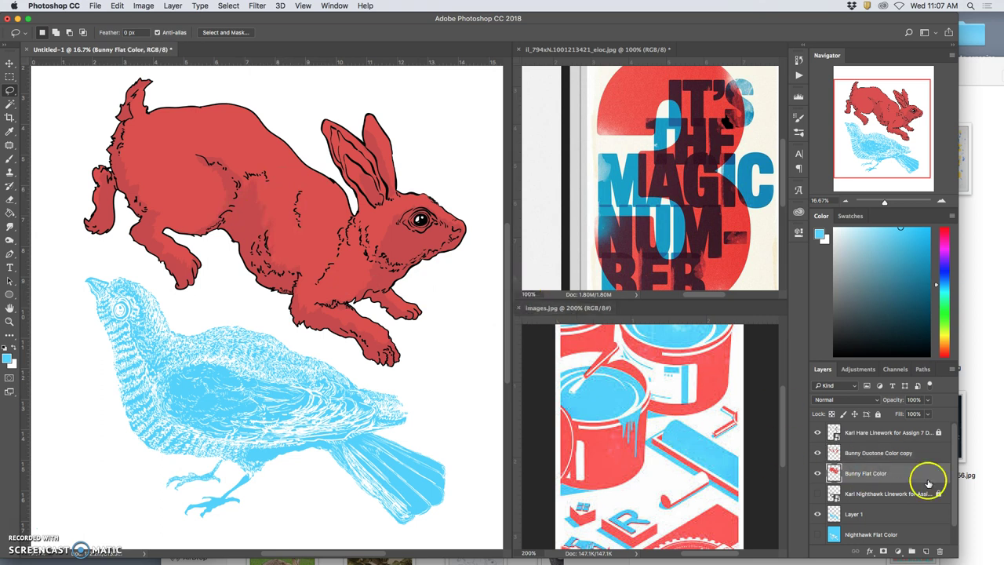
click(817, 475)
click(818, 475)
click(819, 476)
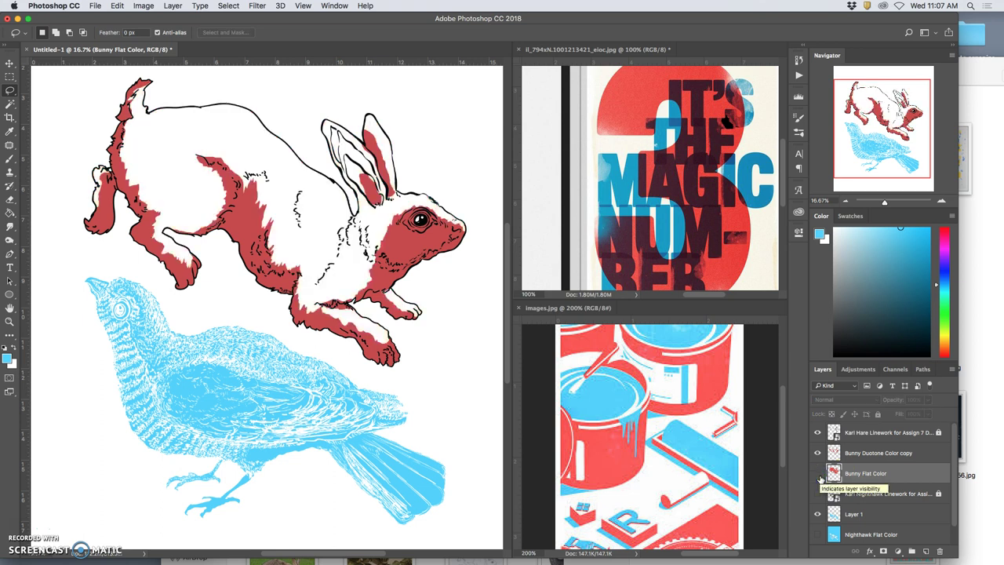
click(818, 476)
click(819, 476)
click(819, 476)
click(819, 476)
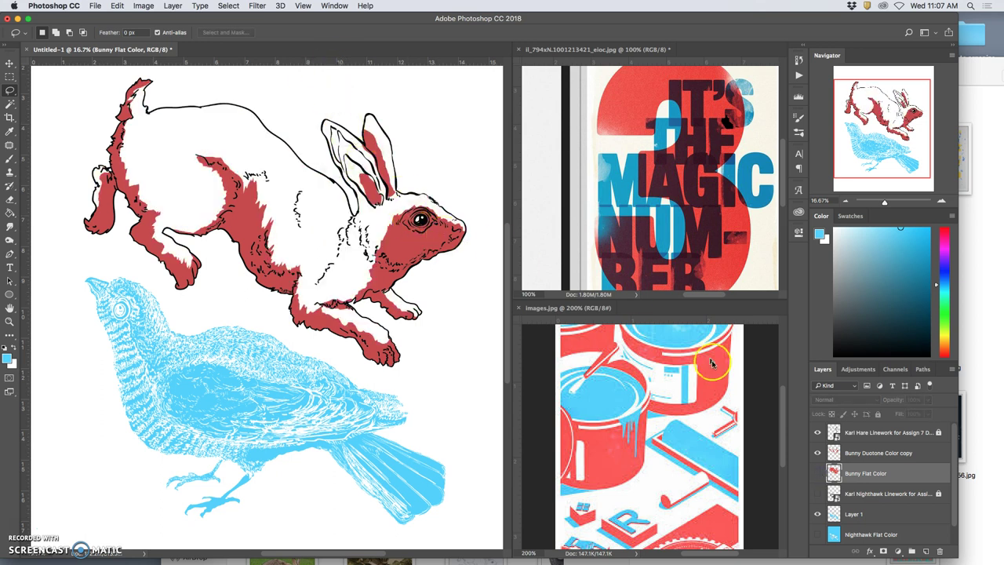
Cut a jagged fur-shaped highlight below the hare's eye out of the Bunny Duotone Color copy layer and deselect.
click(848, 453)
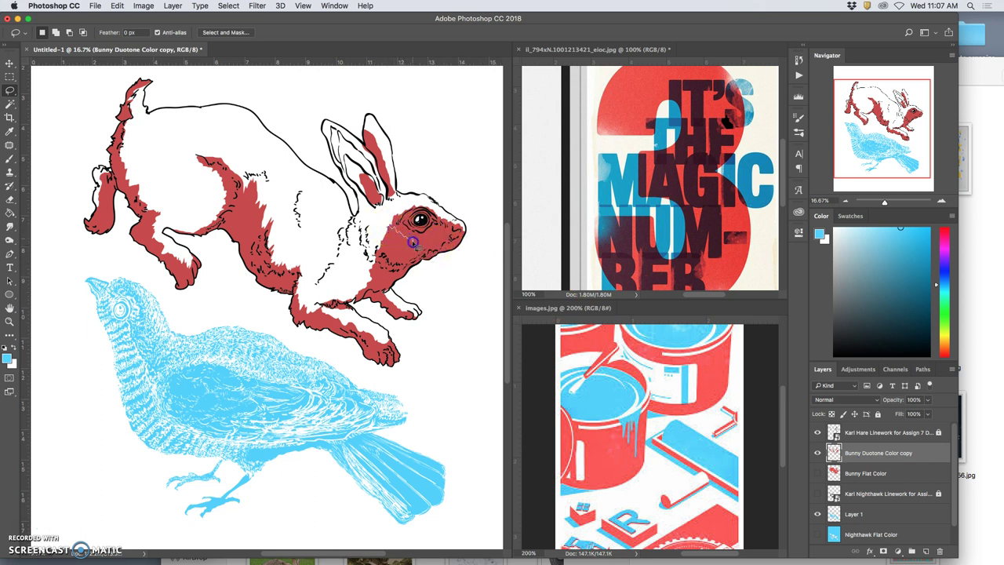
drag(382, 241, 381, 227)
key(Delete)
click(456, 163)
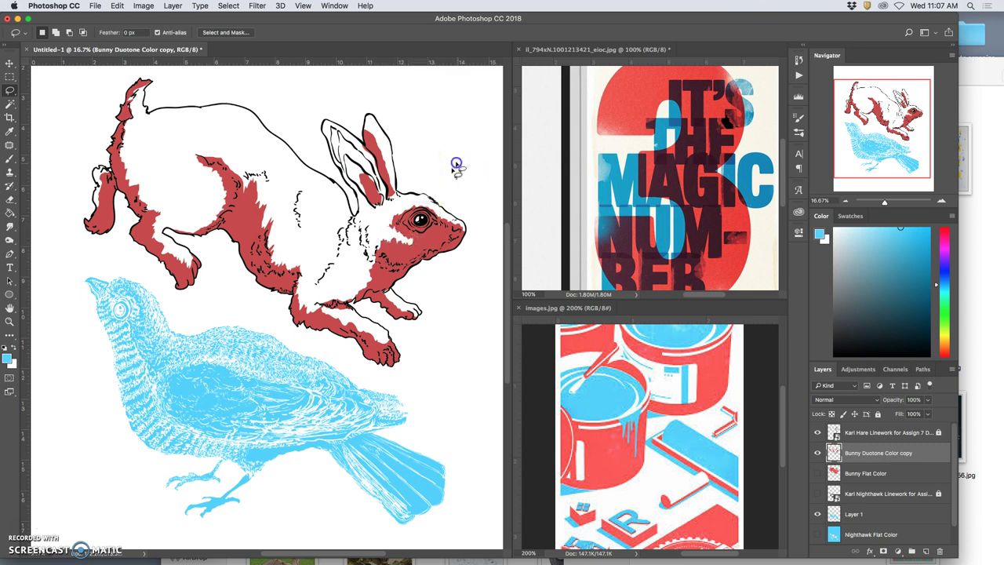
Examine close up the cut shadow edges around the hare's eye, cheek and muzzle.
scroll(428, 345, up, 2)
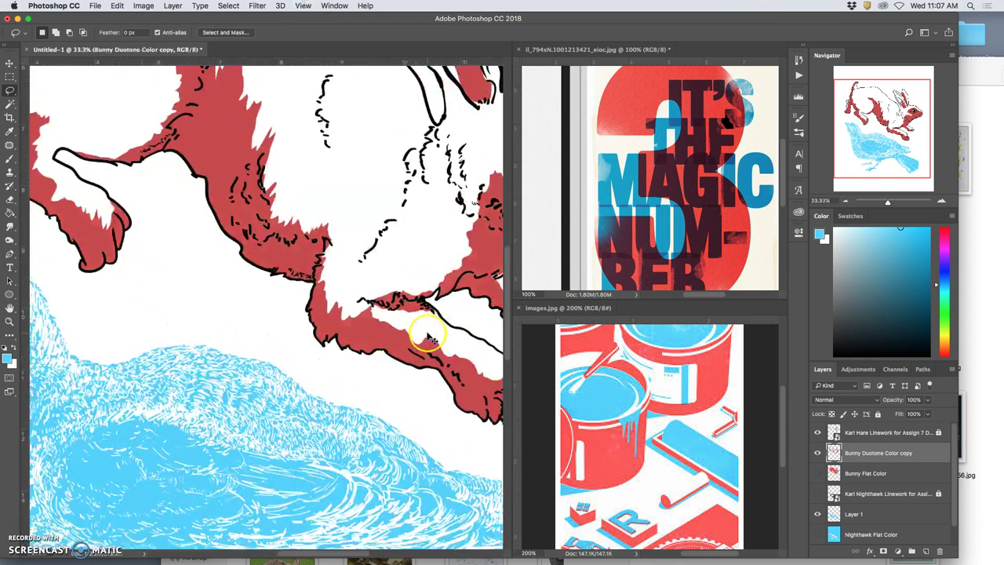
key(super+plus)
key(super+plus)
mouse_move(417, 193)
mouse_down()
mouse_move(321, 217)
mouse_move(289, 273)
mouse_move(237, 321)
mouse_up()
drag(364, 220, 279, 276)
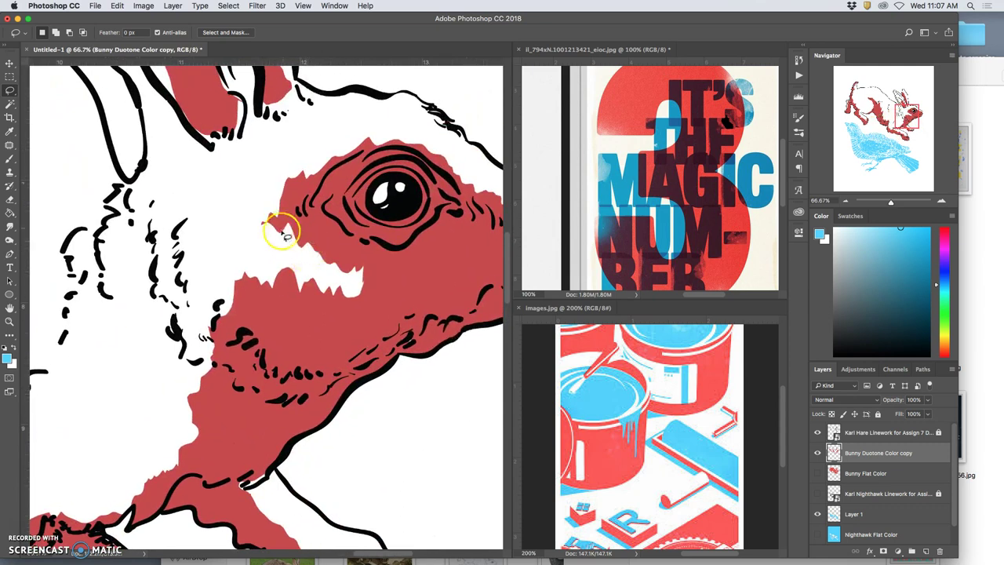
scroll(329, 243, down, 3)
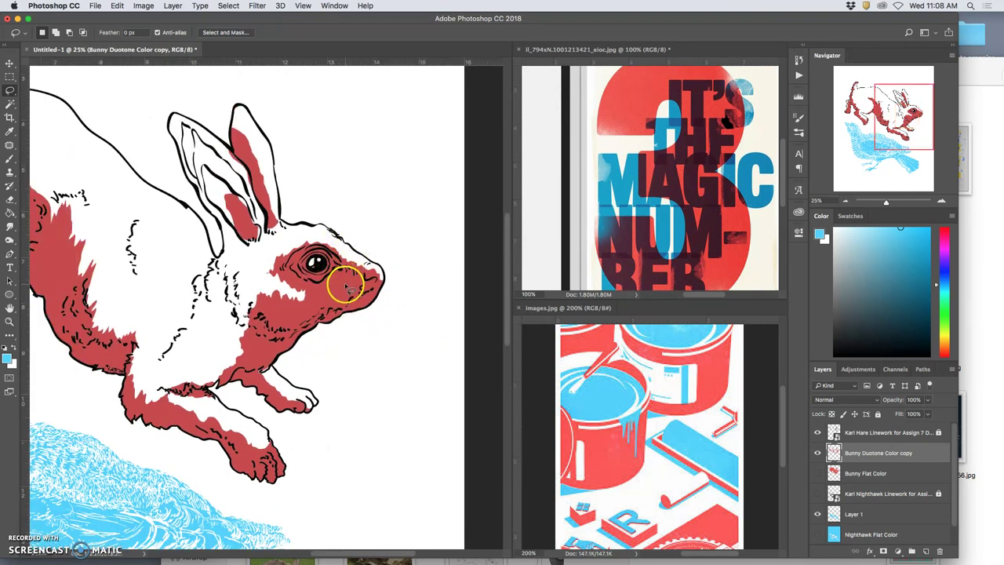
click(364, 283)
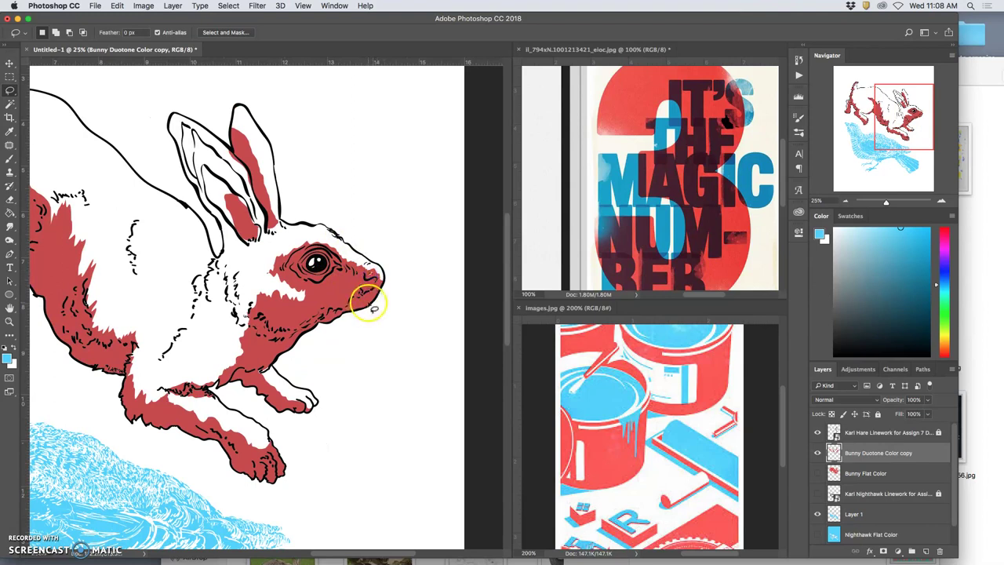
click(365, 290)
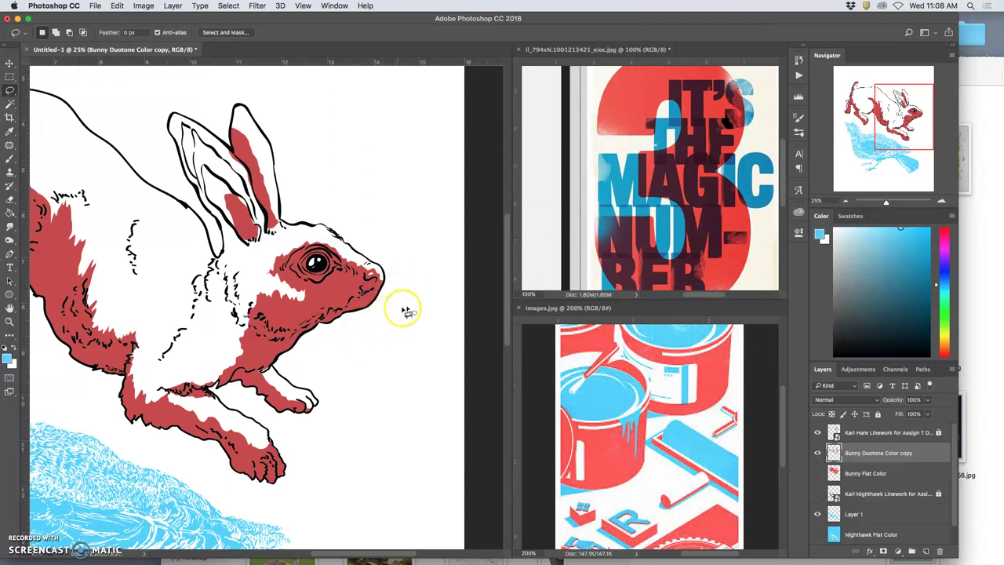
Show the Bunny Flat Color layer beneath the shadow shapes again and duplicate it.
click(817, 473)
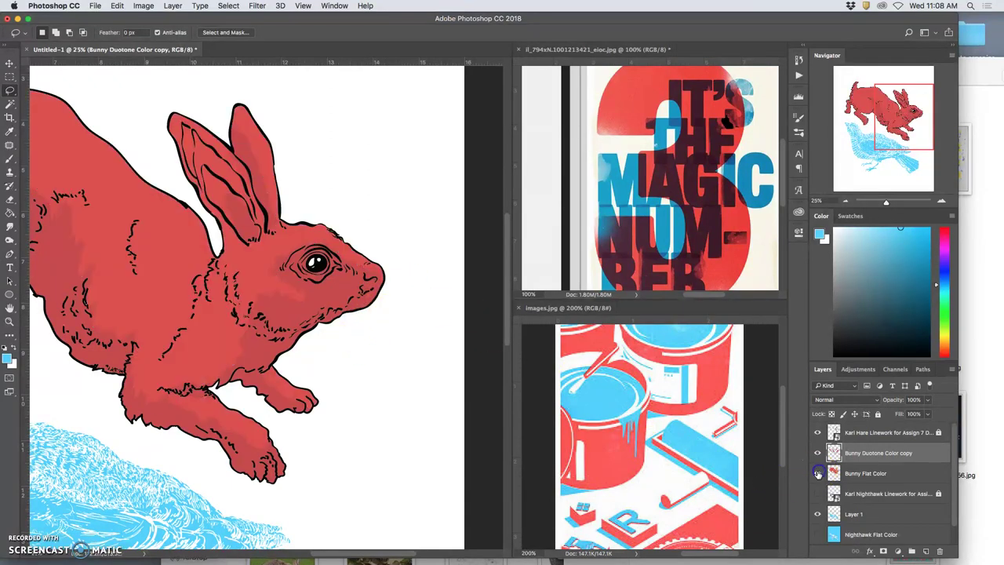
click(817, 473)
click(817, 473)
click(852, 475)
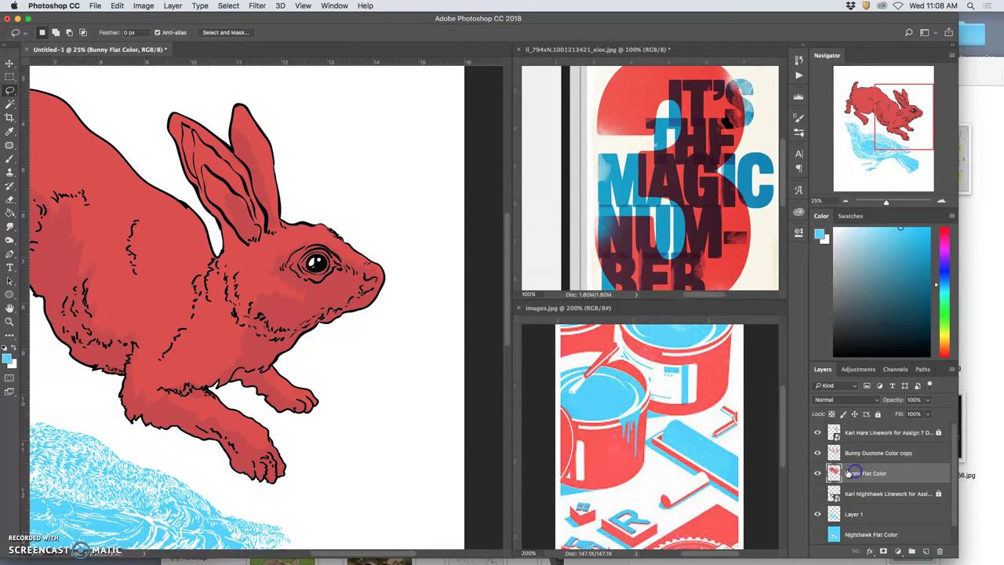
key(super+minus)
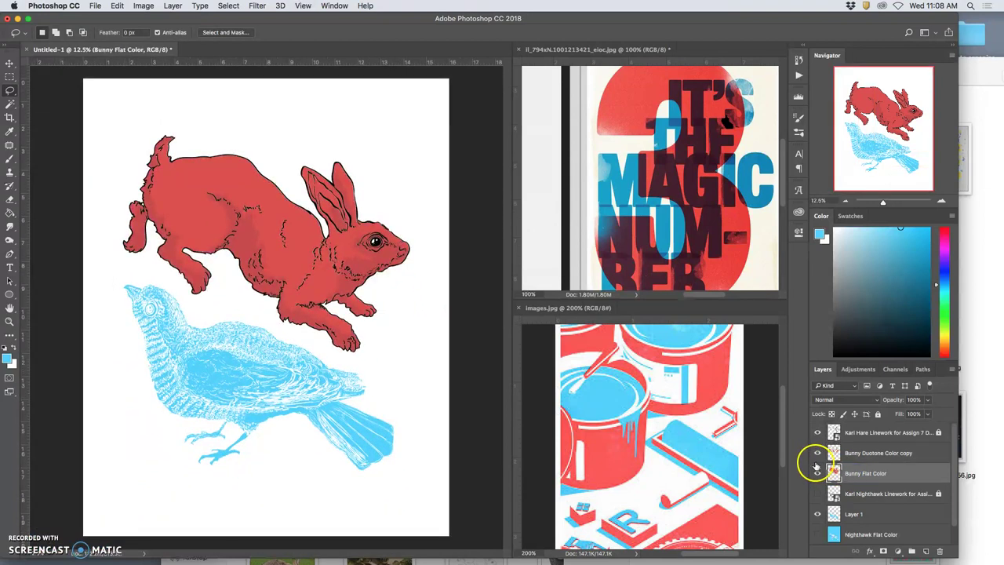
key(super+j)
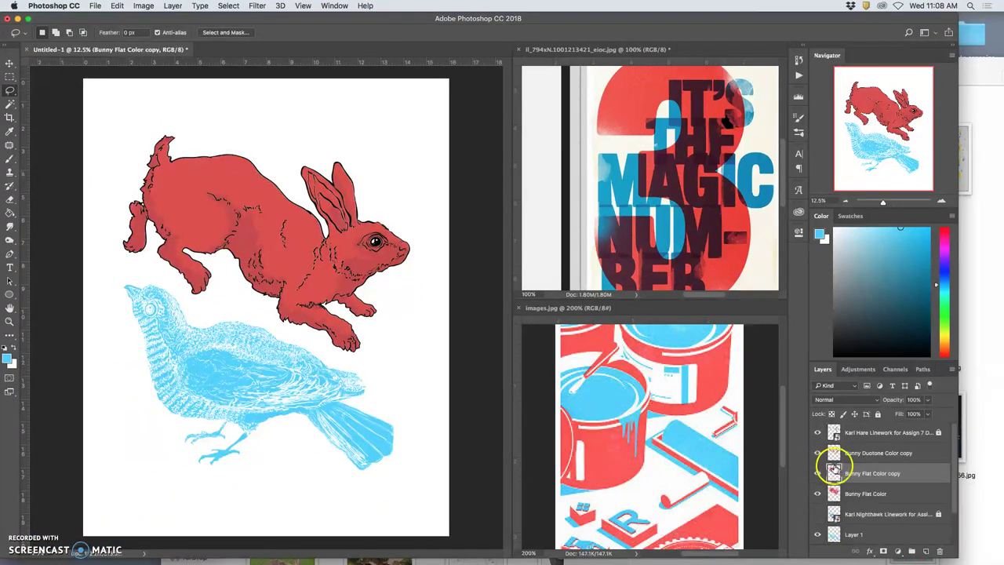
Lighten the Bunny Flat Color copy layer with Hue/Saturation, using saturation +20, lightness +30 and a slight positive hue shift.
click(143, 5)
mouse_move(156, 38)
click(281, 90)
mouse_move(688, 343)
mouse_down()
mouse_move(703, 345)
mouse_move(683, 322)
mouse_move(703, 323)
mouse_move(707, 345)
mouse_up()
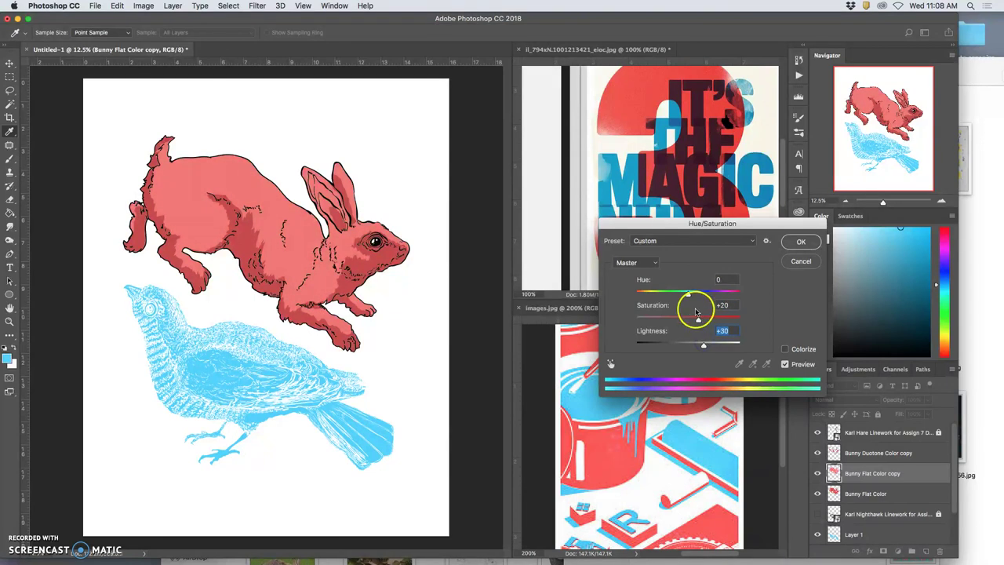
drag(688, 294, 692, 298)
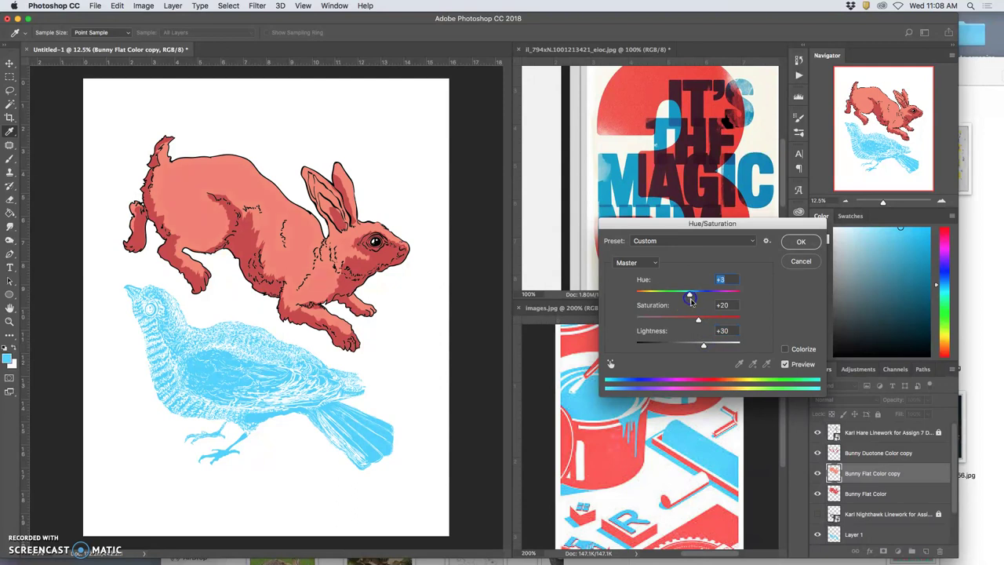
click(798, 243)
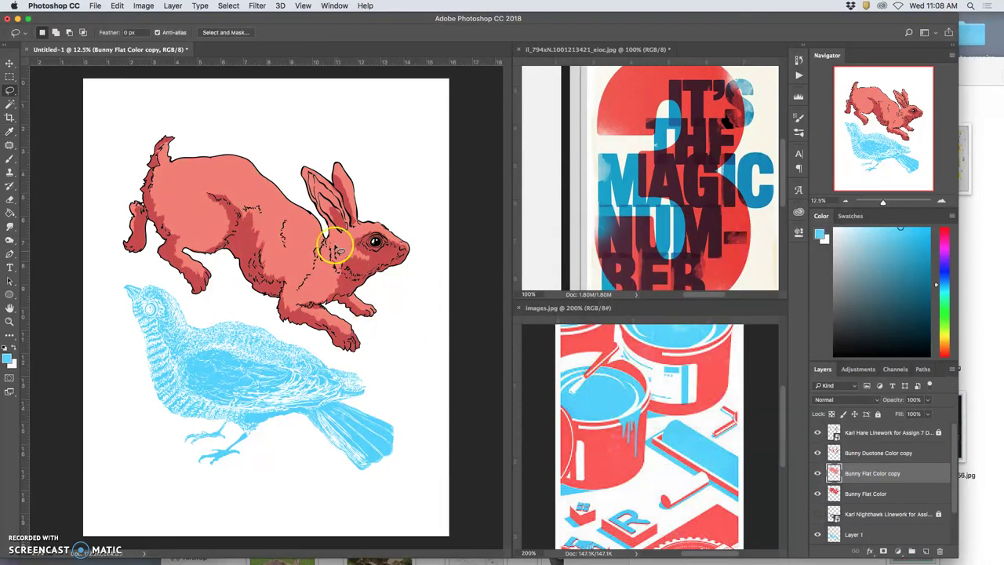
Examine the hare's head and front legs close up, toggling the visibility of the flat color layers to compare the tones.
key(super+plus)
key(super+plus)
key(super+plus)
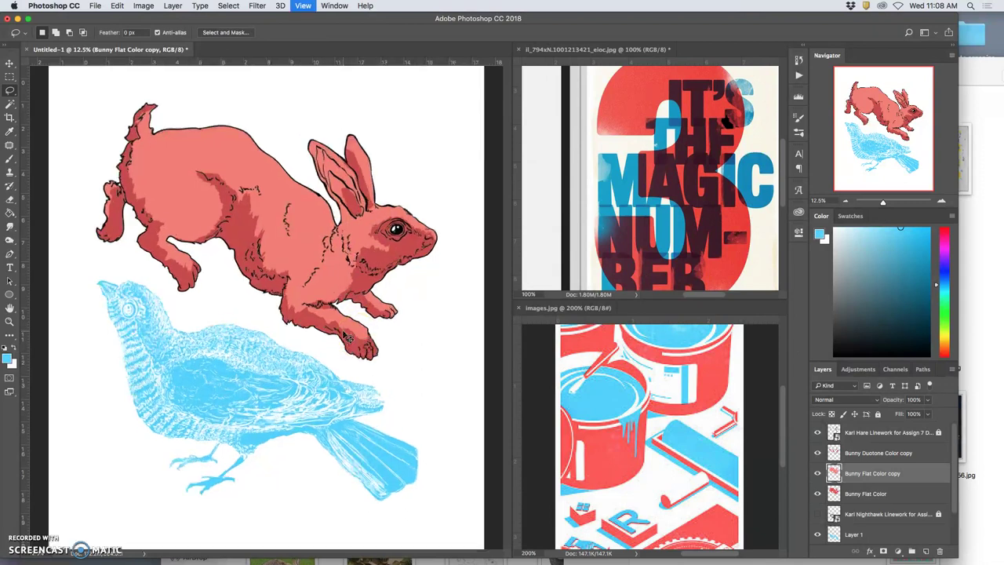
drag(377, 218, 247, 298)
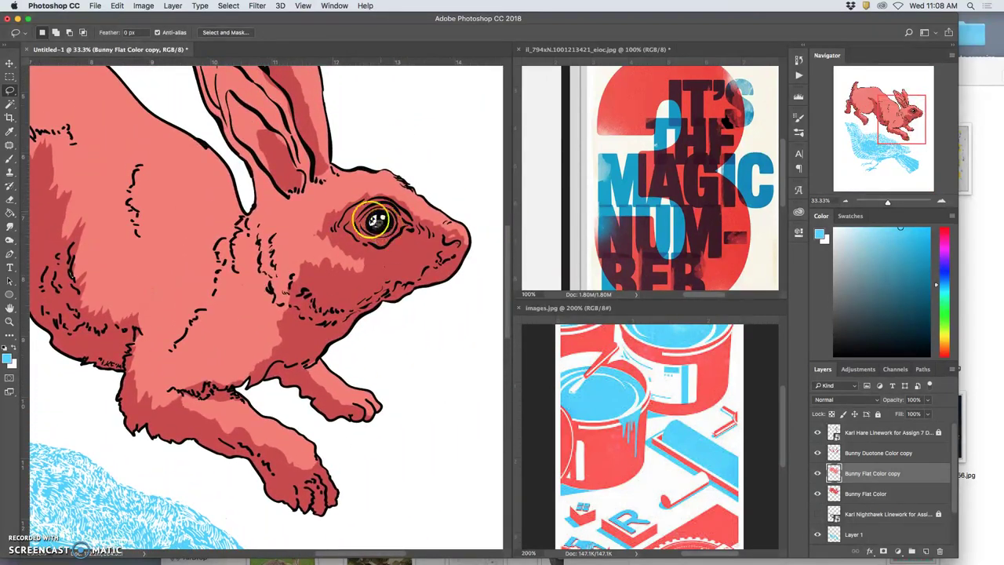
click(817, 475)
click(820, 488)
click(821, 488)
click(816, 474)
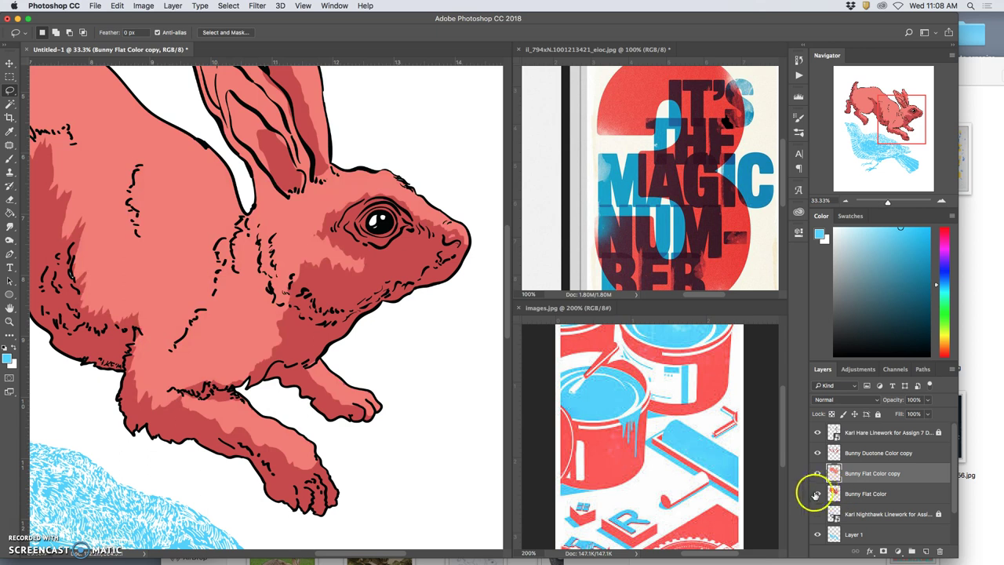
key(super+minus)
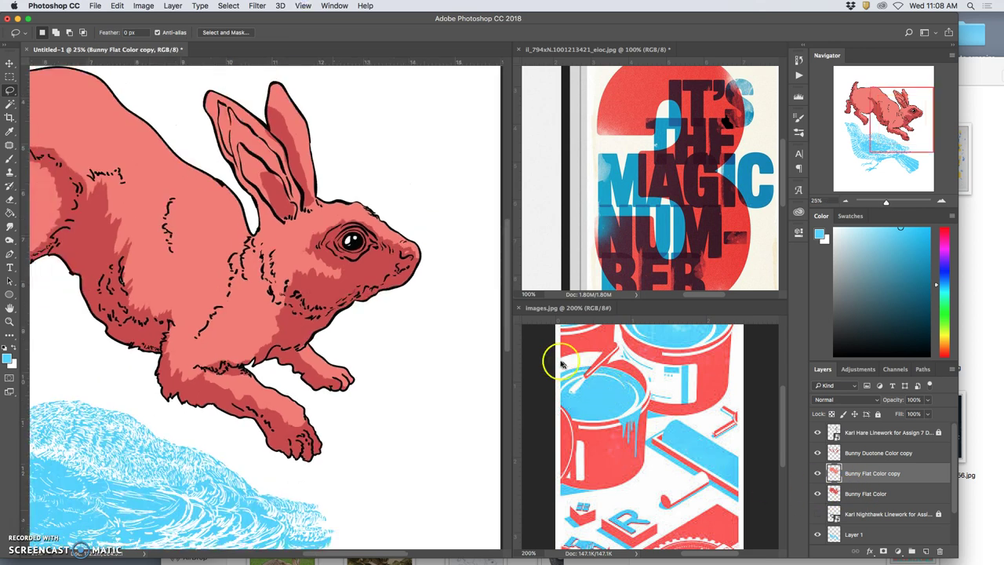
key(super+minus)
key(super+minus)
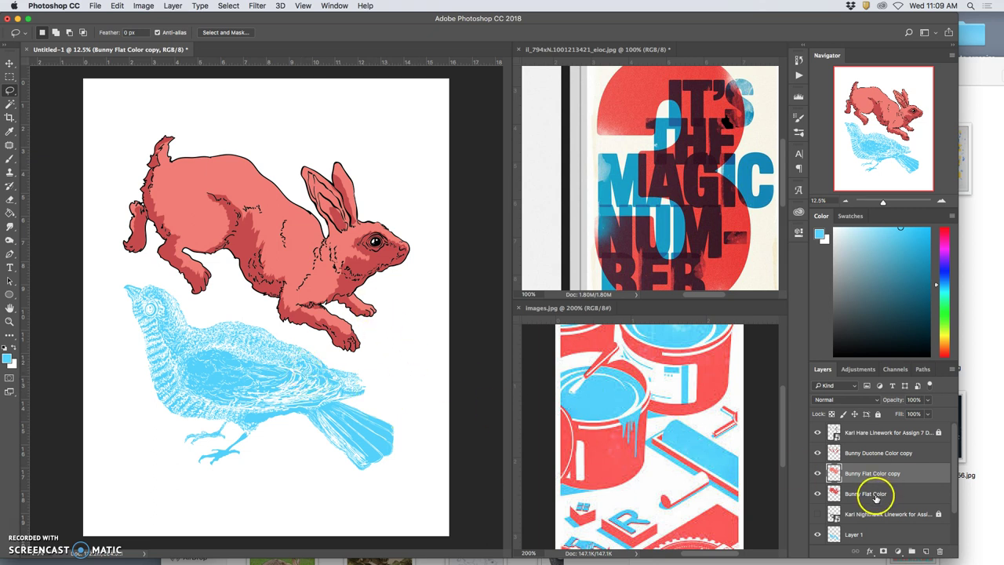
Duplicate the nighthawk's Layer 1 and darken the copy with Hue/Saturation to lightness -38, slightly adjusting its hue and saturation.
scroll(874, 496, down, 1)
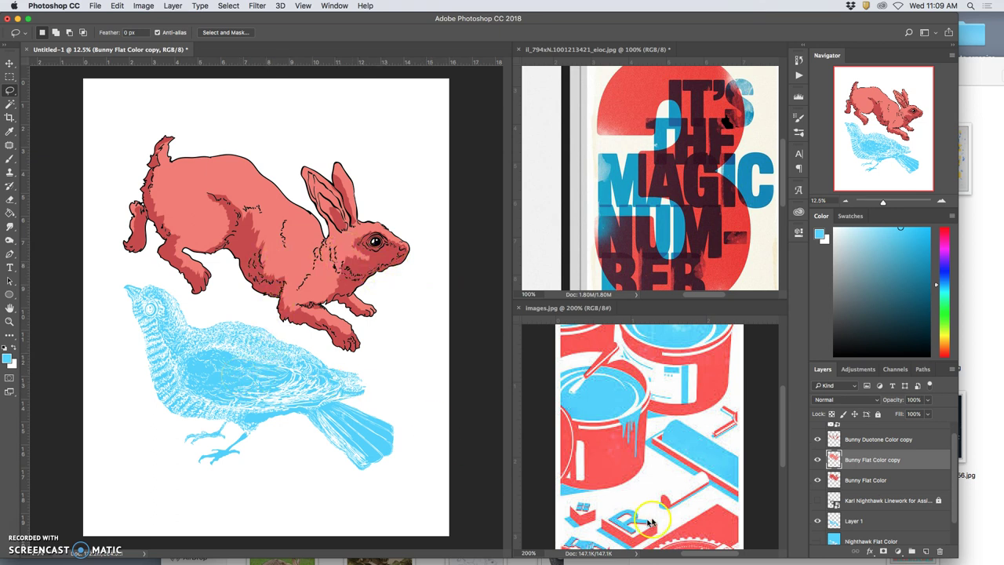
click(876, 520)
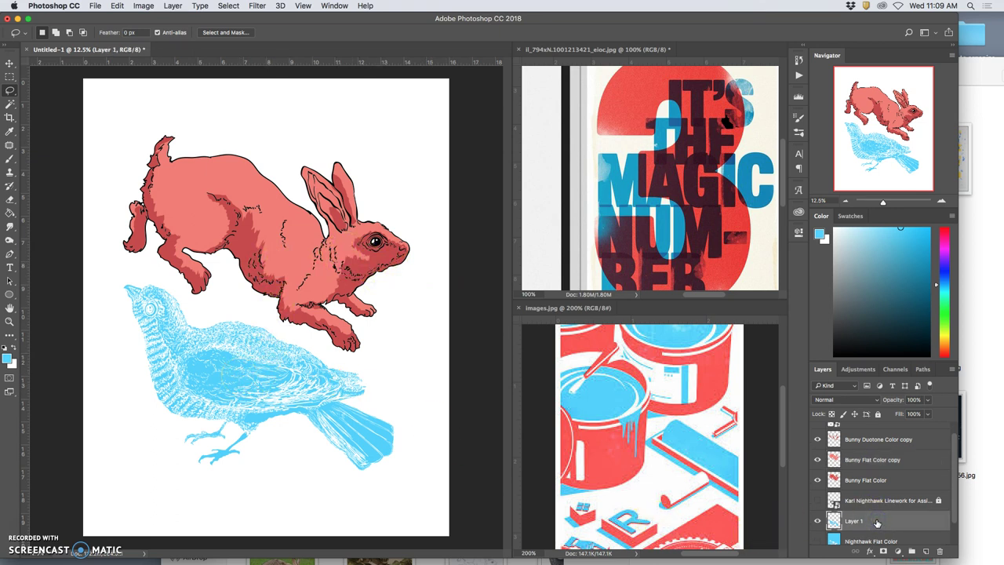
key(super+j)
click(143, 5)
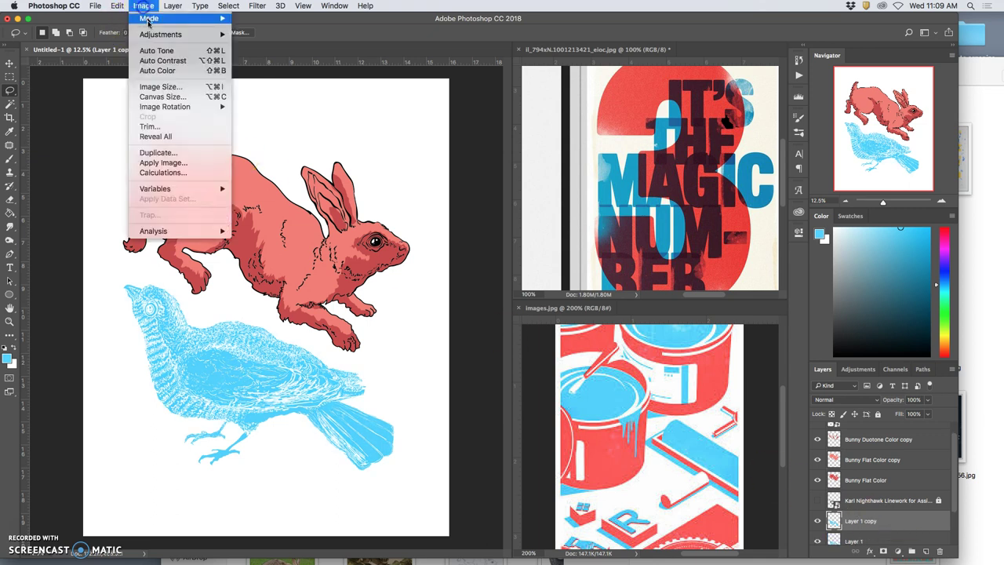
mouse_move(161, 34)
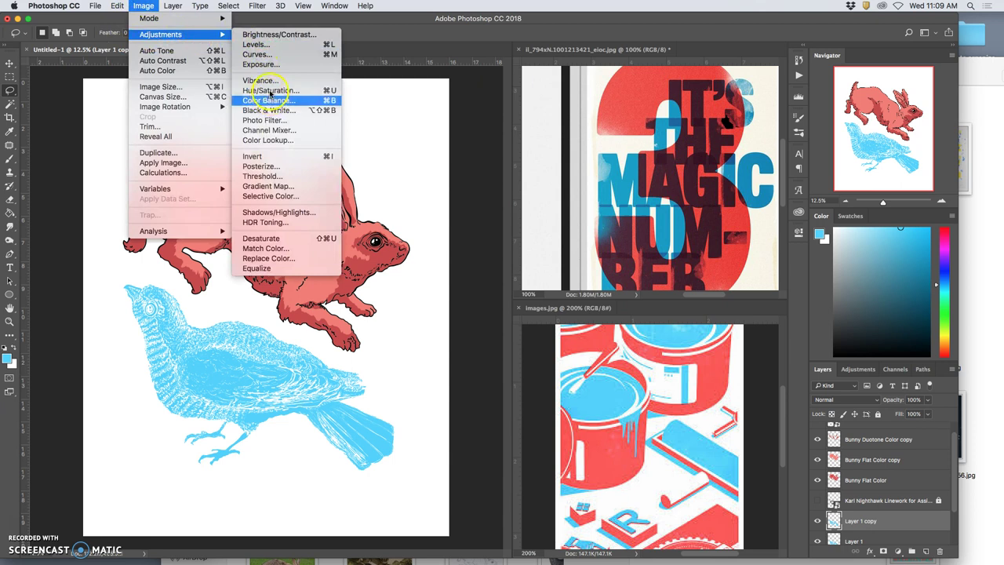
click(270, 91)
drag(689, 346, 667, 346)
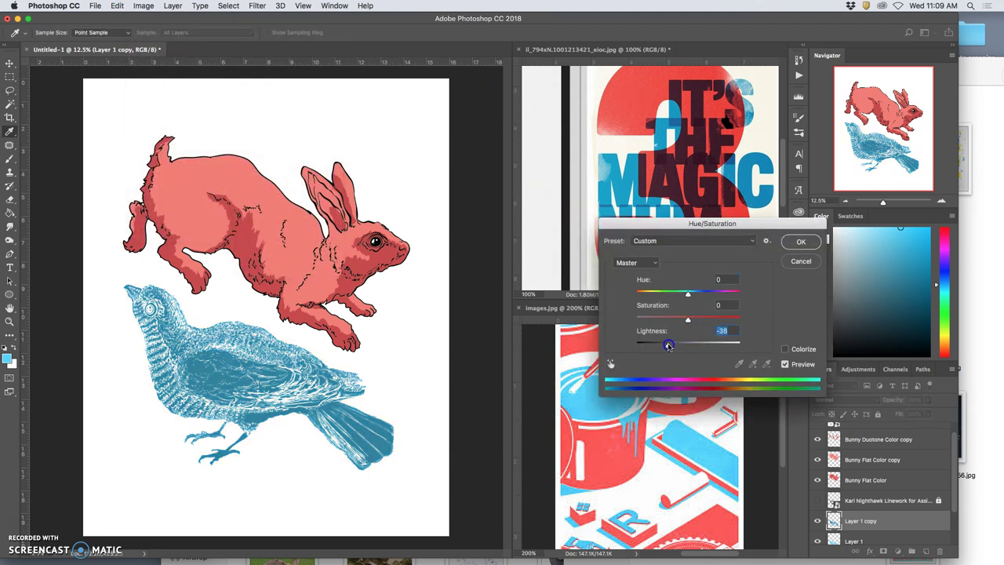
click(697, 295)
drag(688, 319, 691, 320)
click(800, 241)
key(l)
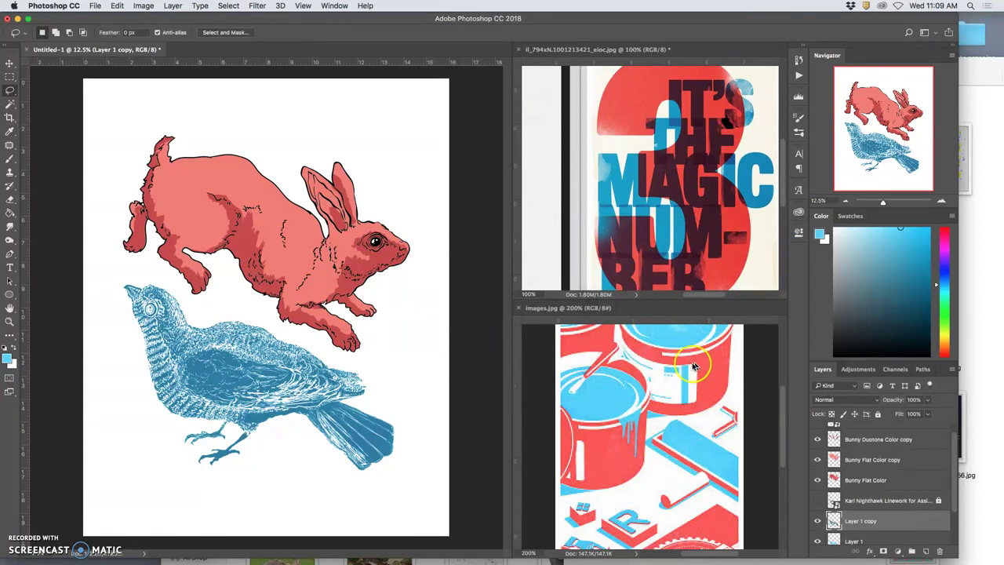
Erase highlights from the dark copy along the nighthawk's back, tail, wing and breast with a 348 px Soft Round Pressure Size eraser at 0% hardness.
click(11, 200)
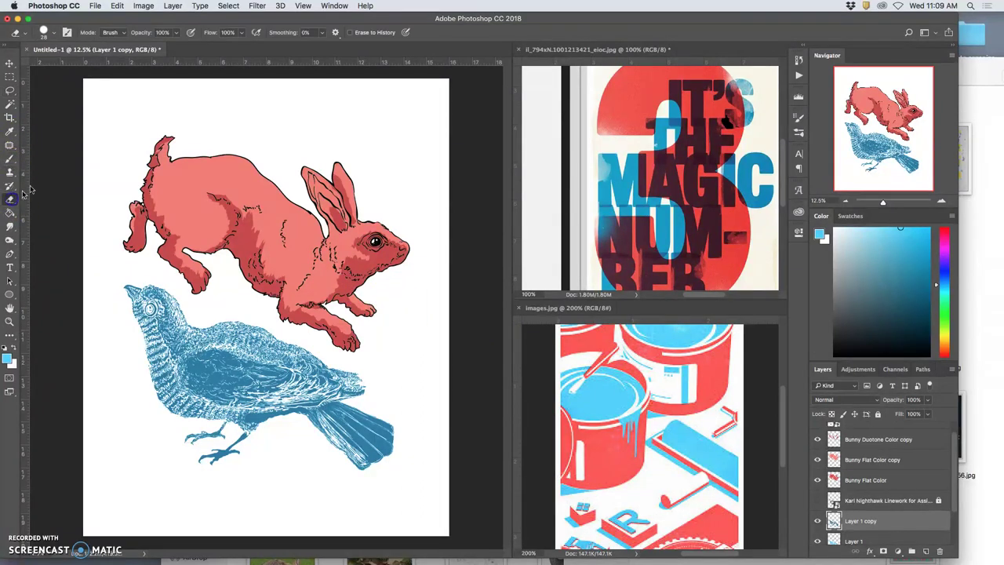
click(54, 33)
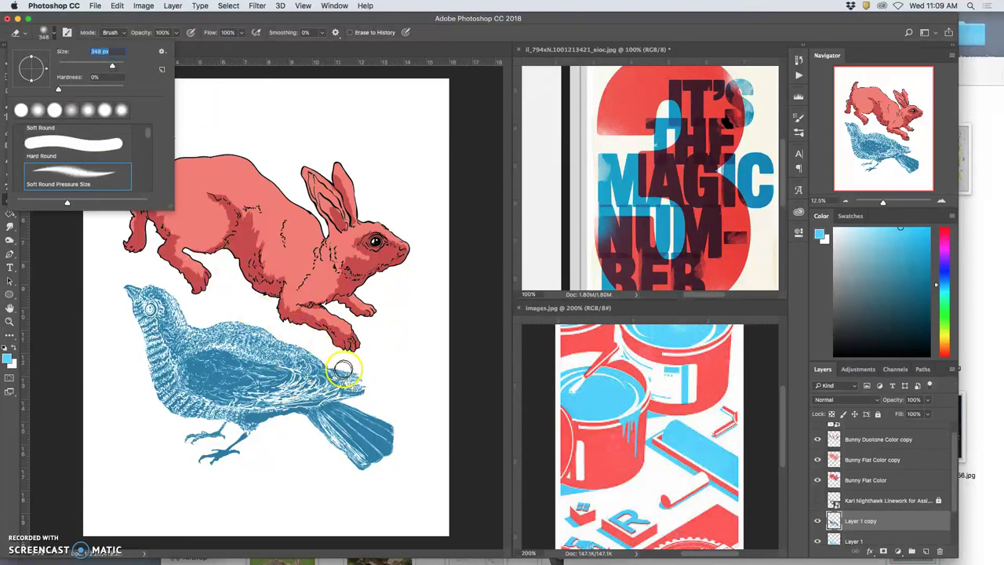
drag(170, 311, 169, 298)
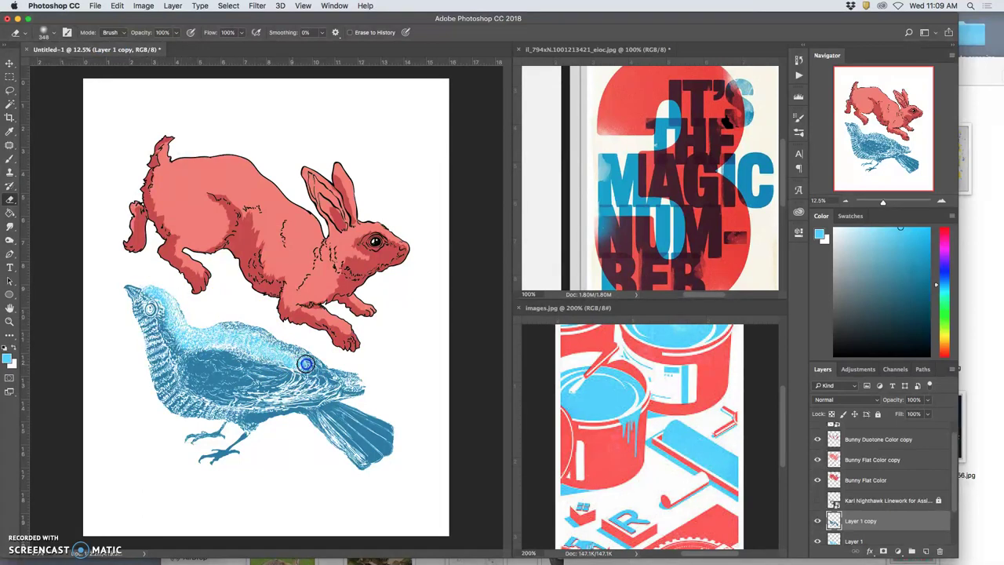
mouse_move(337, 388)
mouse_down()
mouse_move(194, 355)
mouse_move(176, 321)
mouse_move(389, 425)
mouse_move(337, 398)
mouse_move(328, 402)
mouse_move(380, 423)
mouse_move(380, 435)
mouse_move(319, 409)
mouse_move(372, 456)
mouse_move(330, 408)
mouse_move(374, 415)
mouse_move(335, 406)
mouse_up()
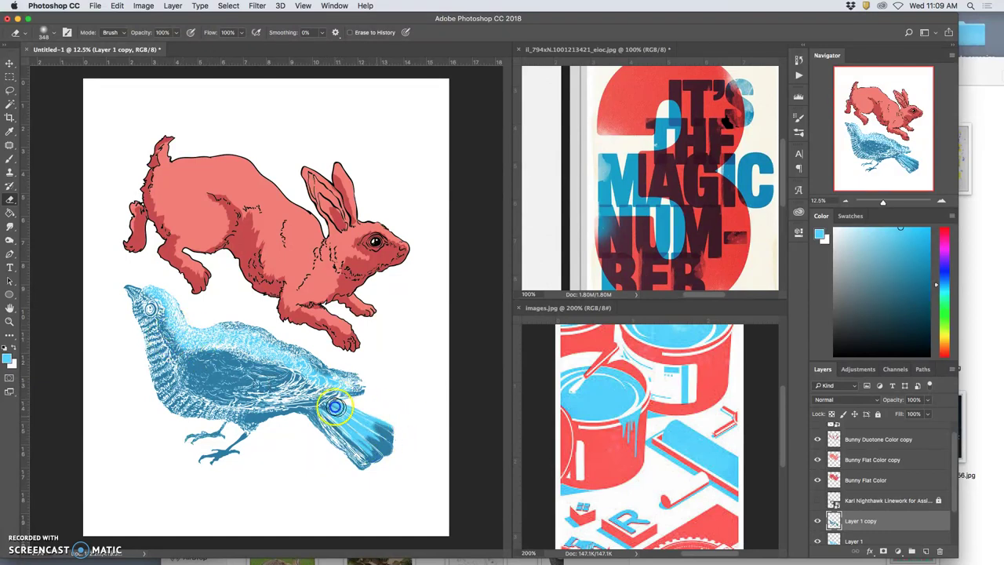
drag(193, 373, 210, 361)
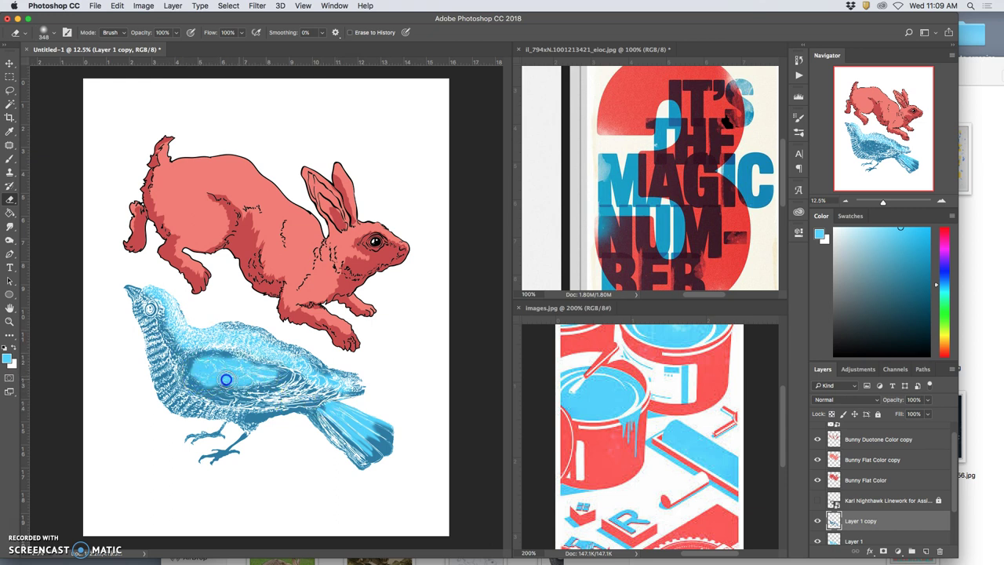
drag(147, 323, 164, 339)
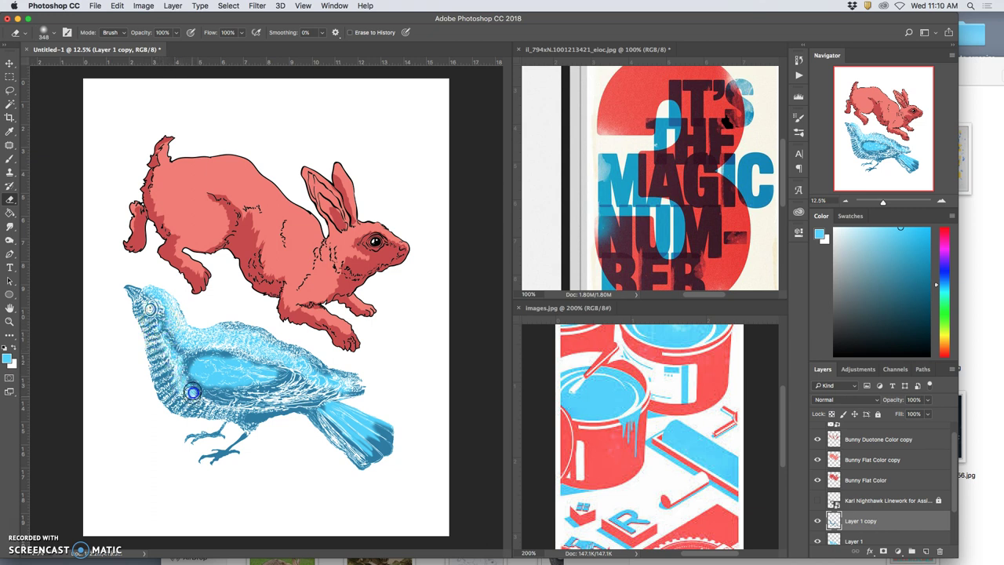
mouse_move(210, 401)
mouse_down()
mouse_move(189, 364)
mouse_move(213, 353)
mouse_move(256, 372)
mouse_up()
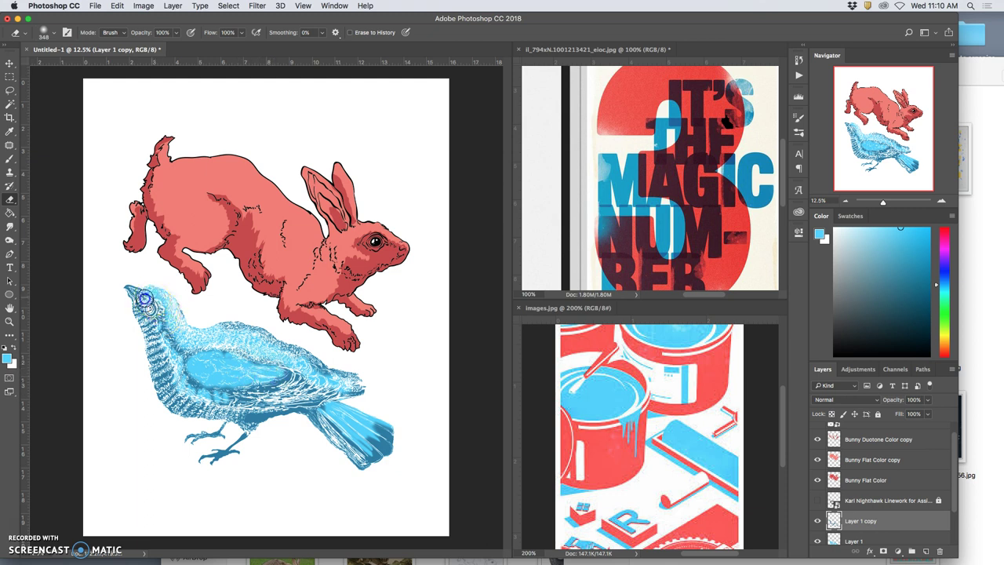
Lower the eraser opacity to 59% and soften the dark shading on the nighthawk's head, breast, wing and tail.
click(177, 32)
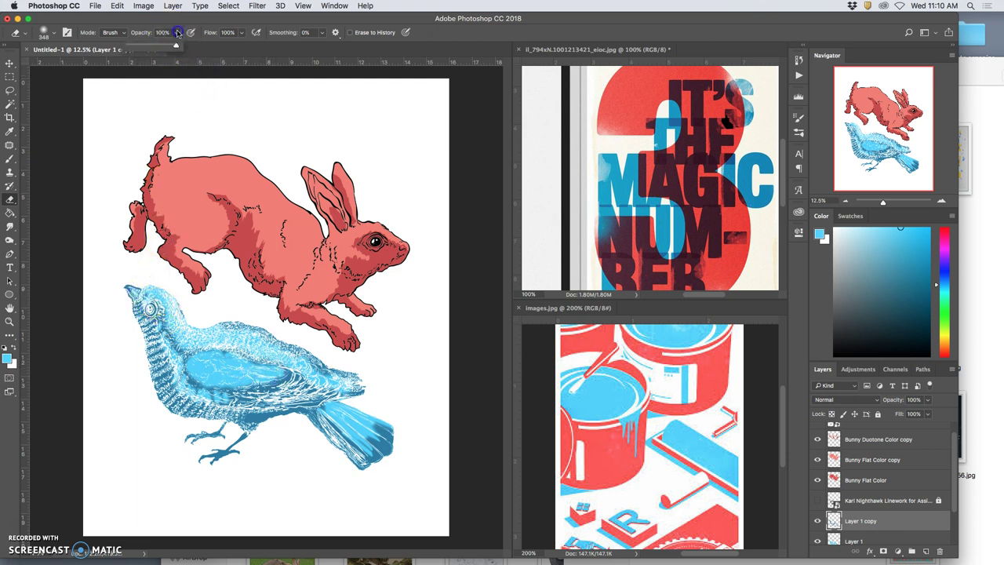
drag(137, 283, 154, 331)
drag(172, 384, 175, 394)
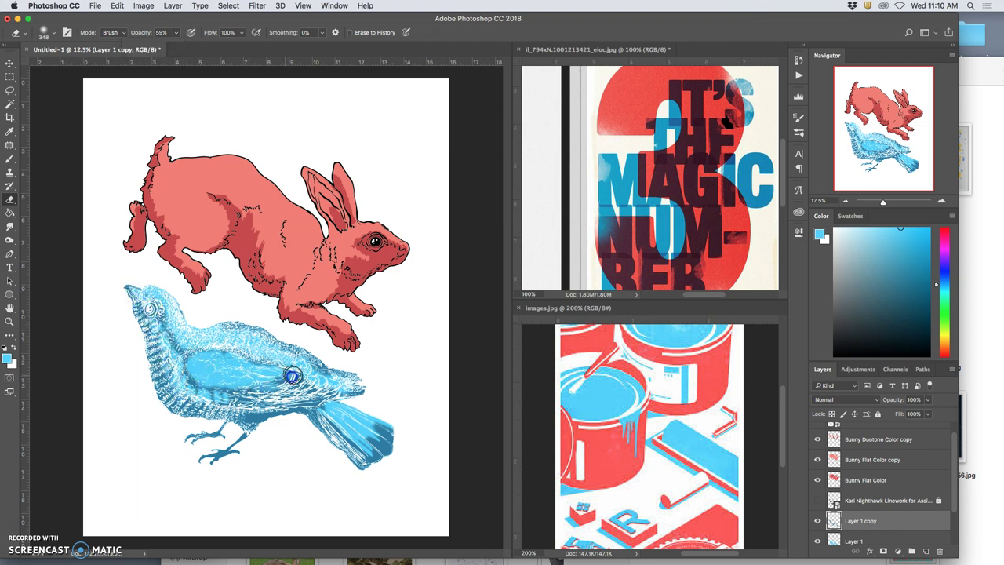
drag(349, 380, 375, 438)
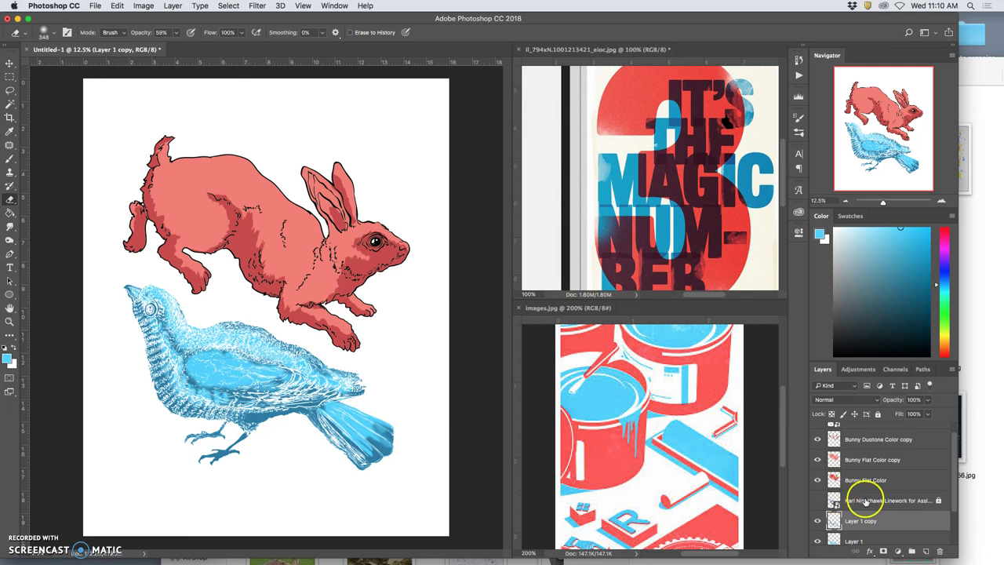
Toggle Layer 1 and Layer 1 copy individually to compare the nighthawk's base color with its dark shading, leaving both shown.
scroll(875, 494, down, 1)
click(817, 533)
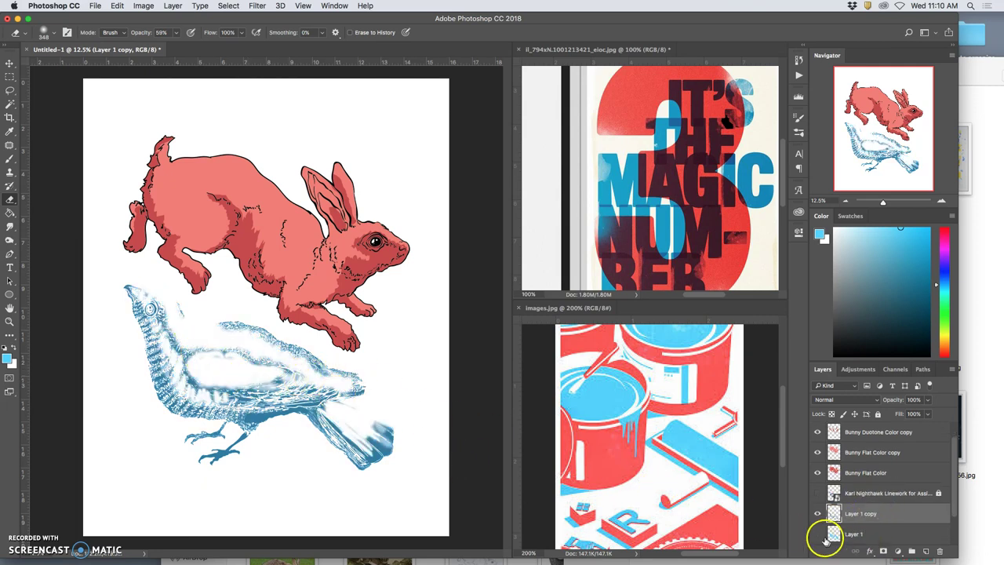
click(818, 534)
click(817, 514)
click(817, 514)
click(817, 514)
click(817, 514)
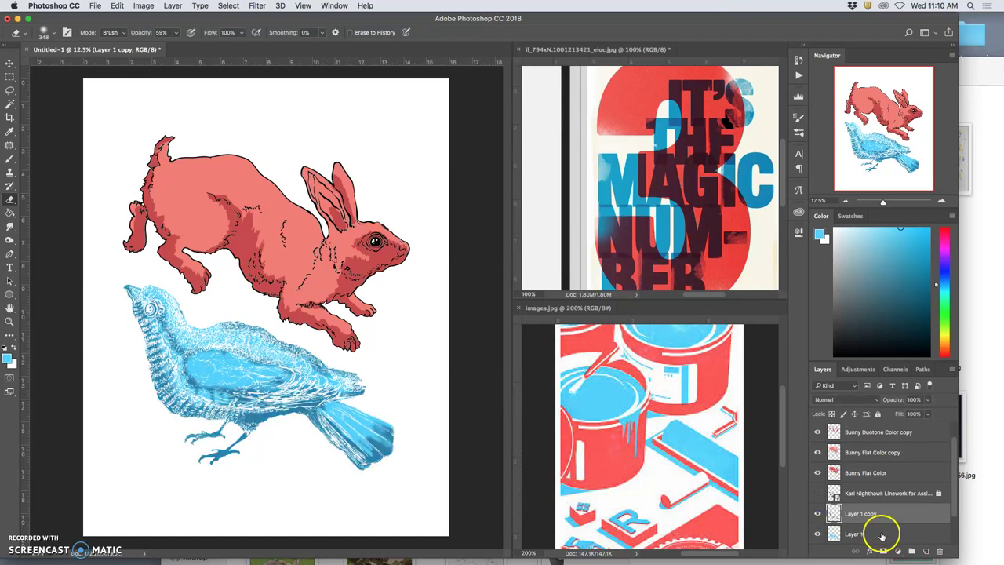
Duplicate Layer 1 again and recolor the copy with Hue/Saturation at hue +10, saturation -21 and lightness +21.
click(876, 531)
key(super+j)
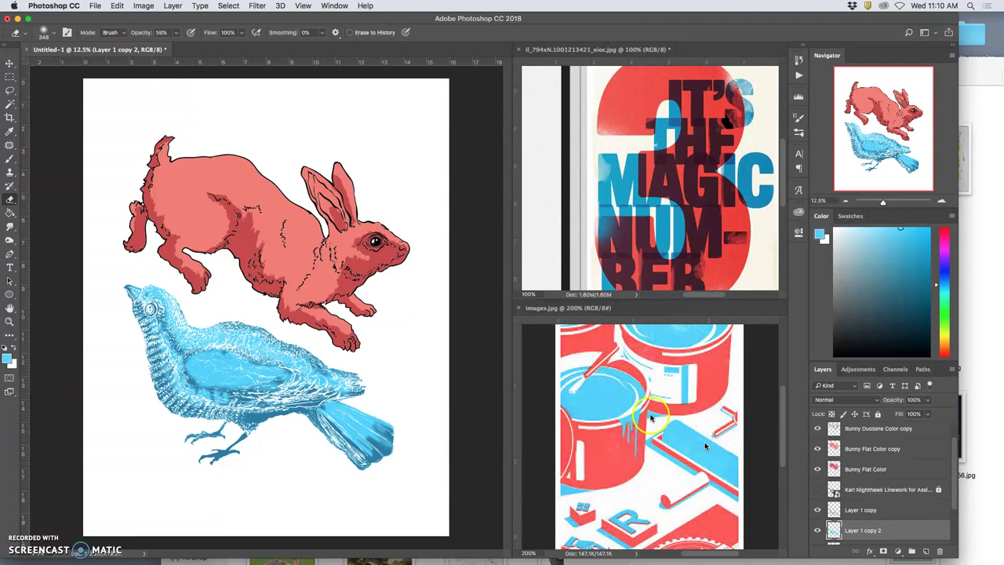
click(144, 6)
mouse_move(147, 33)
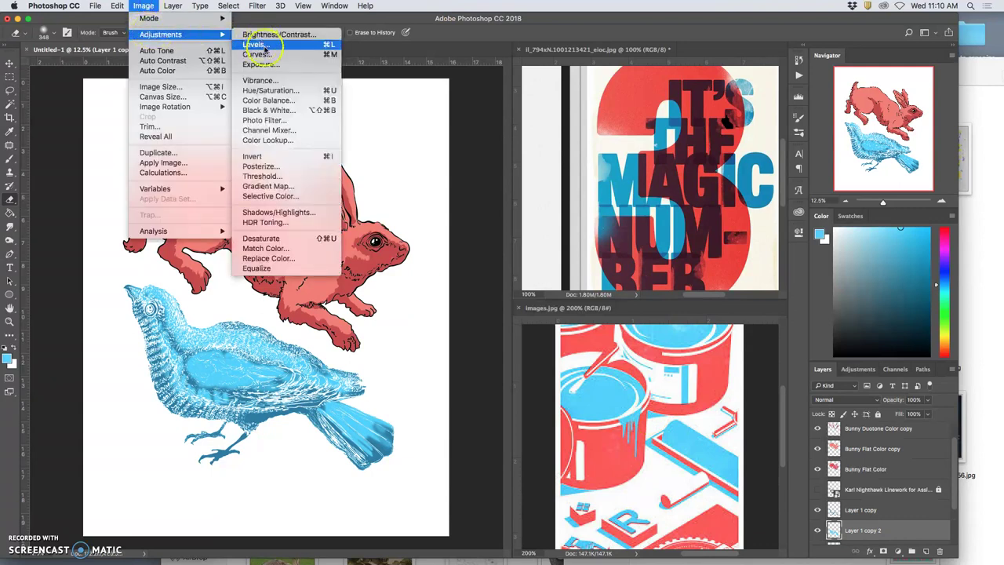
click(277, 92)
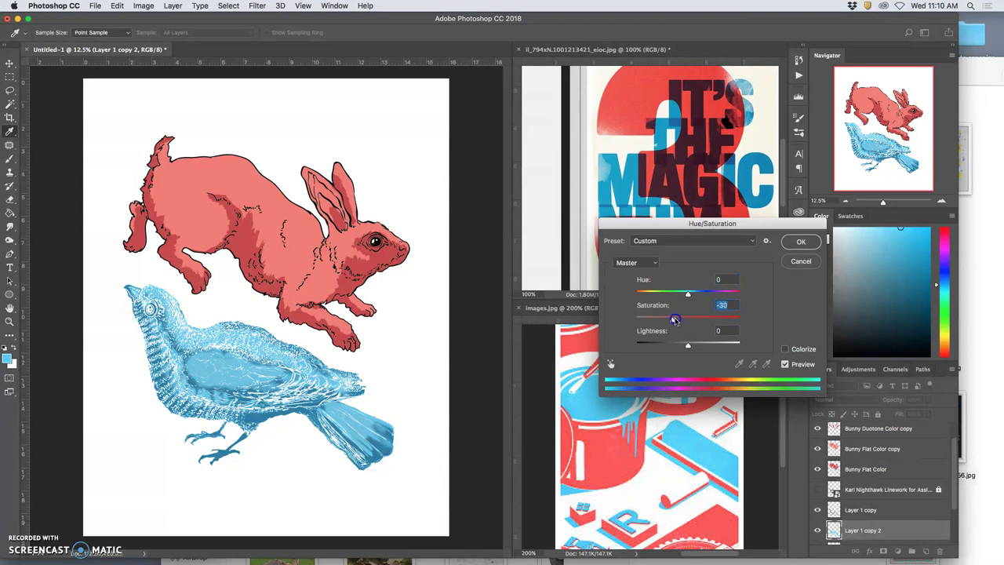
drag(687, 346, 695, 346)
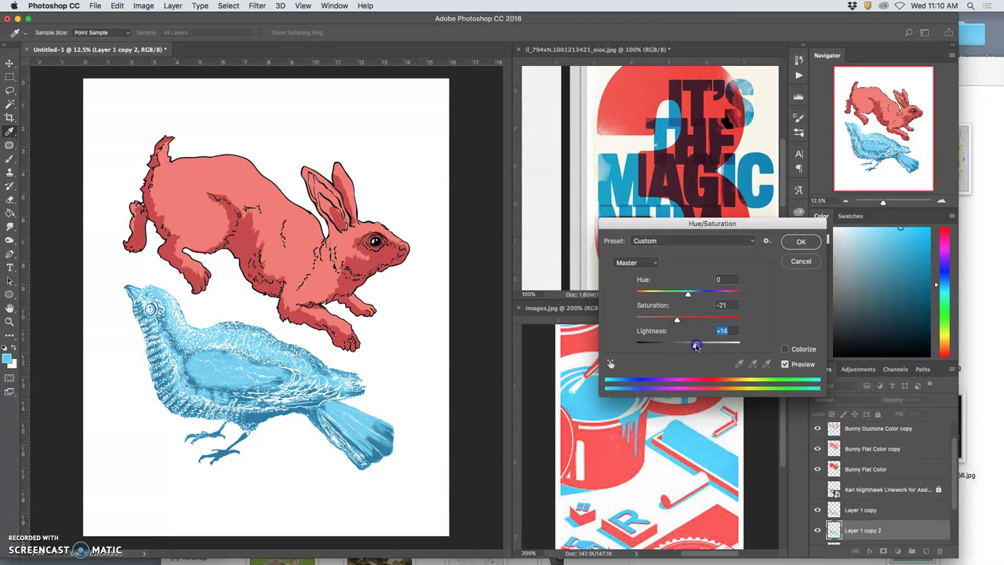
drag(689, 299, 693, 296)
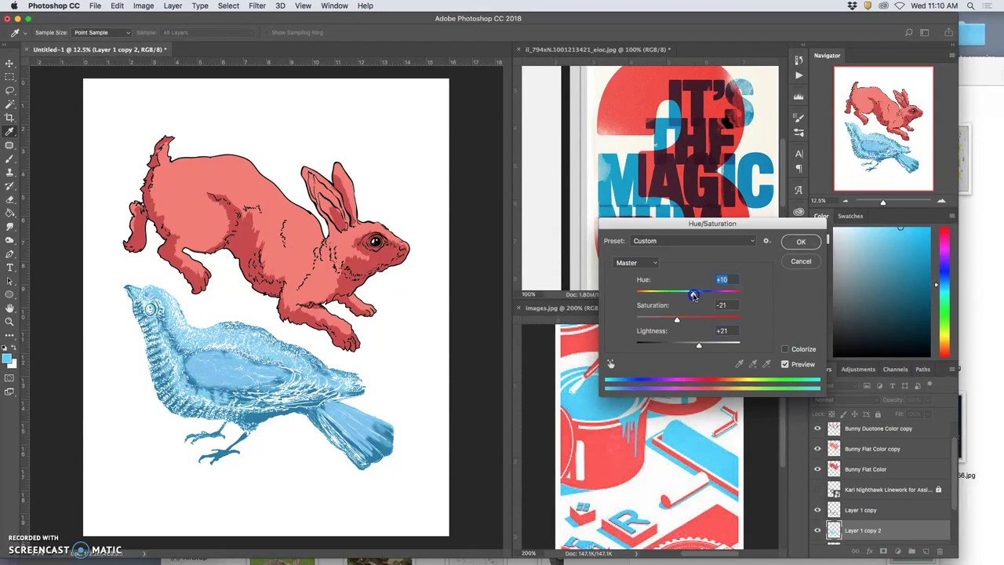
click(801, 241)
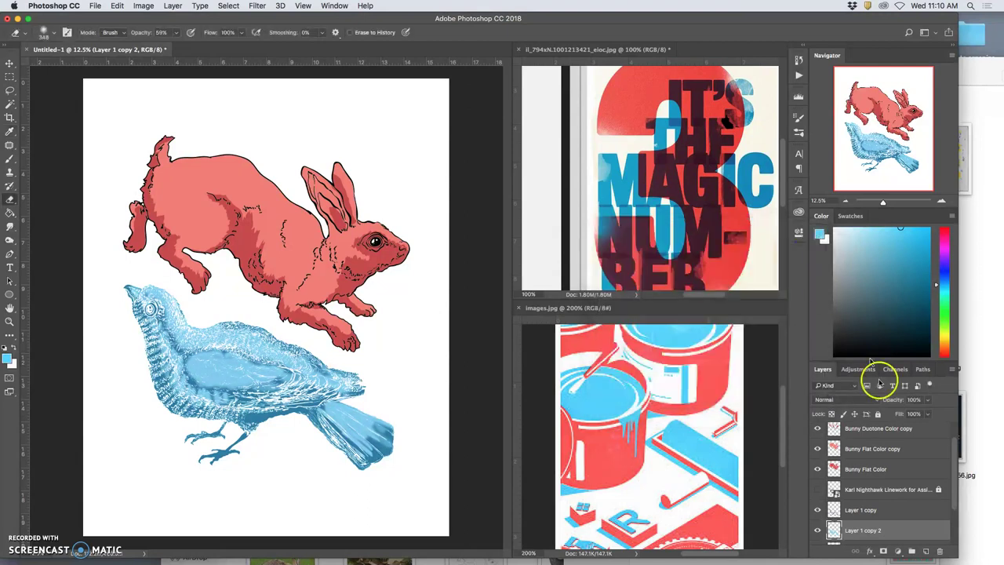
Show the nighthawk linework layer above the blue shading and examine the bird's head, wing and feet close up.
click(818, 489)
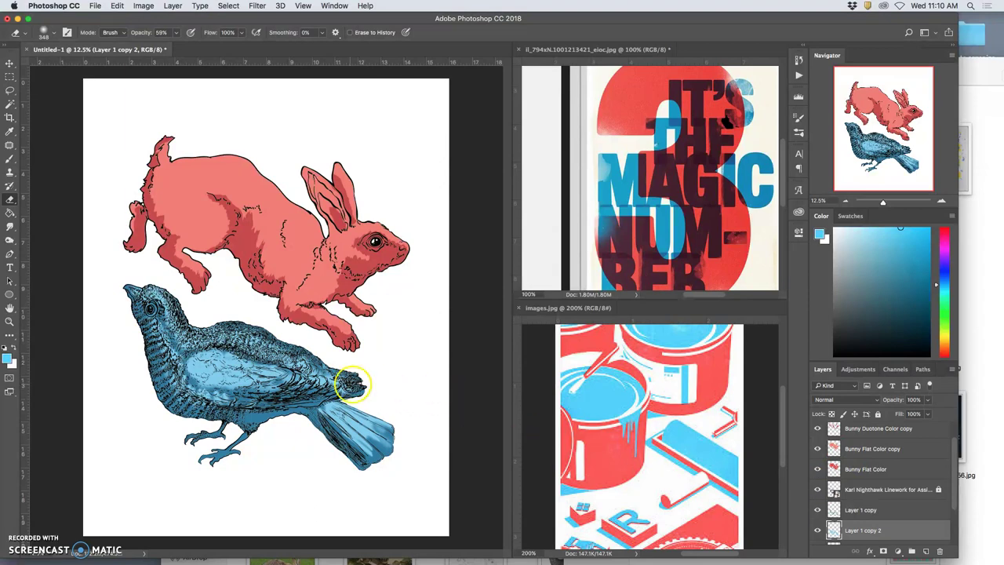
key(super+equal)
scroll(298, 335, down, 10)
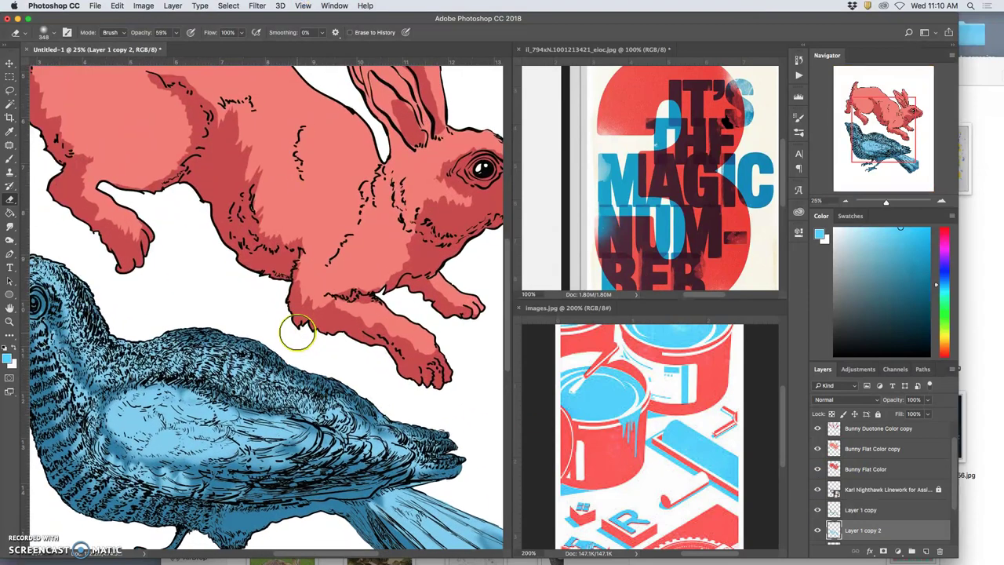
scroll(296, 334, left, 6)
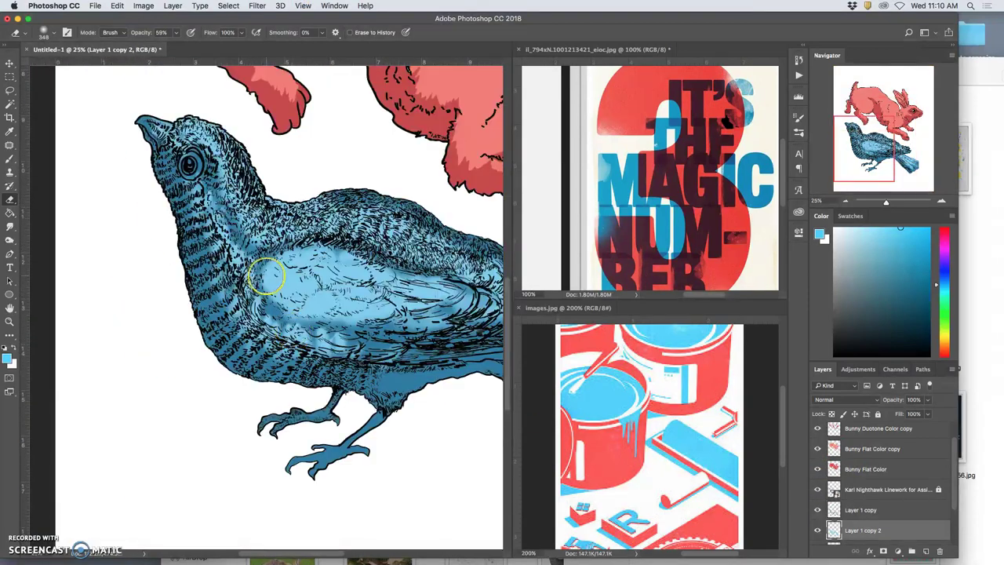
Erase more of the dark shading from the nighthawk's head, breast and lower belly on Layer 1 copy.
click(858, 510)
click(191, 160)
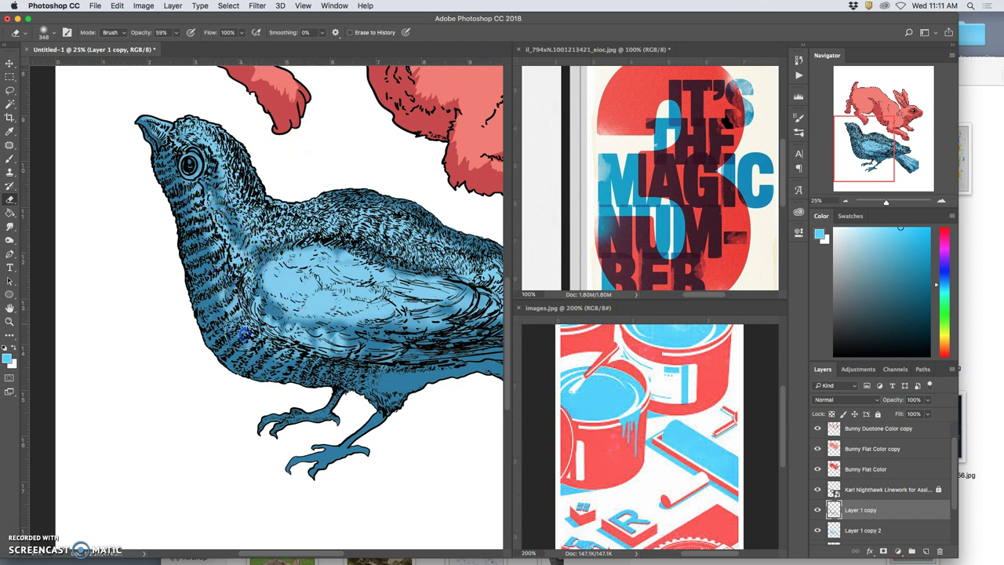
drag(376, 378, 437, 367)
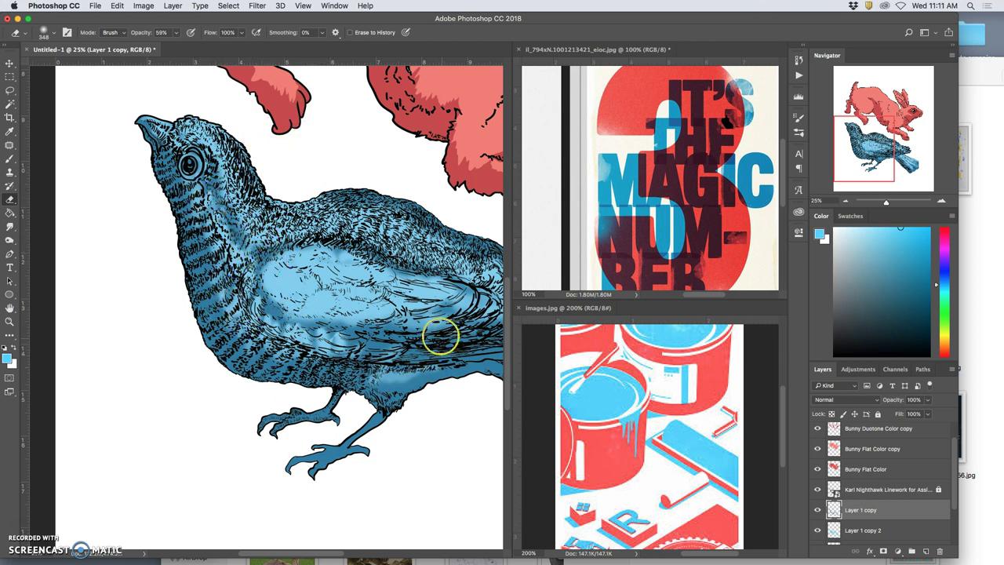
Set up a 348 px Brush with a darker blue sampled from the nighthawk and dab shading onto the upper wing.
scroll(440, 335, right, 5)
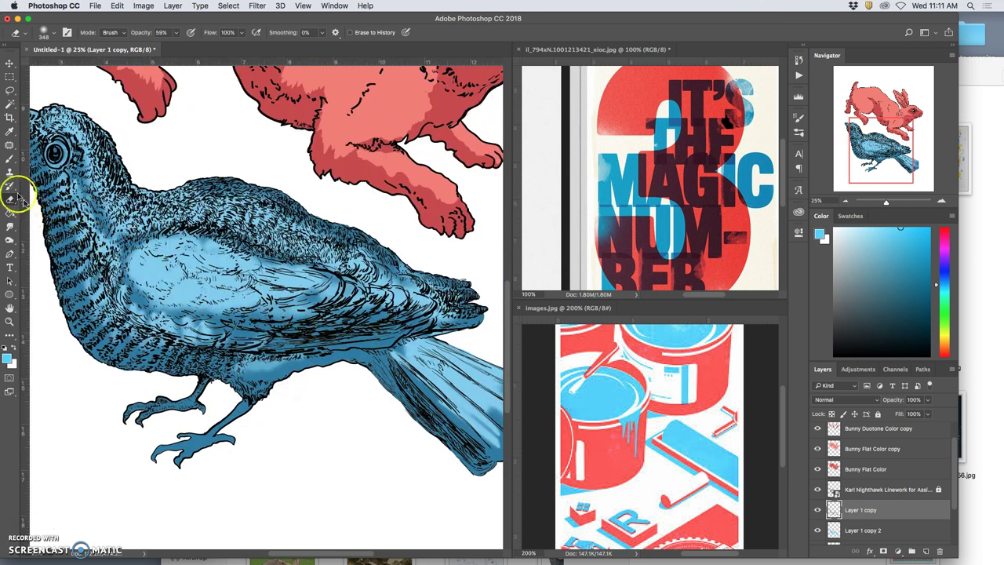
click(9, 163)
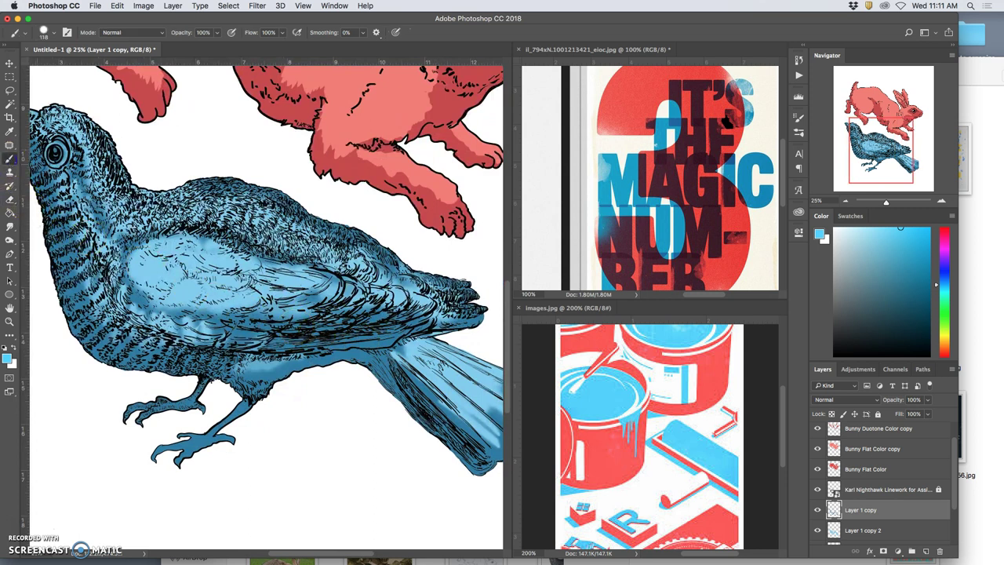
click(38, 33)
drag(101, 63, 112, 65)
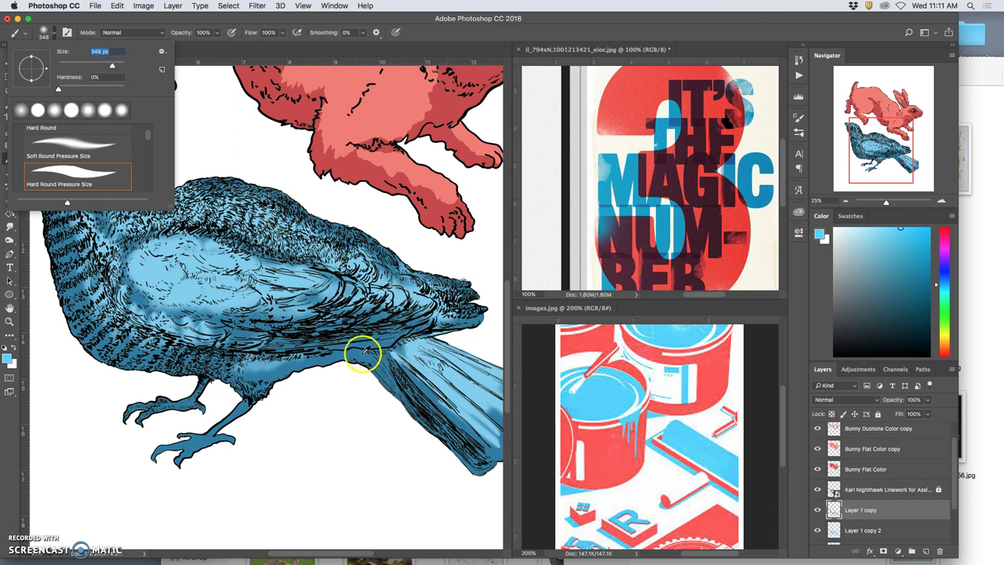
alt+click(317, 342)
mouse_move(172, 246)
mouse_down()
mouse_move(187, 247)
mouse_move(125, 242)
mouse_move(145, 242)
mouse_up()
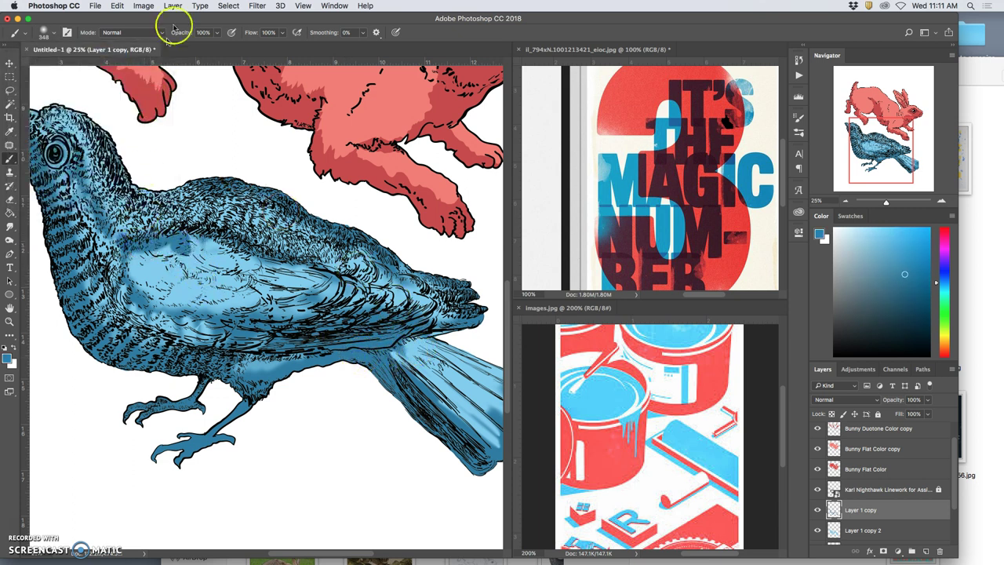
Lower the brush opacity to 45% and paint soft darker blue shading over the nighthawk's wing, belly and tail.
click(218, 32)
drag(207, 45, 190, 45)
mouse_move(131, 284)
mouse_down()
mouse_move(159, 295)
mouse_move(169, 276)
mouse_move(224, 270)
mouse_up()
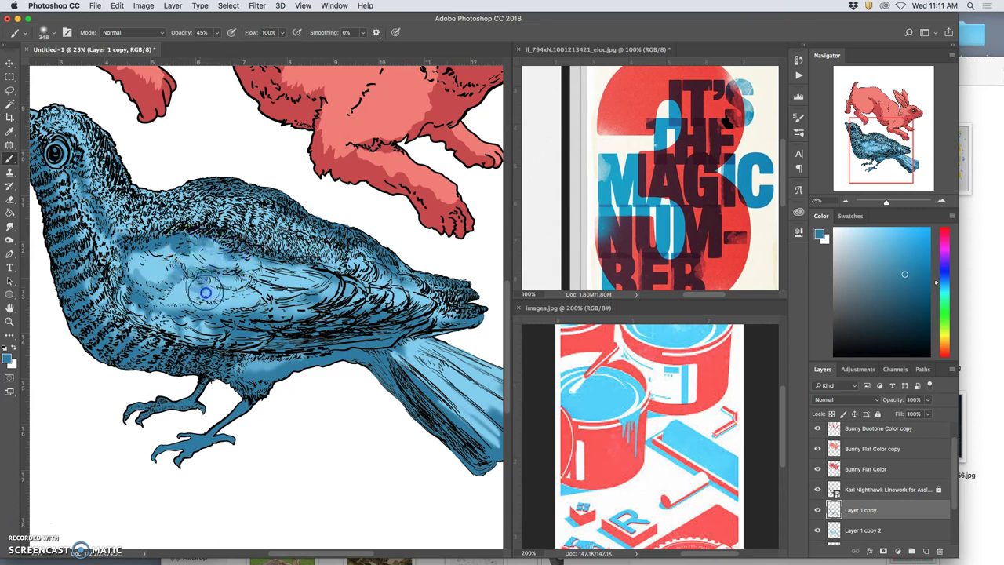
mouse_move(173, 294)
mouse_down()
mouse_move(219, 305)
mouse_move(259, 276)
mouse_move(308, 294)
mouse_move(268, 270)
mouse_move(330, 274)
mouse_move(167, 237)
mouse_move(205, 244)
mouse_move(204, 234)
mouse_move(119, 231)
mouse_move(149, 221)
mouse_move(147, 212)
mouse_move(95, 210)
mouse_move(82, 171)
mouse_move(116, 265)
mouse_up()
mouse_move(242, 353)
mouse_down()
mouse_move(307, 340)
mouse_move(500, 354)
mouse_move(411, 346)
mouse_move(451, 385)
mouse_move(413, 346)
mouse_move(472, 385)
mouse_move(420, 372)
mouse_move(477, 415)
mouse_move(419, 390)
mouse_move(463, 434)
mouse_up()
mouse_move(419, 391)
mouse_down()
mouse_move(408, 349)
mouse_move(502, 403)
mouse_up()
Create a new layer above Layer 1 copy and deepen the nighthawk's breast, underside and tail base with the brush in Multiply mode.
click(869, 509)
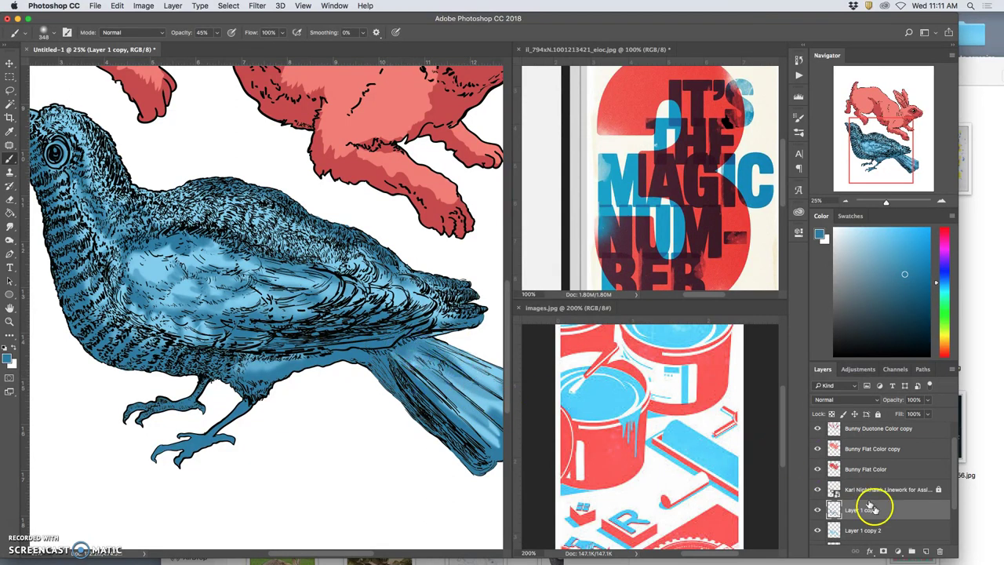
click(926, 551)
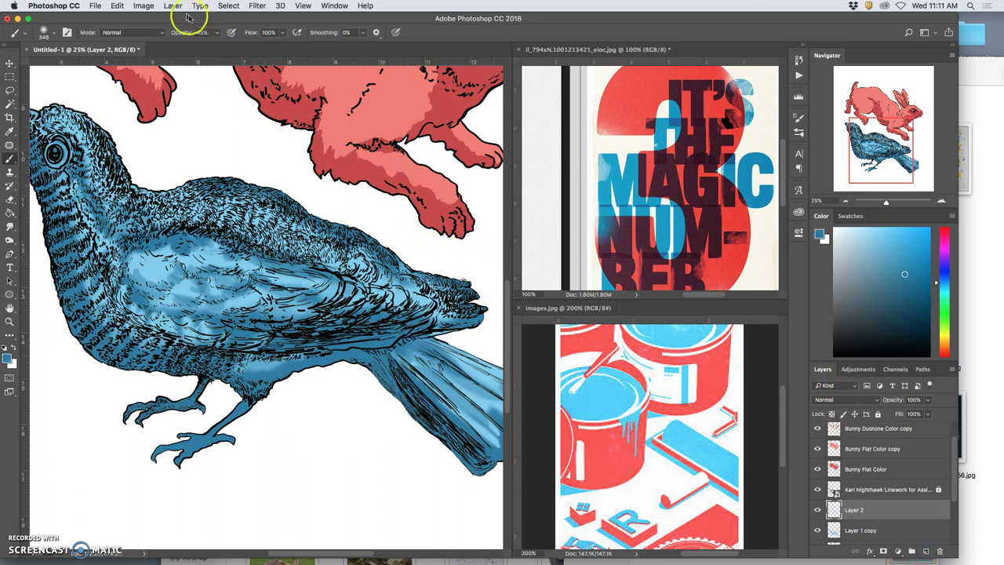
click(125, 32)
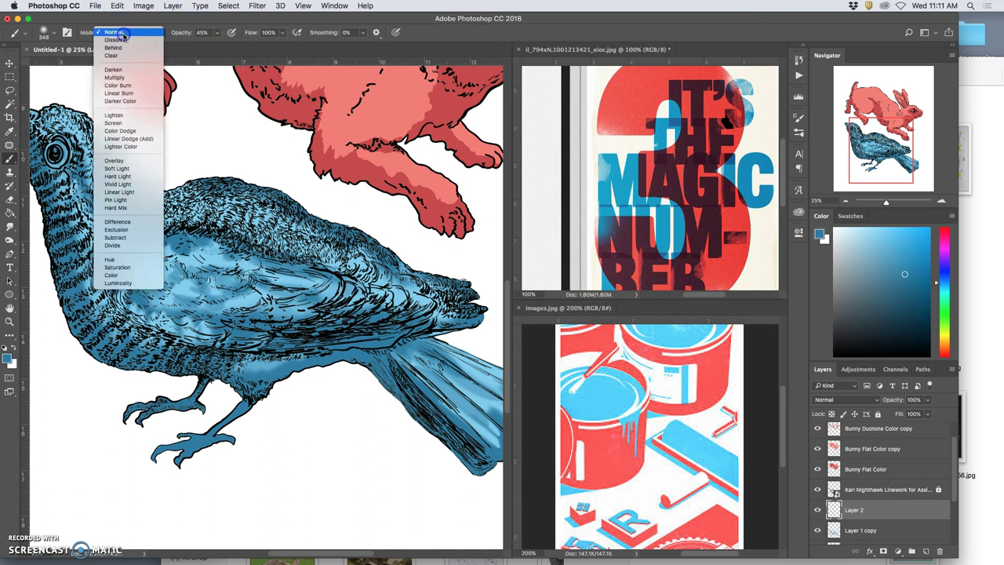
click(118, 77)
mouse_move(80, 279)
mouse_down()
mouse_move(76, 249)
mouse_move(82, 304)
mouse_move(112, 344)
mouse_move(93, 311)
mouse_move(100, 296)
mouse_move(117, 330)
mouse_move(150, 344)
mouse_up()
mouse_move(406, 370)
mouse_down()
mouse_move(374, 352)
mouse_move(314, 354)
mouse_move(333, 348)
mouse_move(282, 361)
mouse_move(262, 393)
mouse_move(368, 342)
mouse_up()
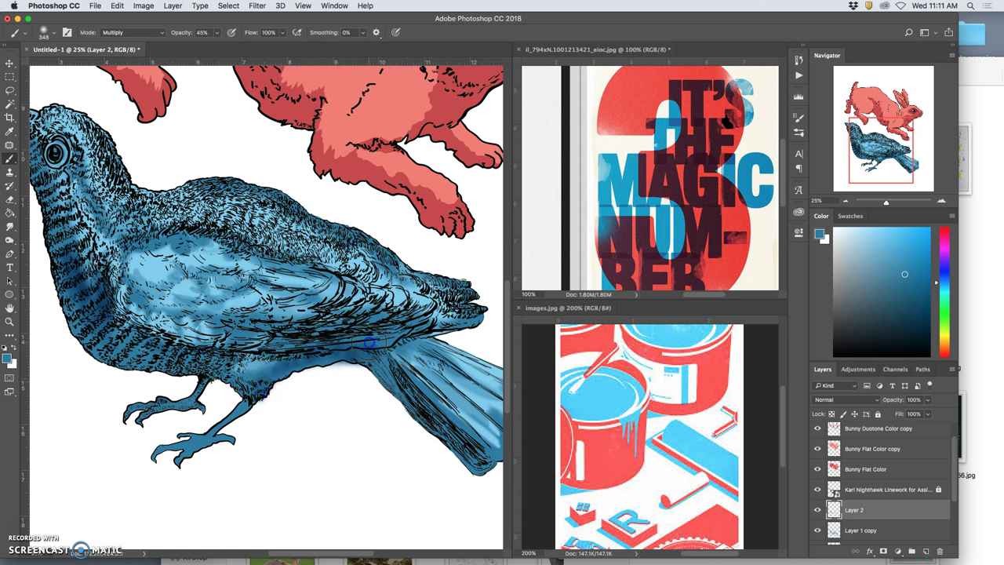
drag(418, 396, 413, 383)
Paint more Multiply shading along the nighthawk's face, throat, breast and wing on Layer 2.
mouse_move(49, 160)
mouse_down()
mouse_move(40, 163)
mouse_move(170, 227)
mouse_move(188, 249)
mouse_up()
mouse_move(147, 203)
mouse_down()
mouse_move(135, 227)
mouse_move(129, 180)
mouse_up()
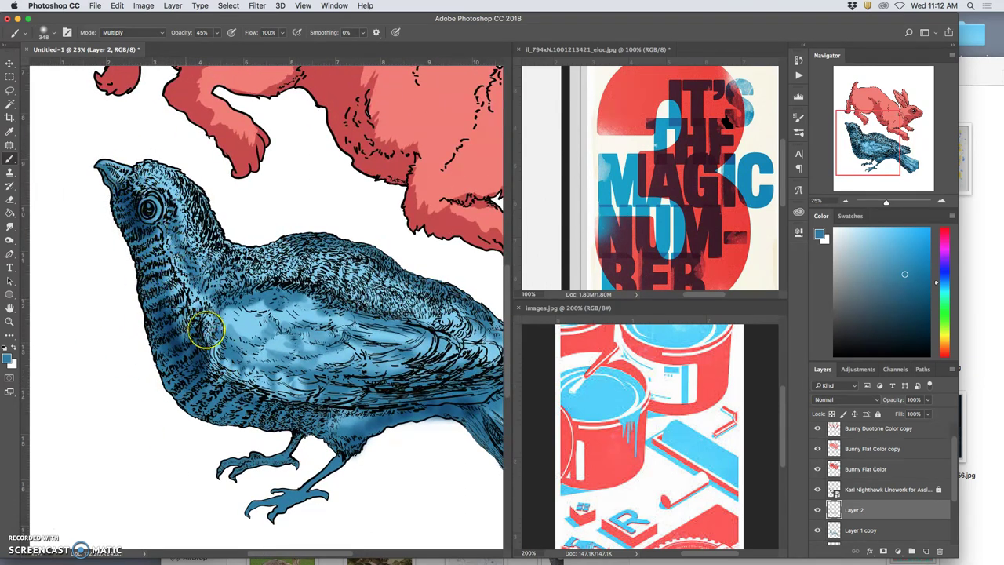
mouse_move(148, 224)
mouse_down()
mouse_move(148, 301)
mouse_move(156, 273)
mouse_move(139, 253)
mouse_move(155, 300)
mouse_up()
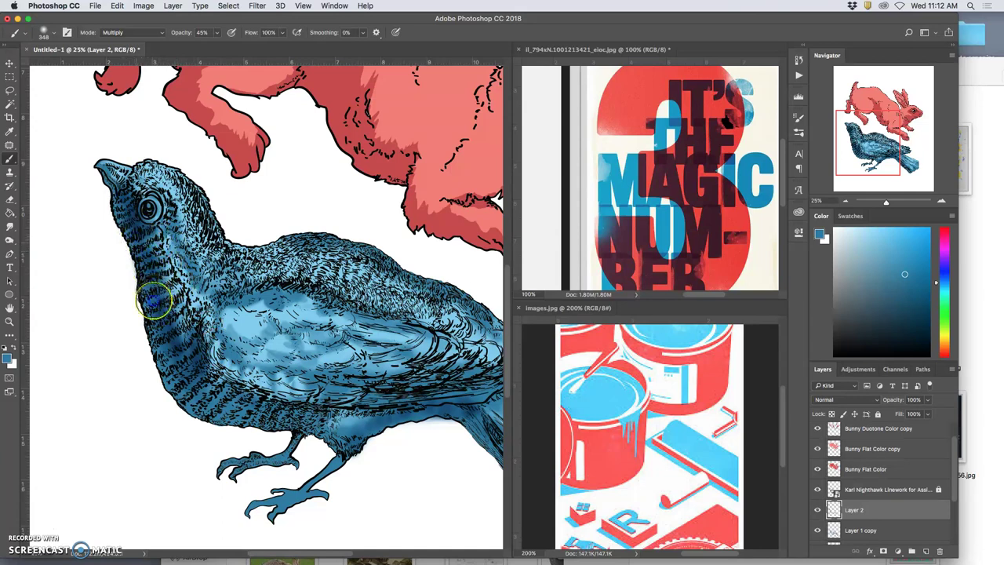
mouse_move(226, 400)
mouse_down()
mouse_move(240, 420)
mouse_move(262, 383)
mouse_move(304, 399)
mouse_move(281, 359)
mouse_move(292, 356)
mouse_move(290, 340)
mouse_move(297, 352)
mouse_move(352, 366)
mouse_move(413, 354)
mouse_up()
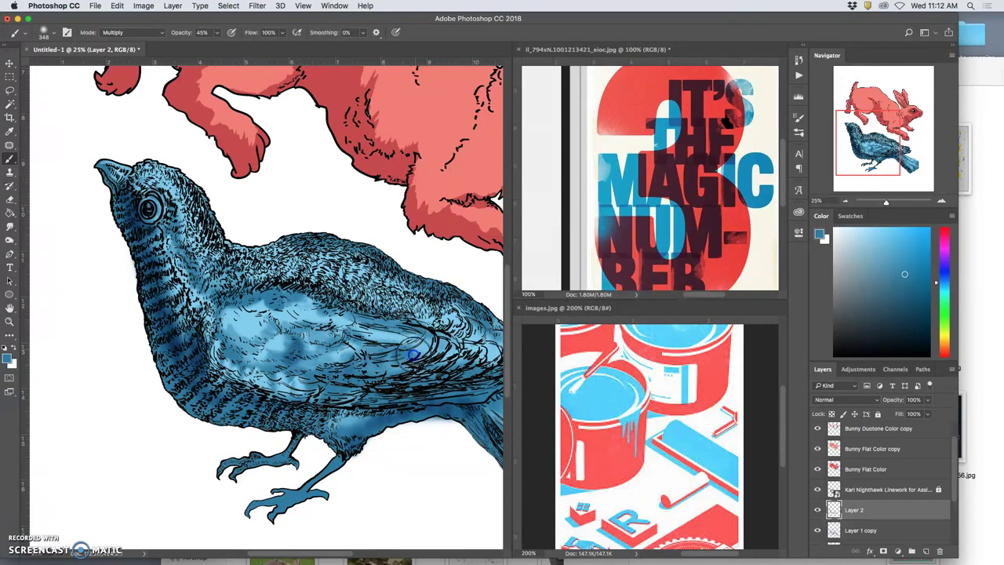
Hide and restore the nighthawk and hare linework layers to compare the color shading of both animals across the full page.
click(817, 491)
key(super+minus)
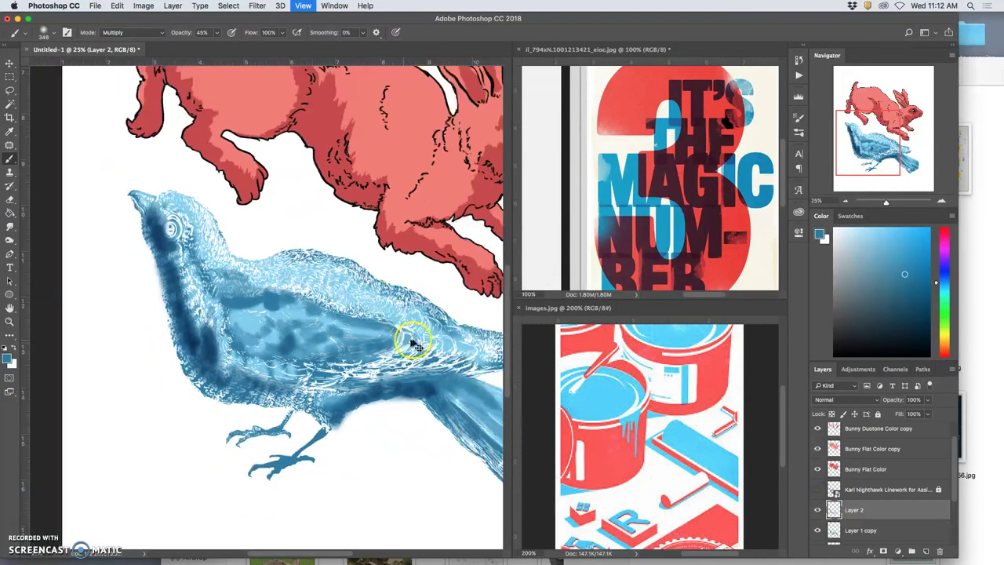
key(super+minus)
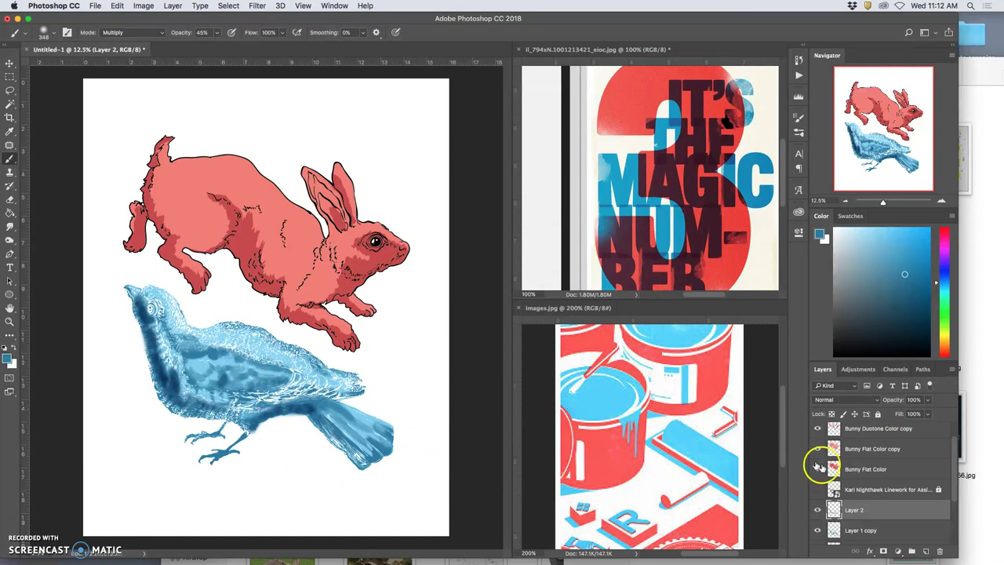
scroll(952, 468, up, 1)
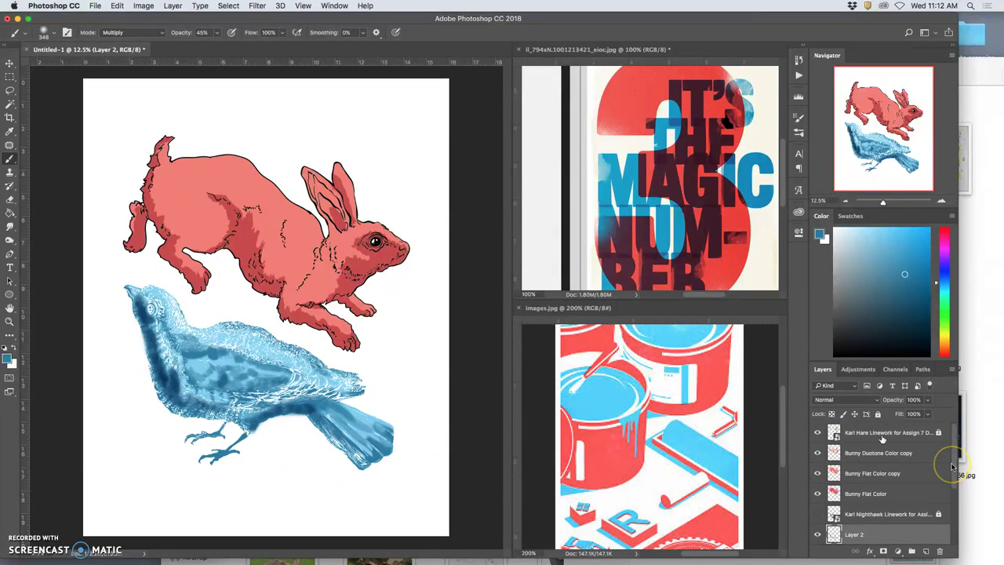
click(818, 432)
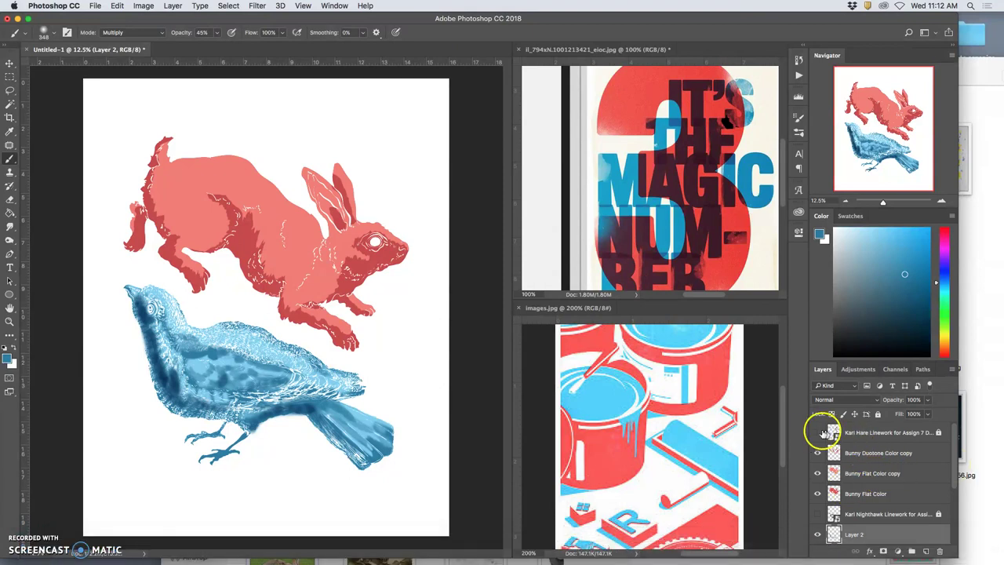
click(818, 432)
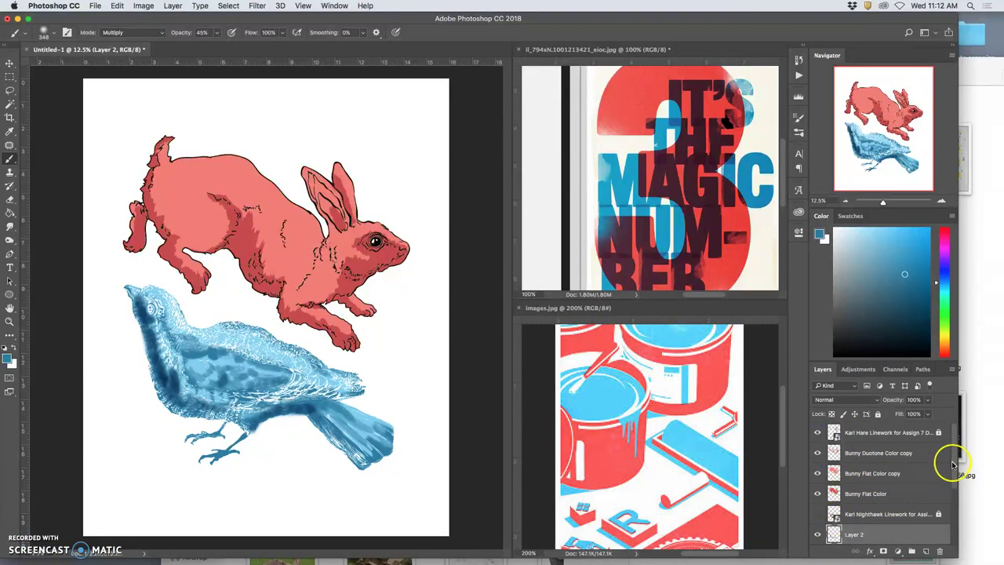
drag(954, 466, 951, 490)
click(817, 475)
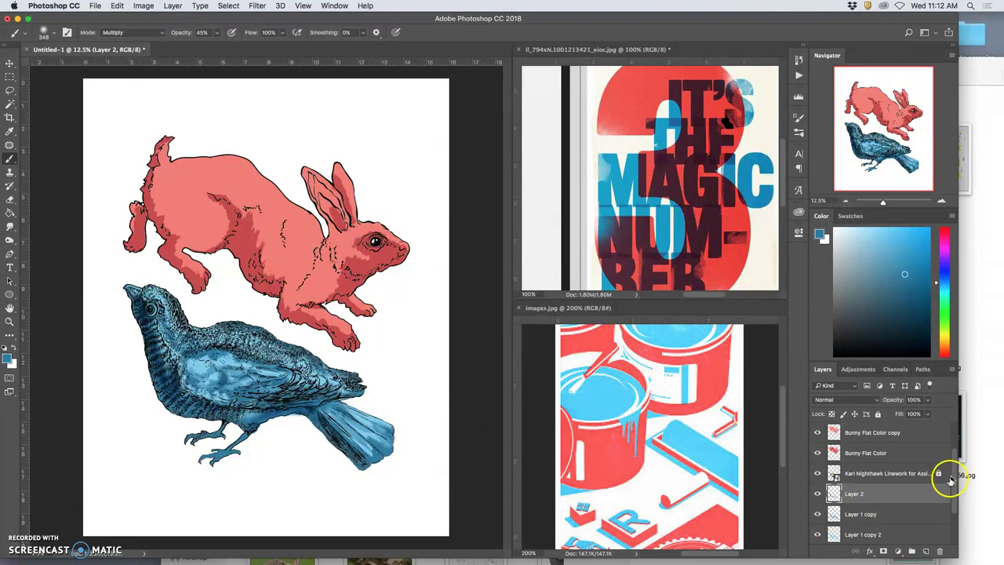
Hide Layer 2, Layer 1 copy and the nighthawk linework so only the bird's light blue layers show.
drag(954, 470, 952, 487)
scroll(823, 466, up, 2)
scroll(828, 482, down, 3)
scroll(830, 492, up, 1)
scroll(833, 488, up, 1)
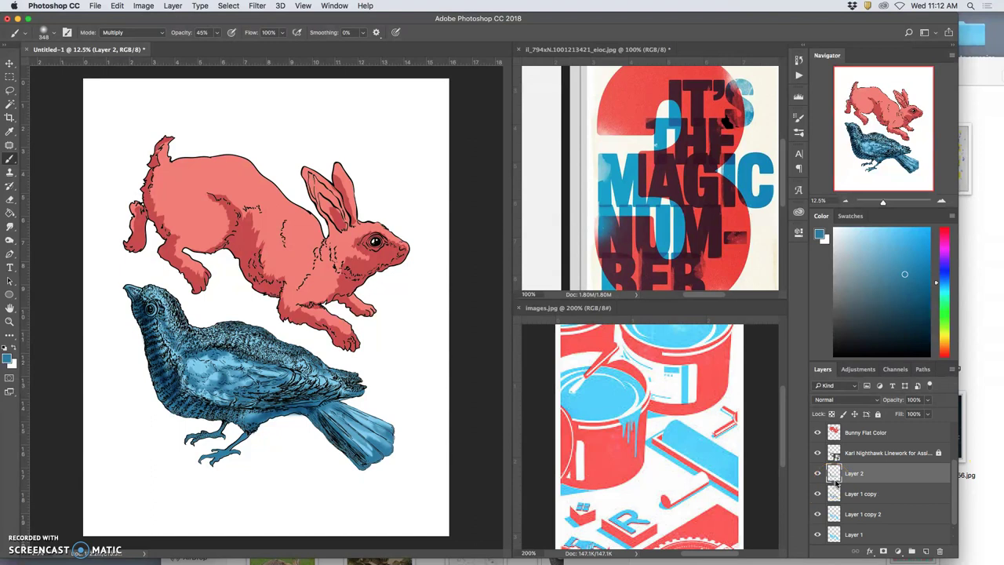
click(817, 473)
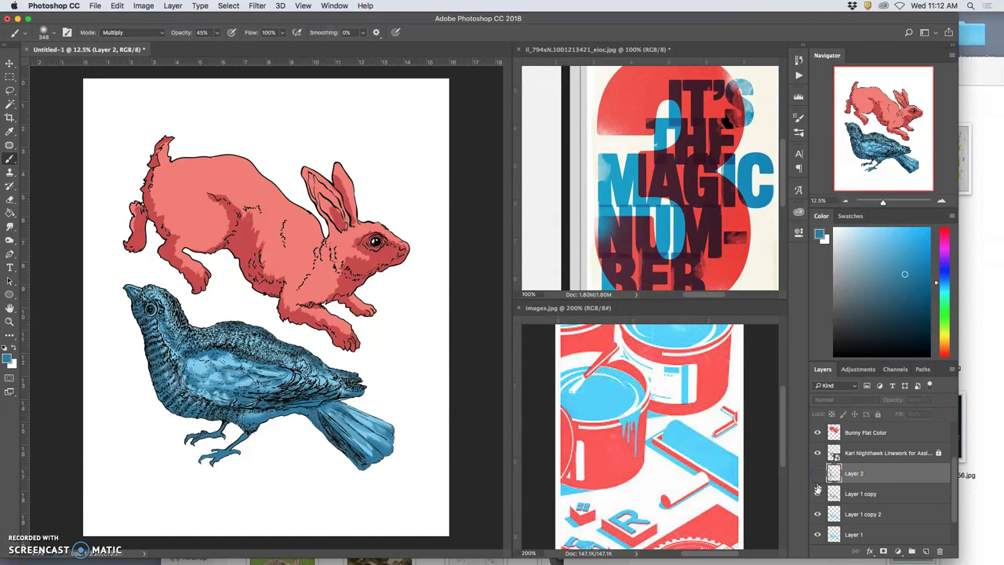
click(818, 493)
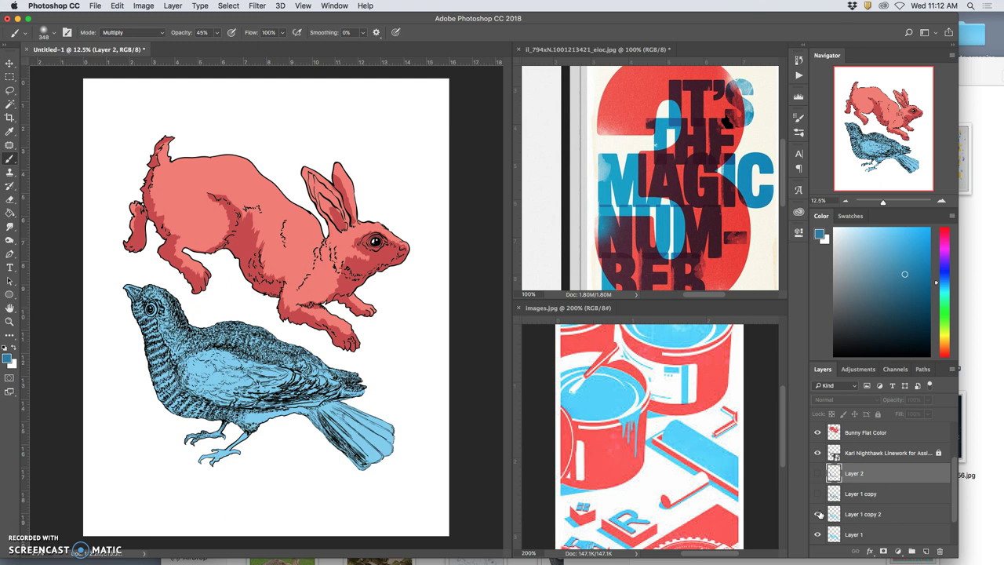
click(818, 454)
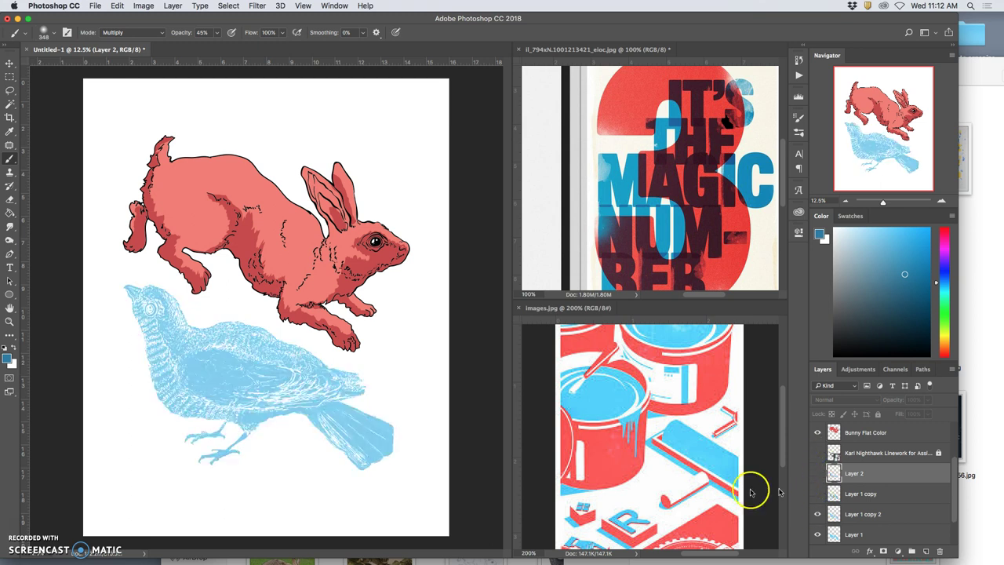
Add a Gradient Overlay to Layer 1 copy 2 and base its gradient on the black-to-white preset.
click(854, 518)
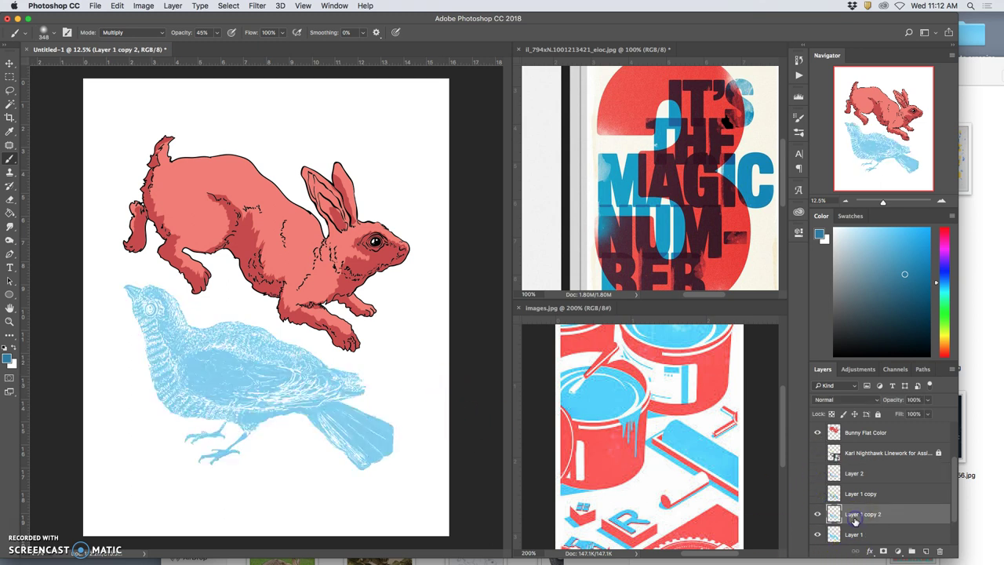
double_click(905, 518)
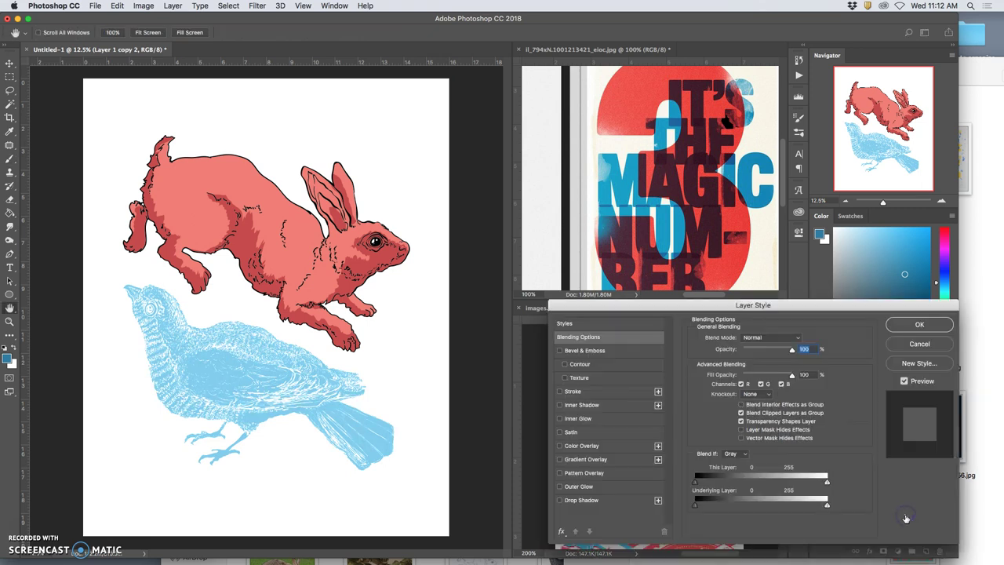
click(576, 462)
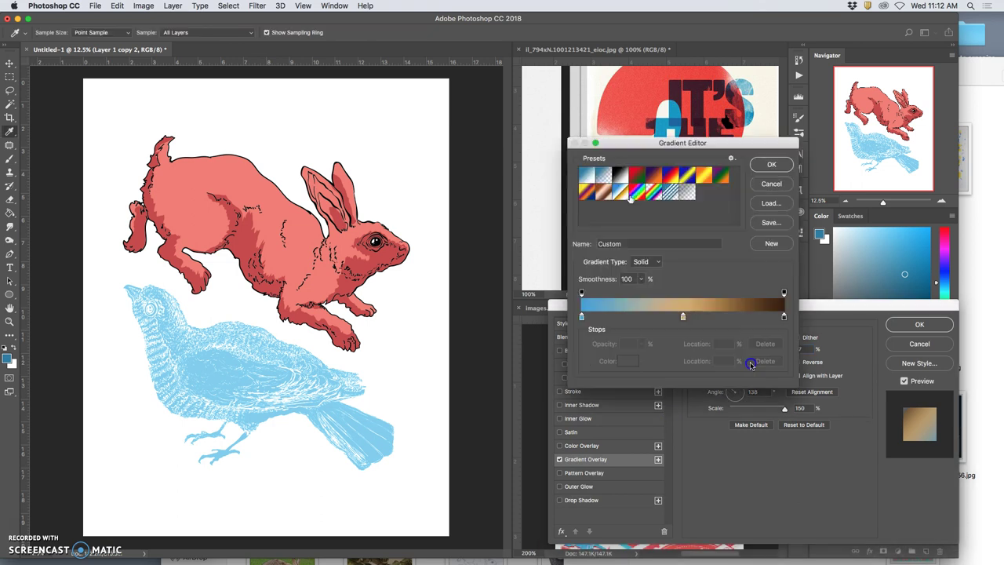
click(620, 179)
Change the gradient's black stop to navy blue 13135f.
click(581, 317)
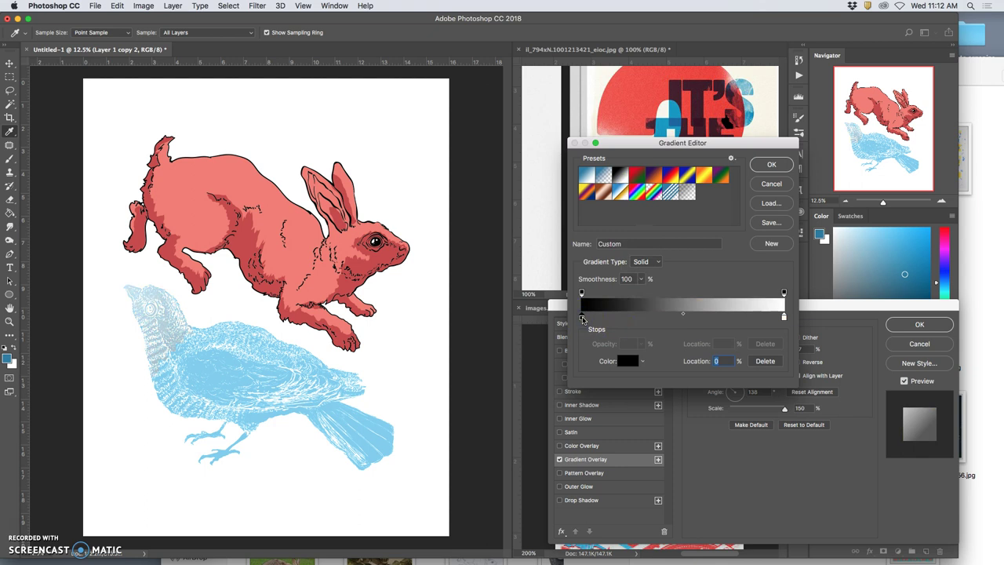
double_click(581, 317)
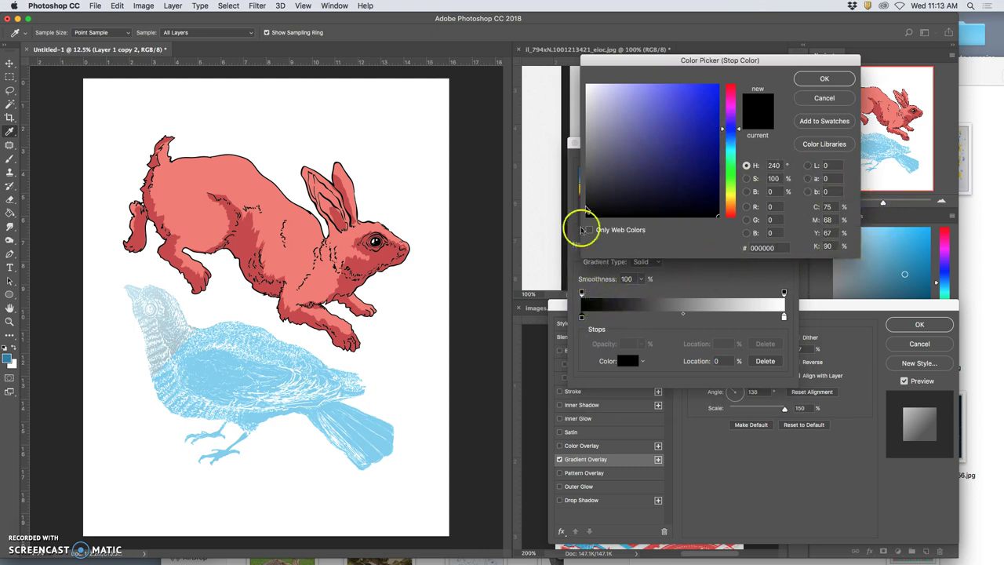
drag(634, 61, 283, 18)
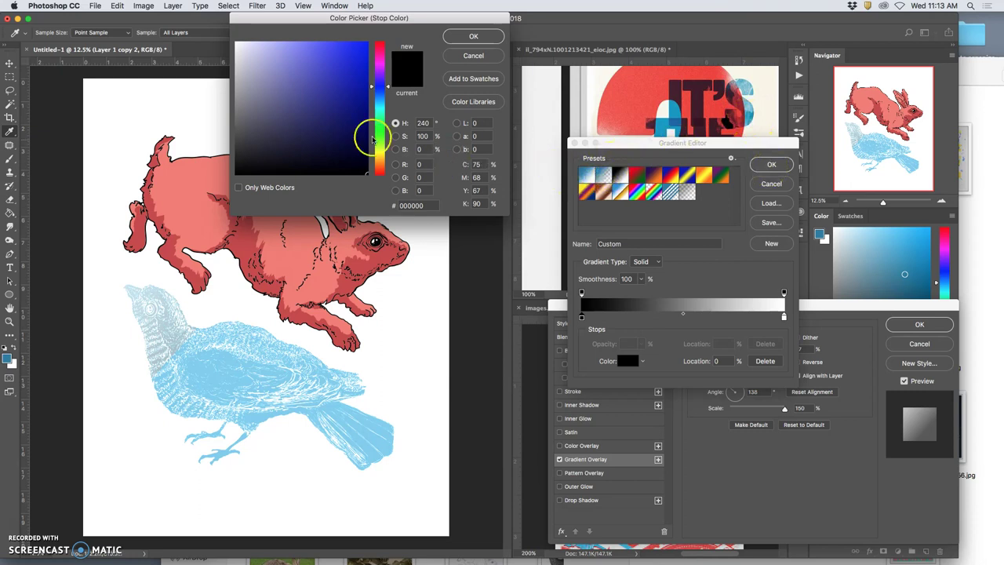
click(340, 125)
click(480, 37)
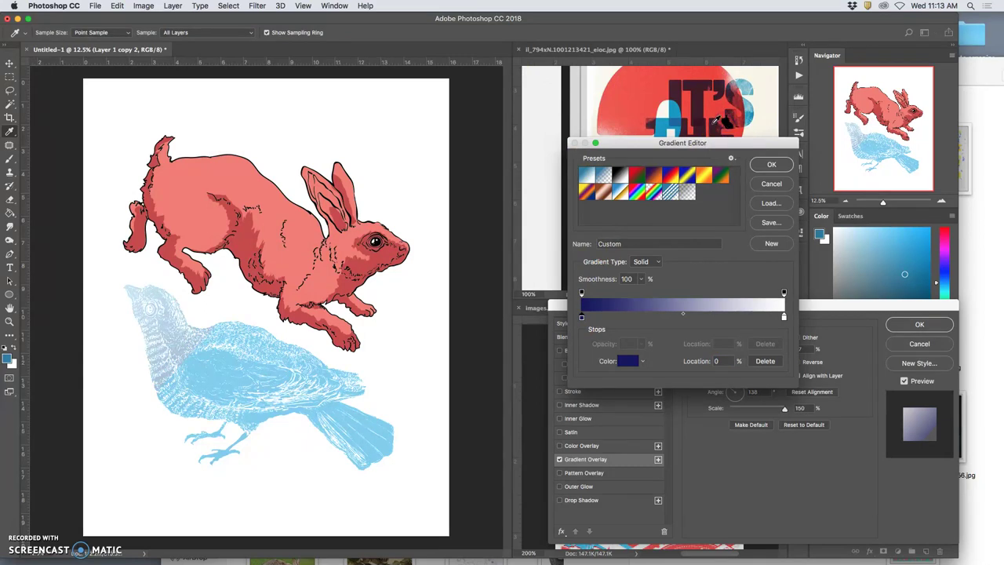
Change the gradient's navy stop to dark blue 0b3243, basing the hue on the bird's light blue.
click(581, 316)
click(581, 317)
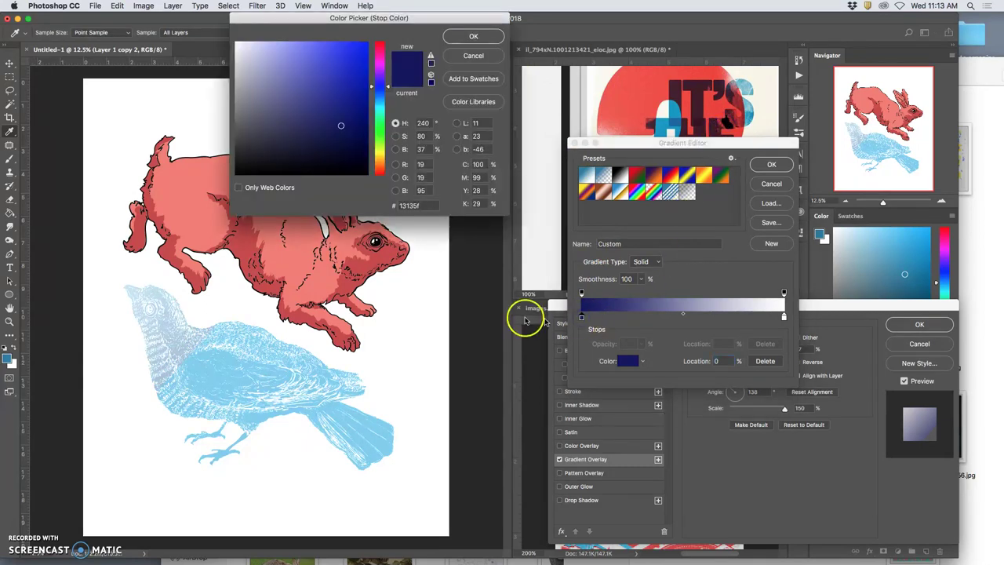
click(239, 365)
click(305, 136)
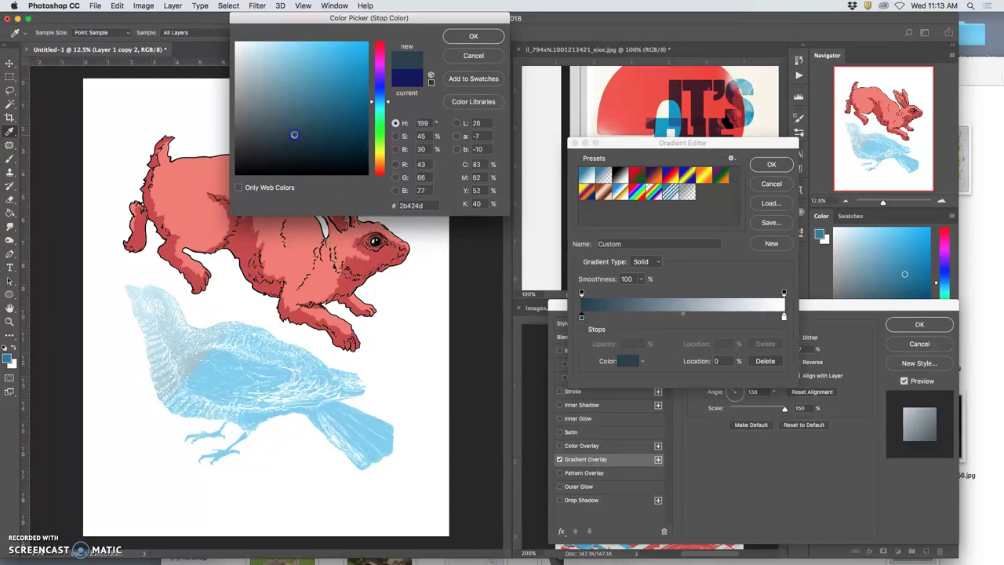
click(313, 129)
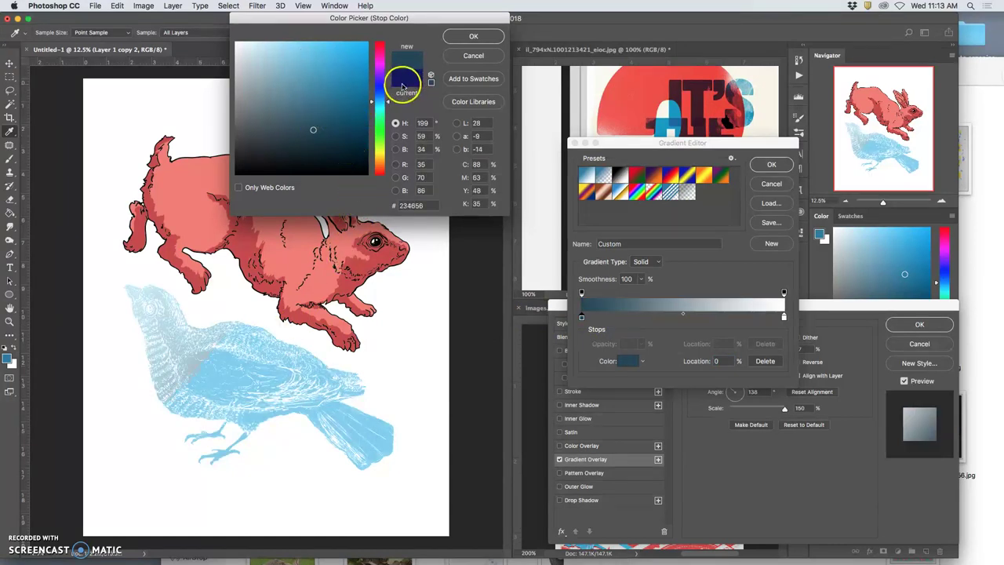
click(345, 140)
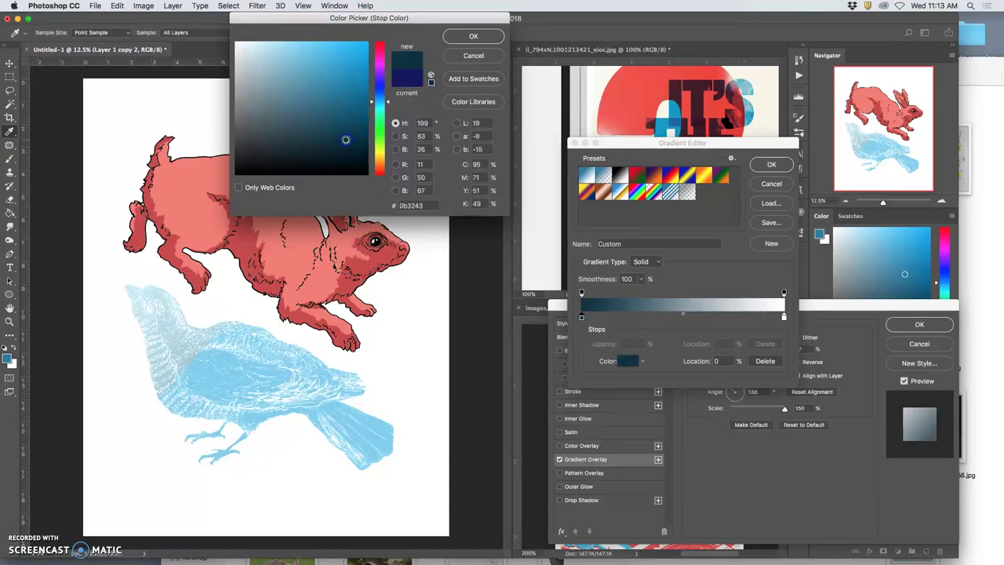
click(470, 37)
Change the gradient's white stop to light blue 80cdf0, sampled from the bird's tail.
click(784, 317)
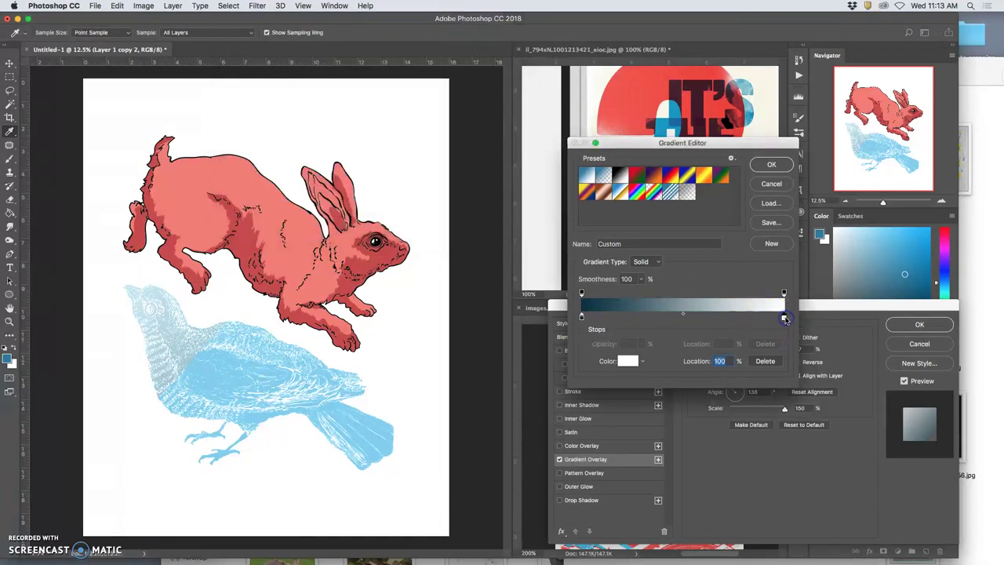
double_click(785, 317)
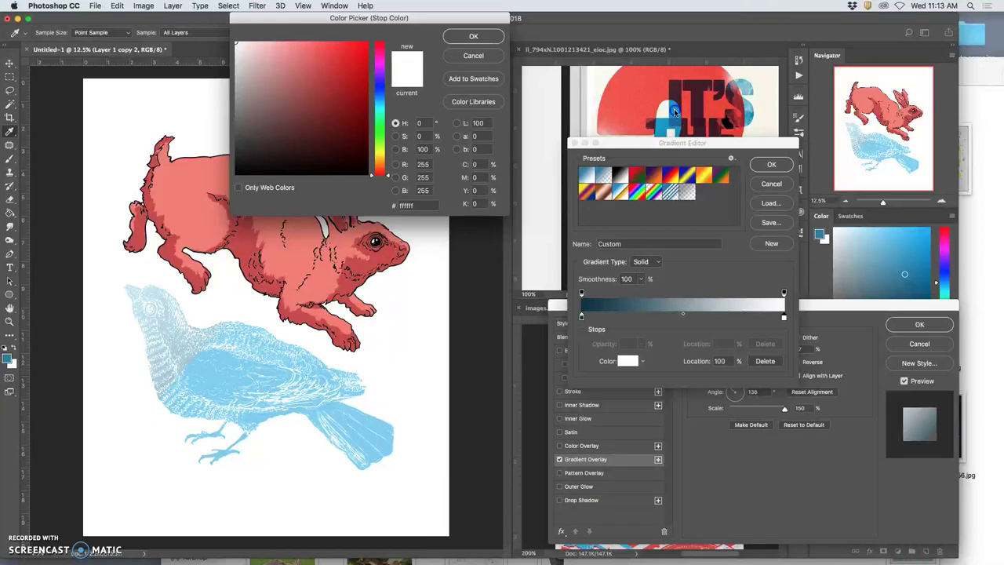
click(351, 425)
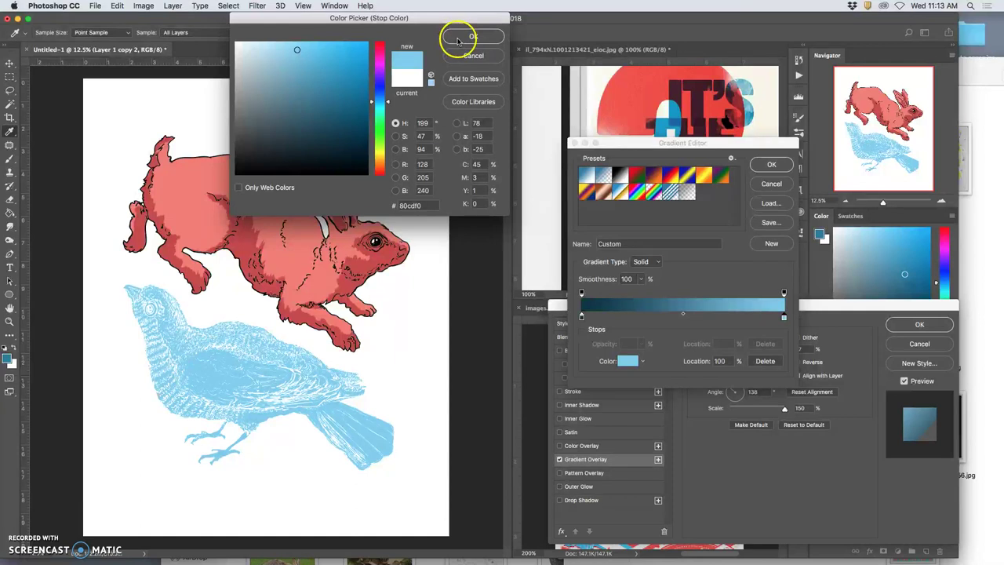
click(459, 39)
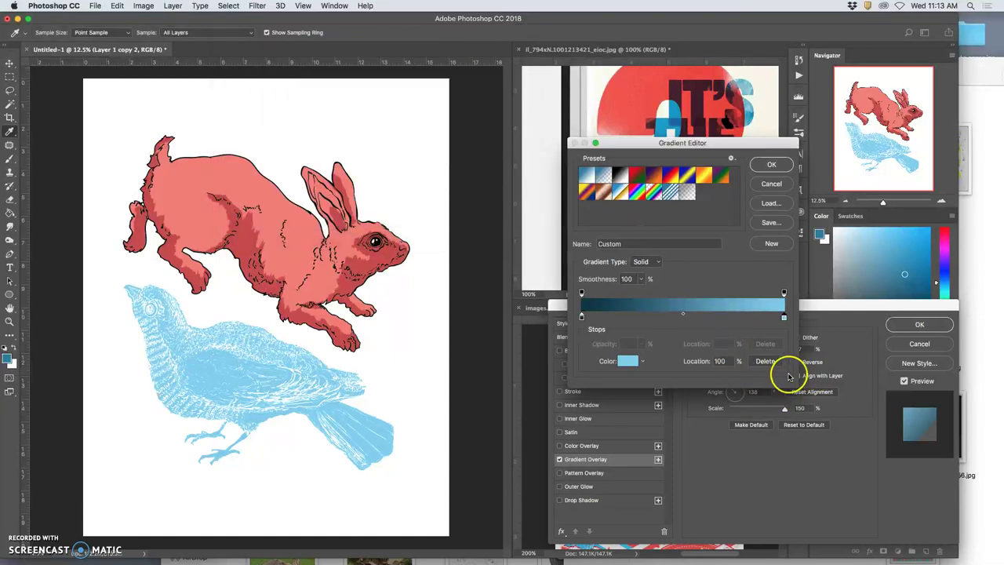
Accept the edited gradient and set the Gradient Overlay's blend mode to Normal.
drag(690, 143, 465, 136)
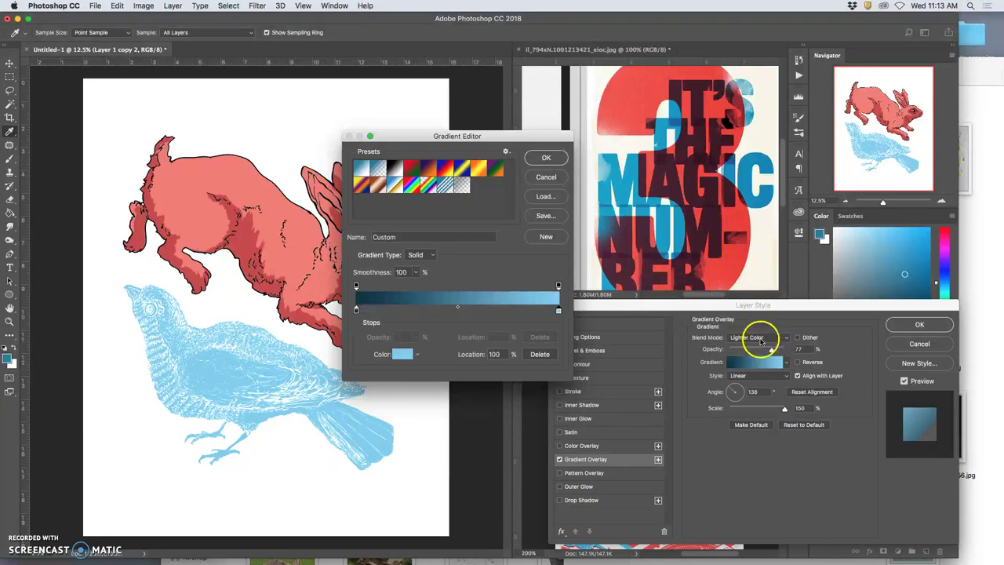
click(786, 339)
click(545, 157)
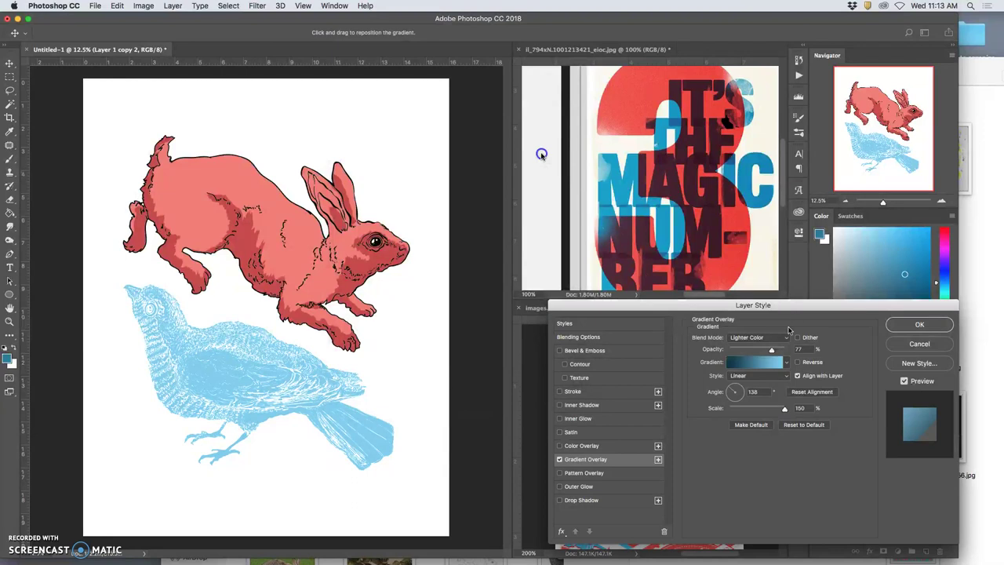
click(787, 337)
click(763, 243)
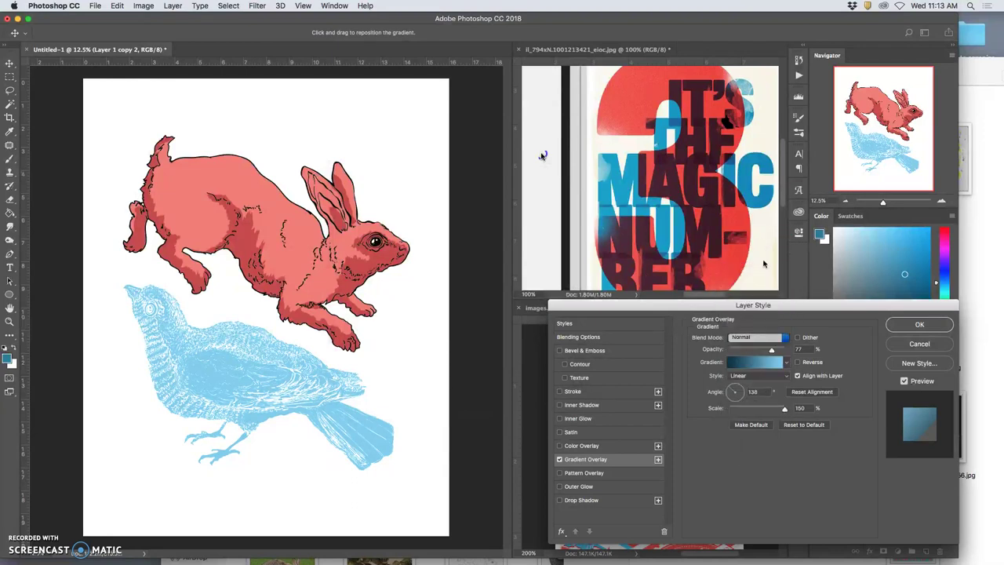
Reposition the gradient on the bird, set its angle to 90°, reduce its scale, and apply the overlay.
drag(432, 377, 320, 408)
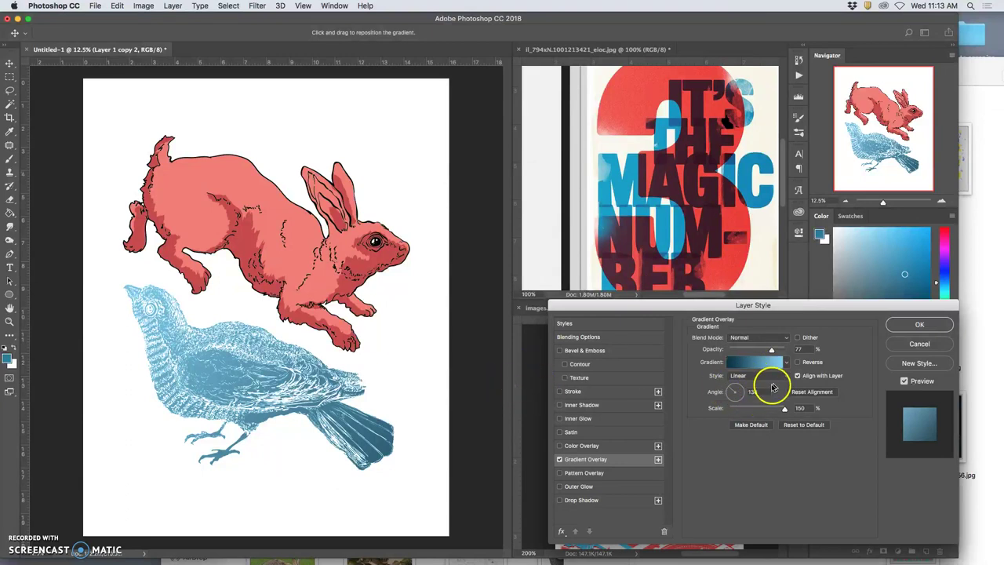
mouse_move(783, 411)
mouse_down()
mouse_move(709, 410)
mouse_move(766, 411)
mouse_up()
click(736, 389)
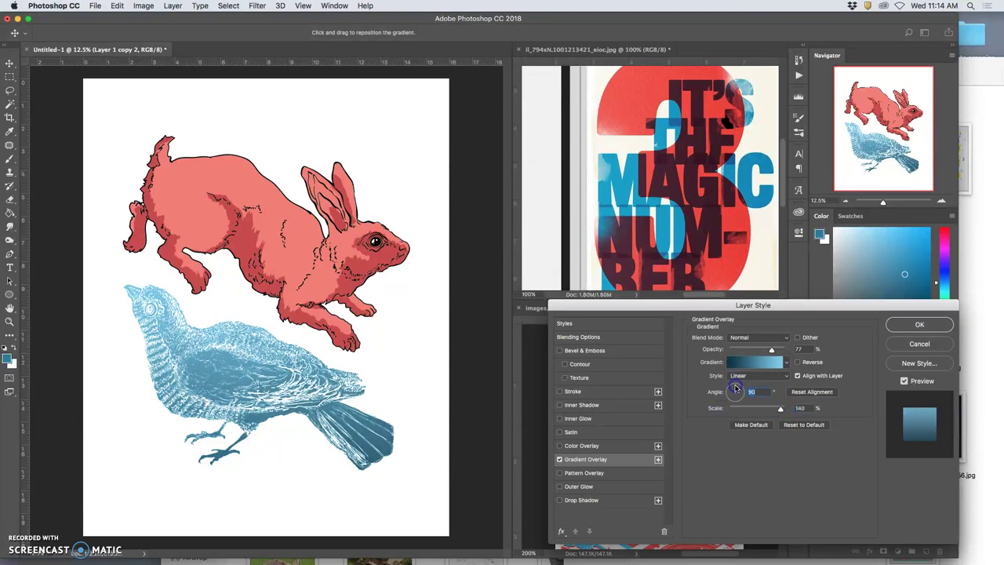
drag(779, 412, 752, 410)
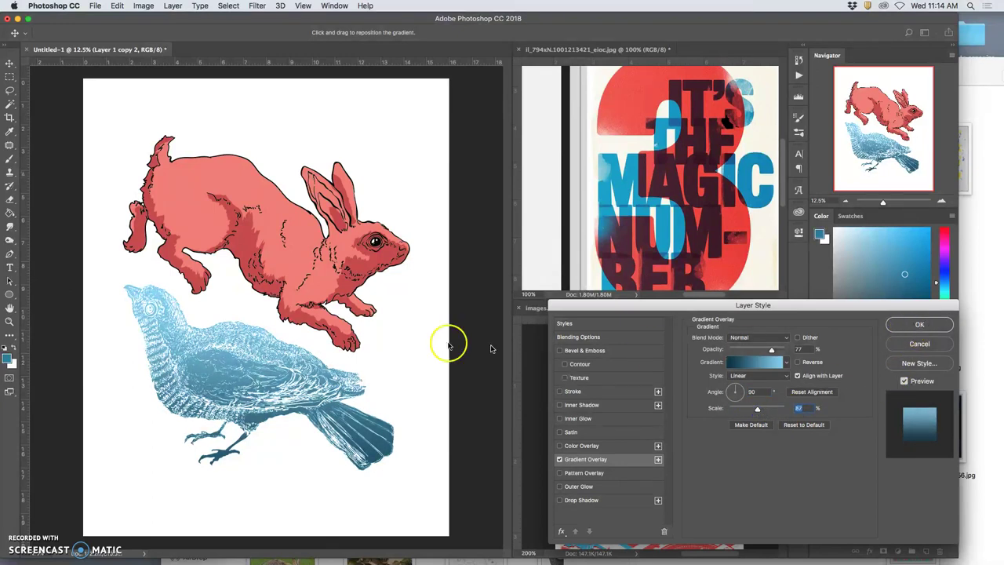
Inspect the gradient across the bird's body and tail, and show the nighthawk linework layer over it.
key(super+plus)
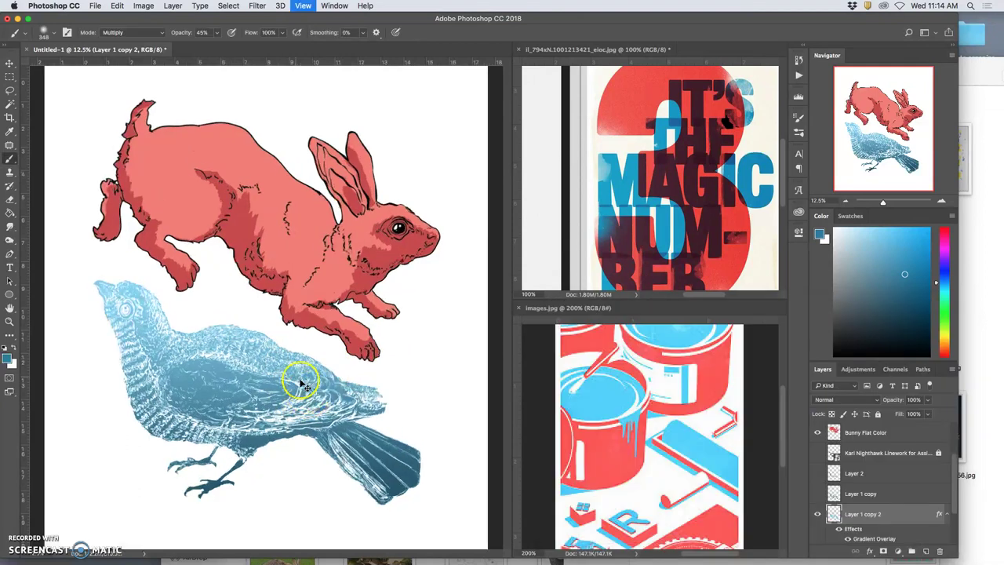
key(super+plus)
key(super+plus)
scroll(282, 382, down, 5)
scroll(281, 382, left, 2)
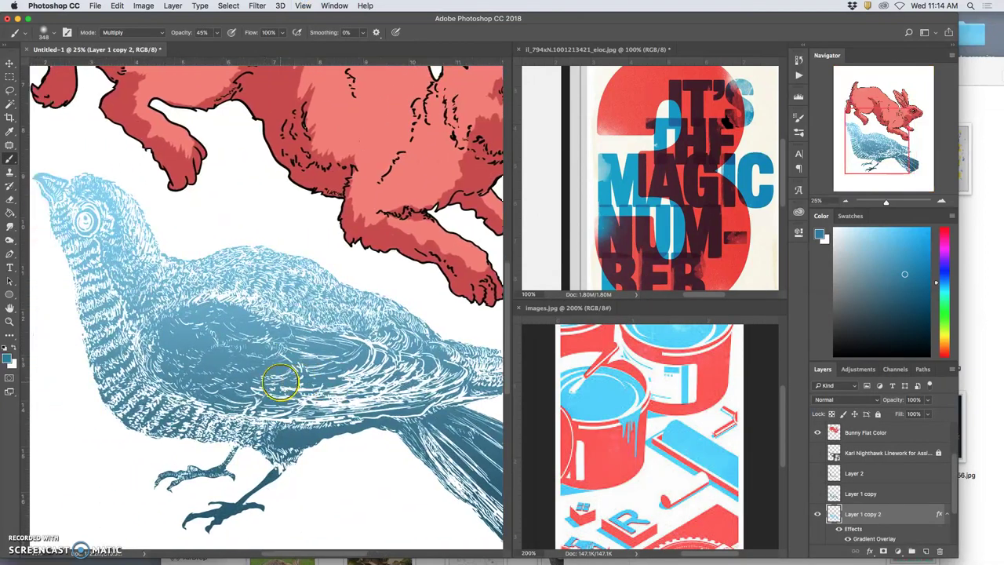
scroll(313, 345, right, 2)
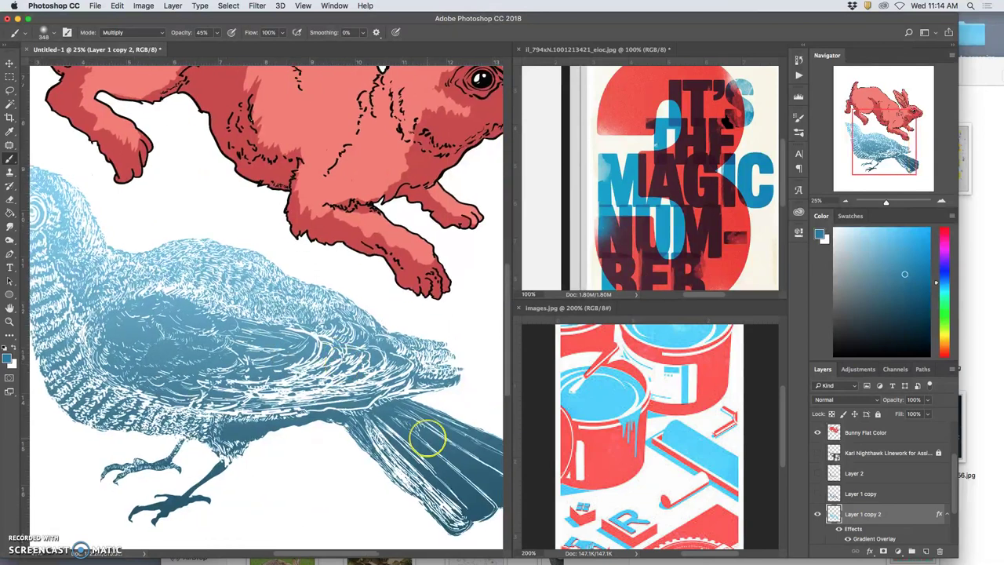
click(818, 455)
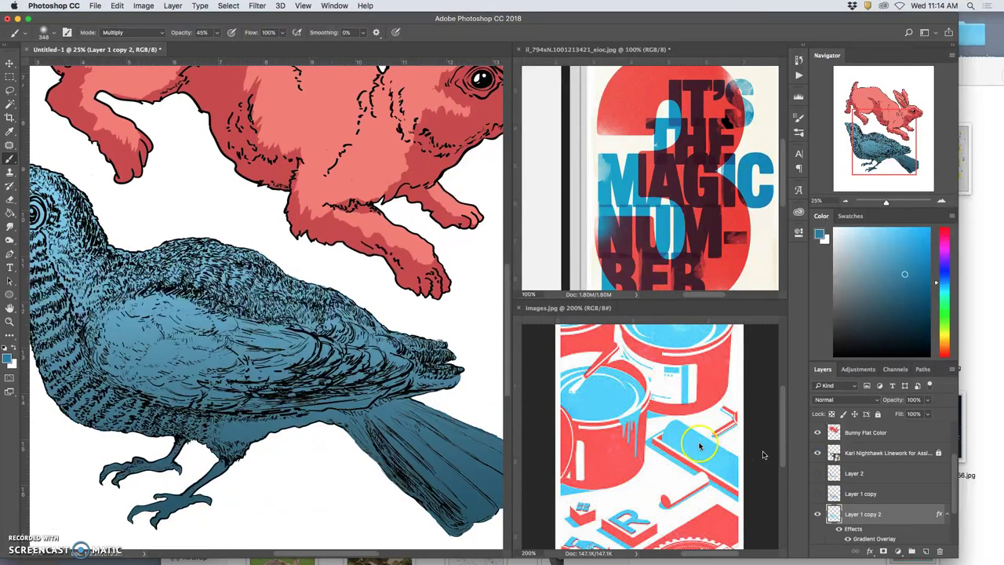
key(super+minus)
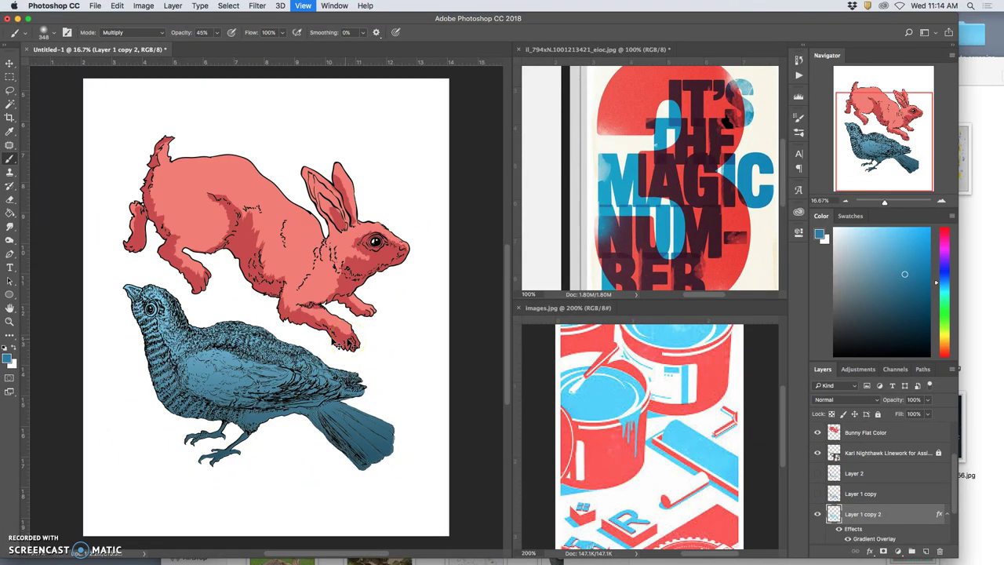